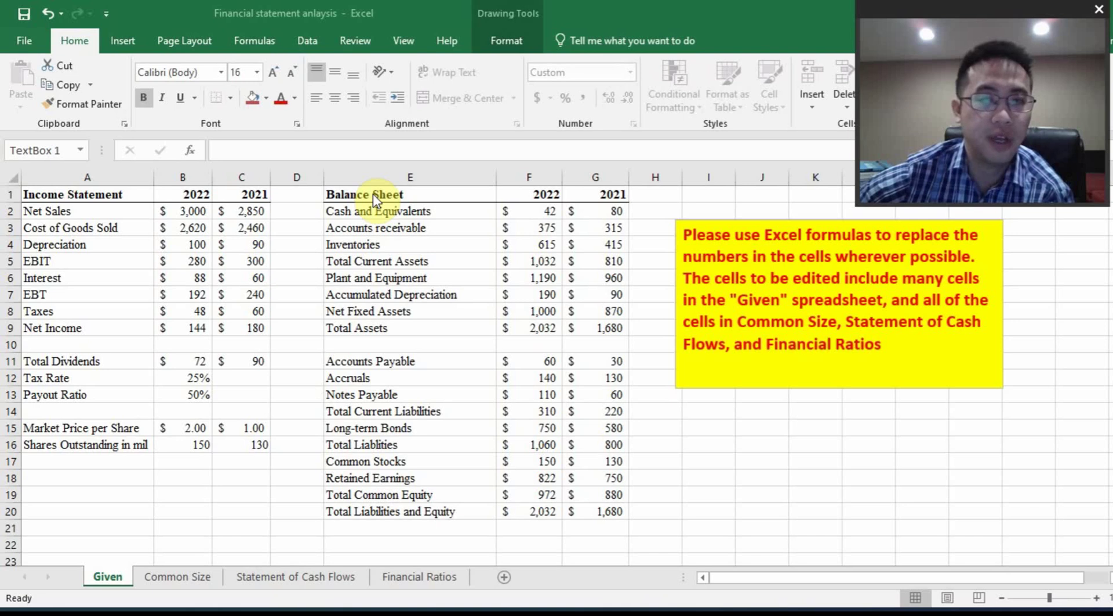
- Read the instructions text box and inspect the hard-coded income statement and balance sheet figures on the Given sheet
left_click(788, 300)
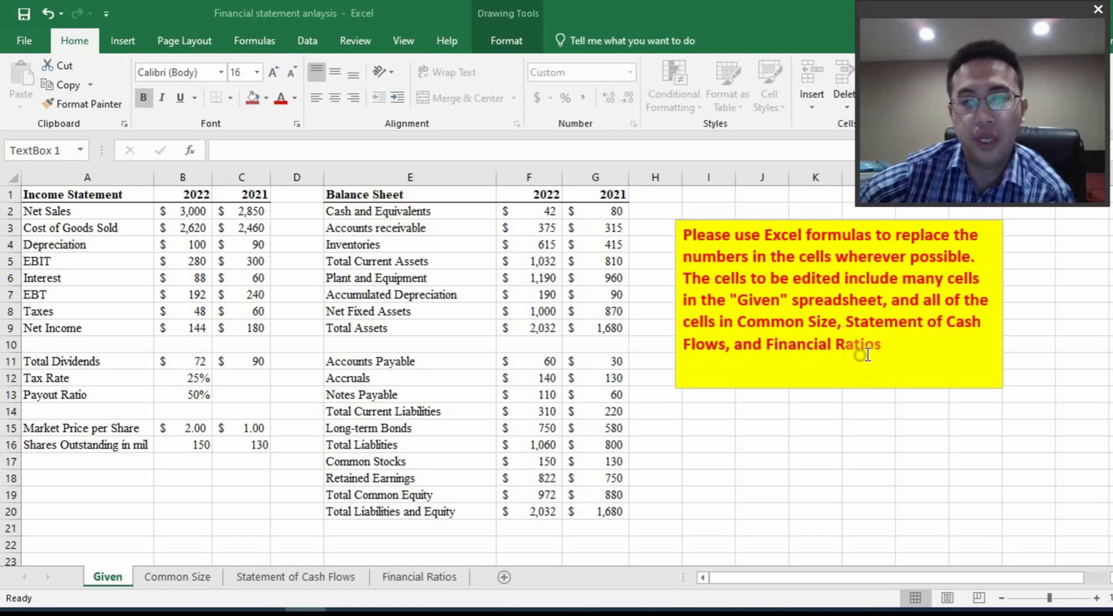
left_click_drag(887, 355, 664, 209)
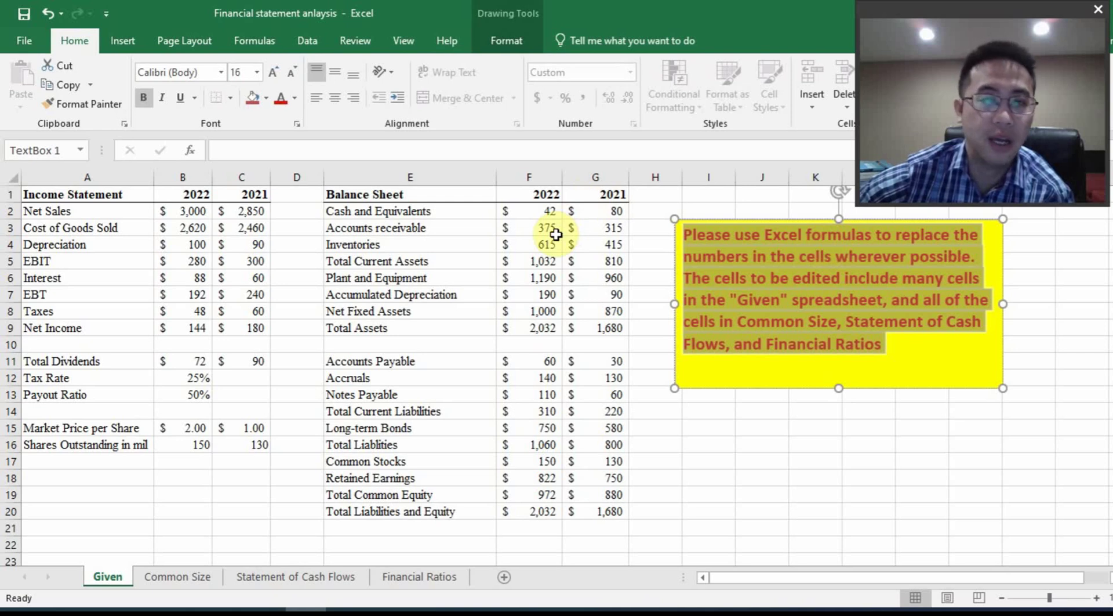
left_click_drag(541, 214, 556, 255)
left_click(557, 277)
left_click(606, 293)
left_click(545, 311)
left_click(547, 327)
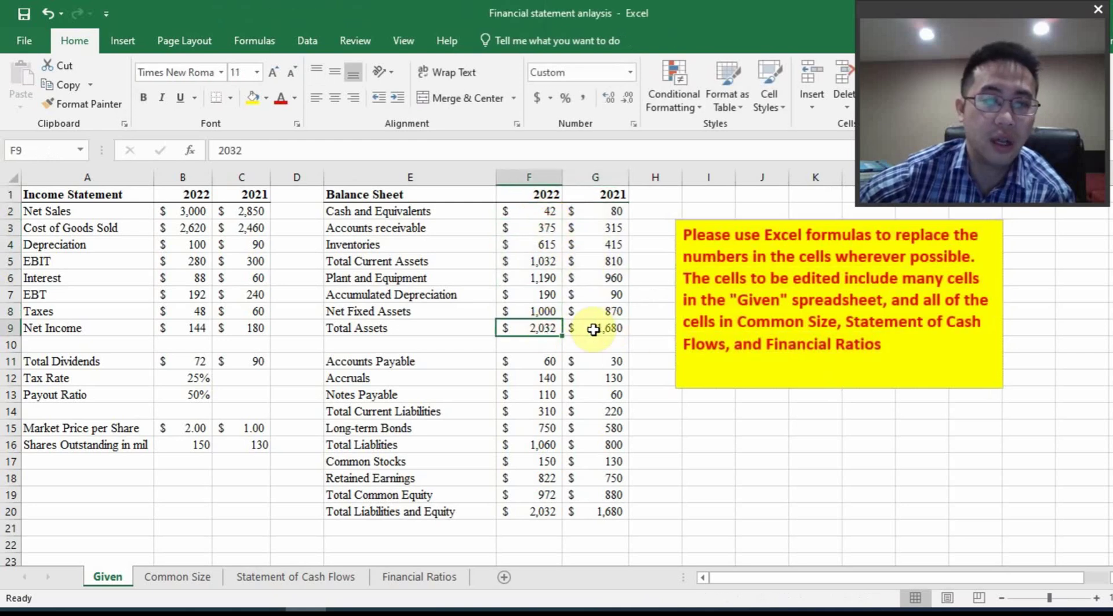
left_click(589, 327)
left_click(589, 360)
left_click(539, 361)
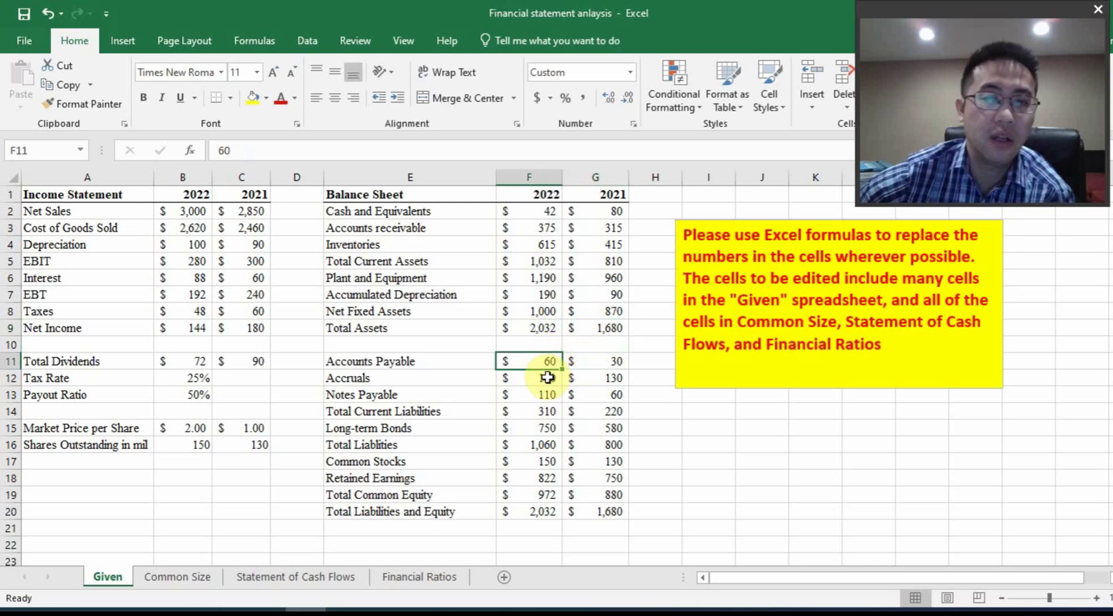
left_click(548, 394)
left_click(548, 411)
left_click(603, 428)
left_click(589, 444)
left_click(539, 361)
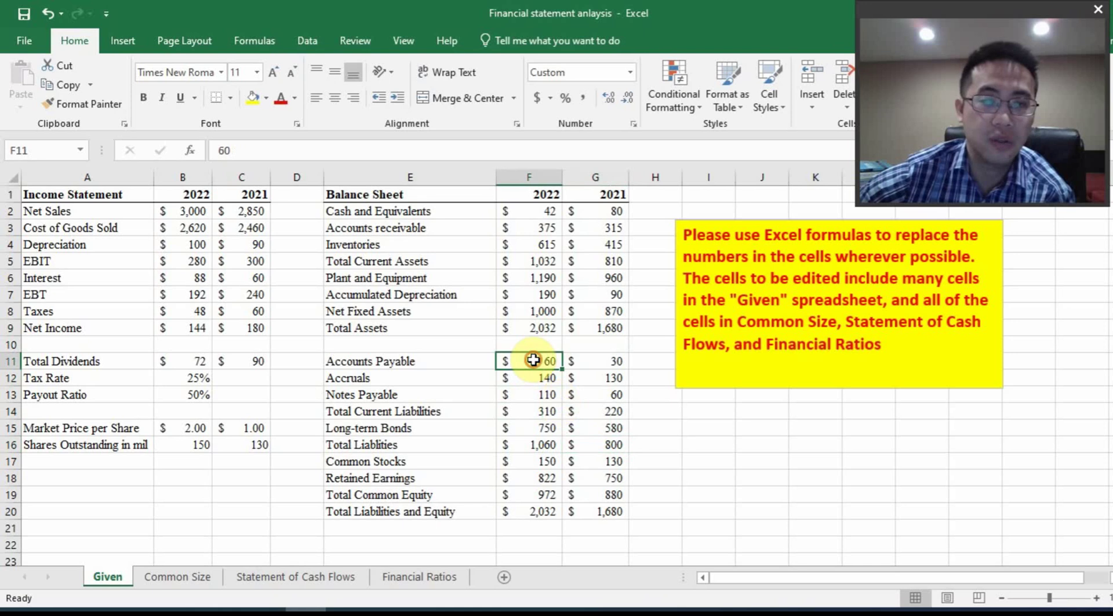
left_click(545, 394)
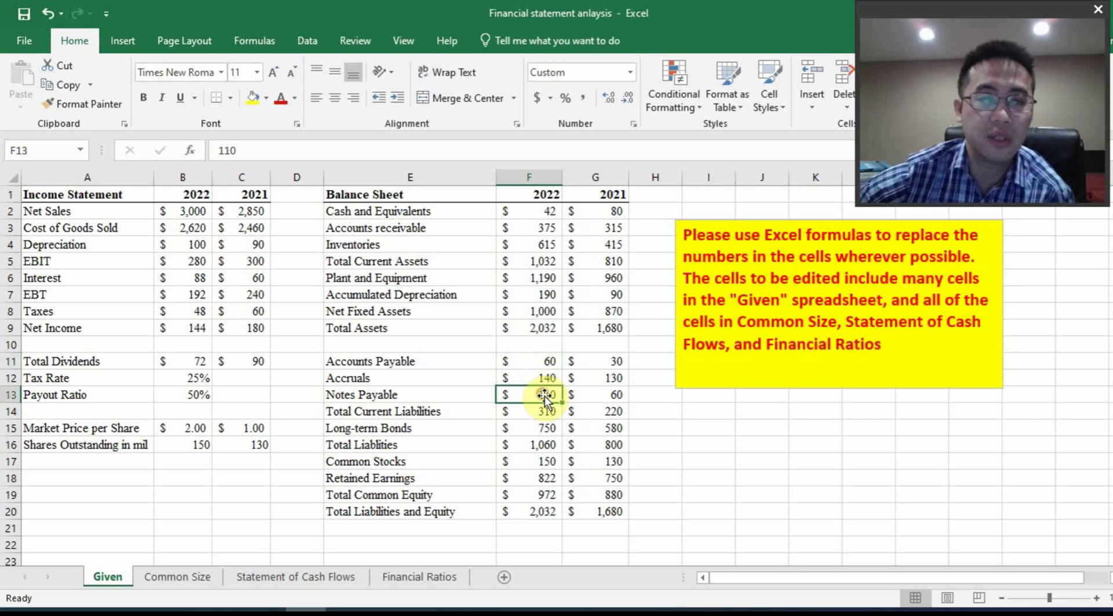
left_click(689, 279)
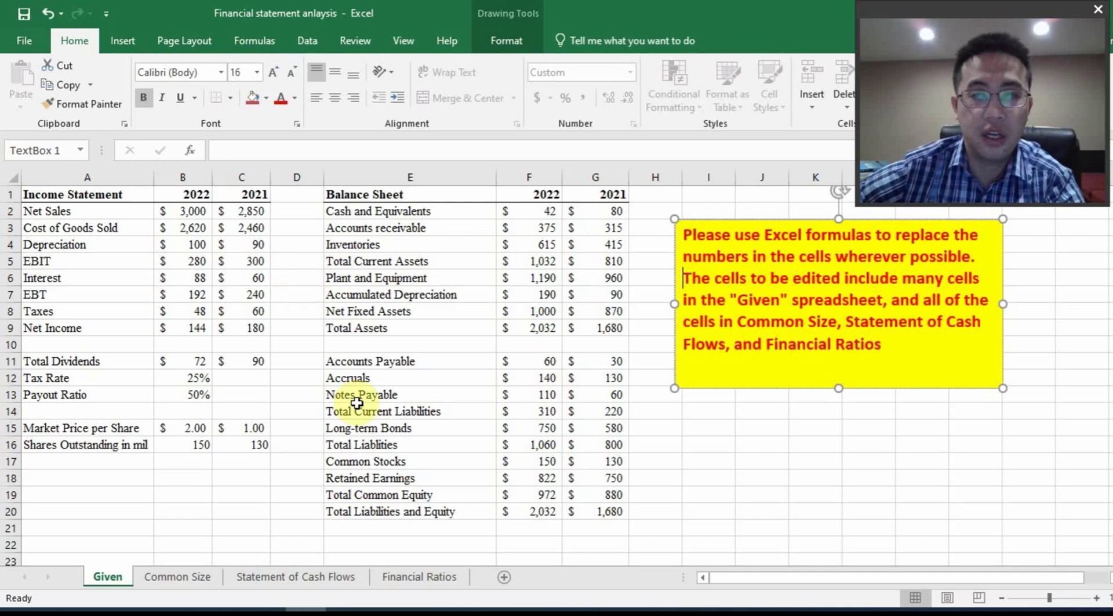
mouse_move(99, 194)
left_mouse_down()
mouse_move(302, 293)
mouse_move(572, 523)
mouse_move(577, 515)
left_mouse_up()
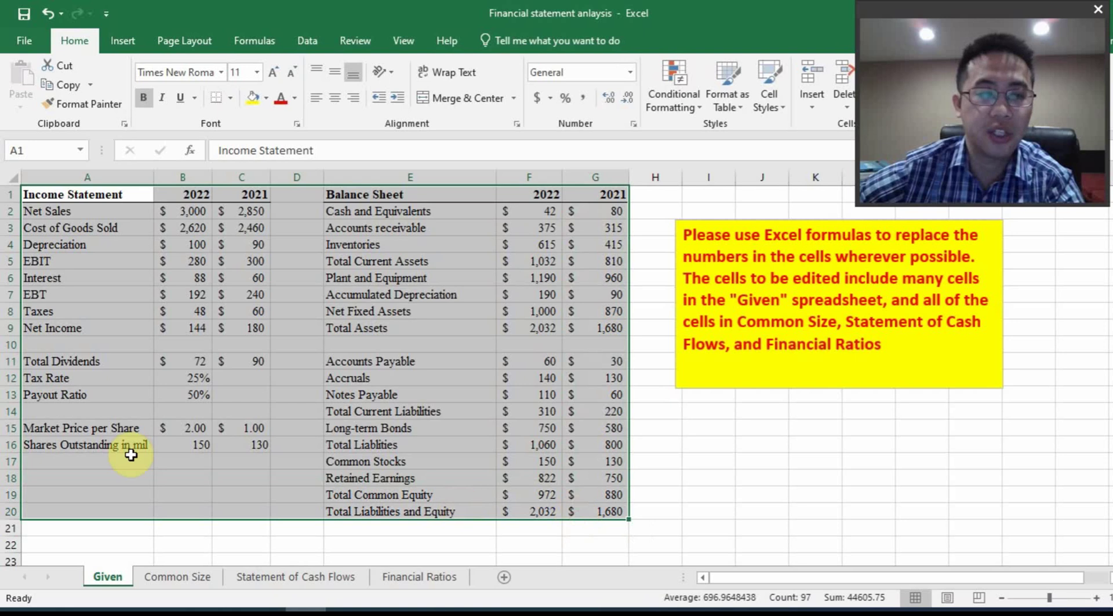
- Examine the income statement and balance sheet percentages on the Common Size sheet, and view the Statement of Cash Flows sheet
left_click(195, 578)
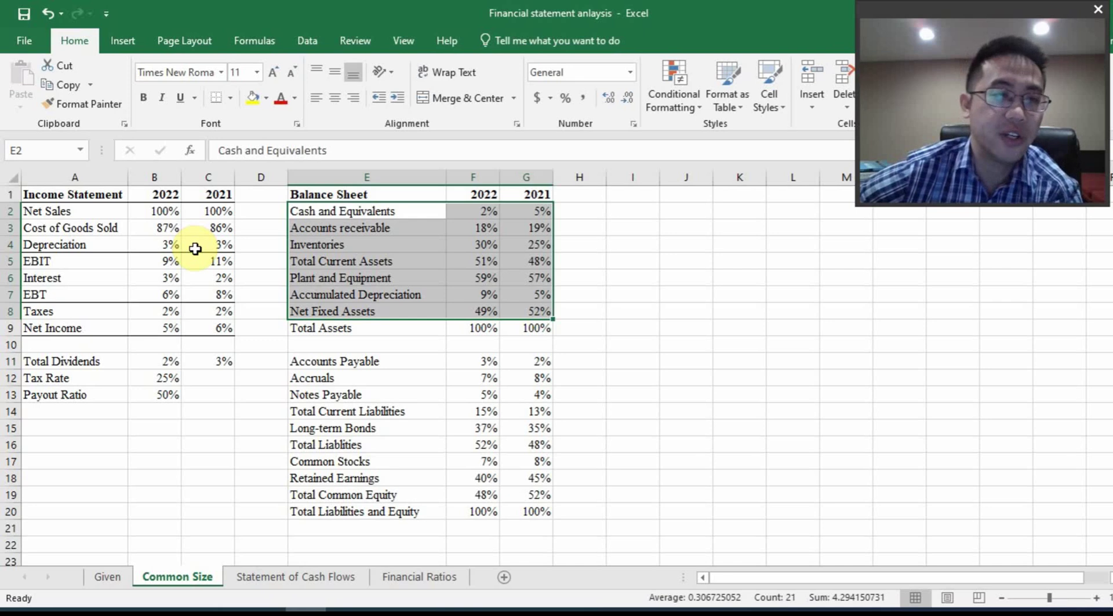
left_click_drag(75, 194, 216, 326)
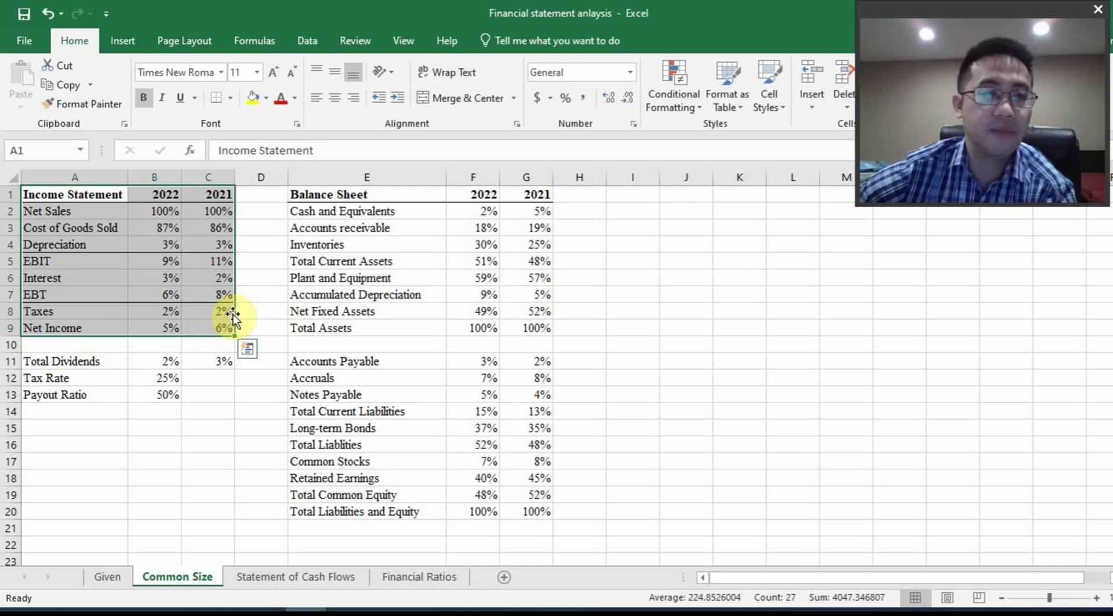
left_click_drag(146, 212, 223, 328)
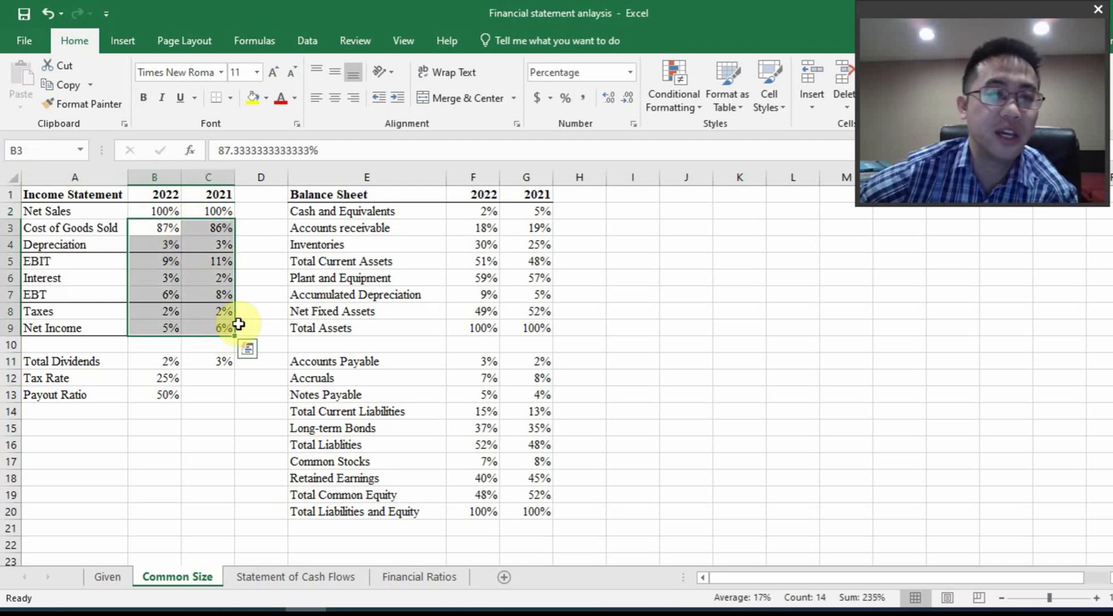
left_click_drag(304, 195, 524, 336)
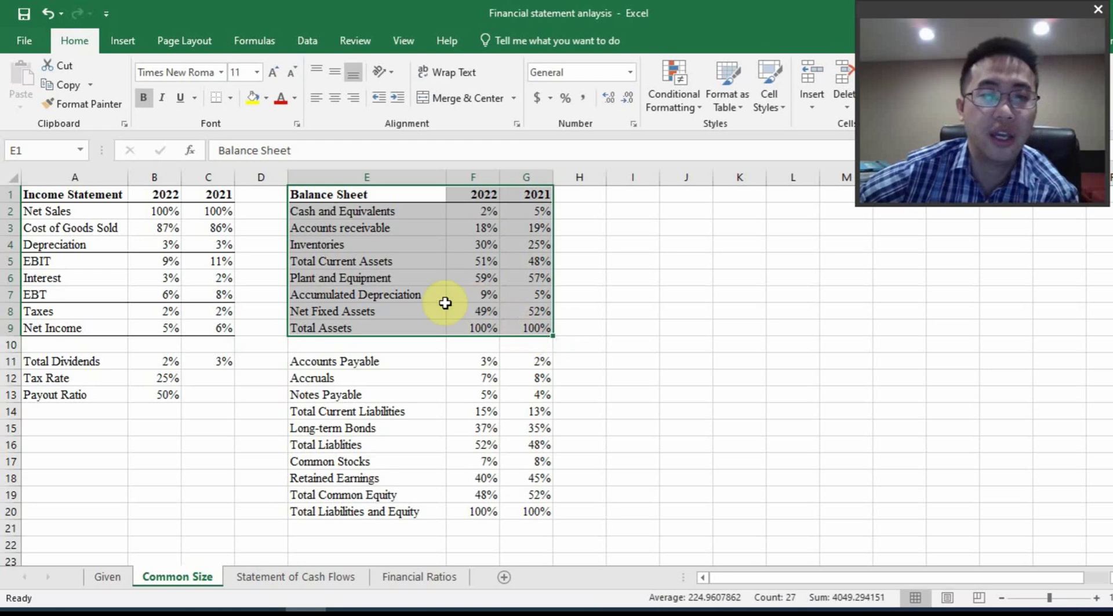
left_click_drag(355, 326, 527, 335)
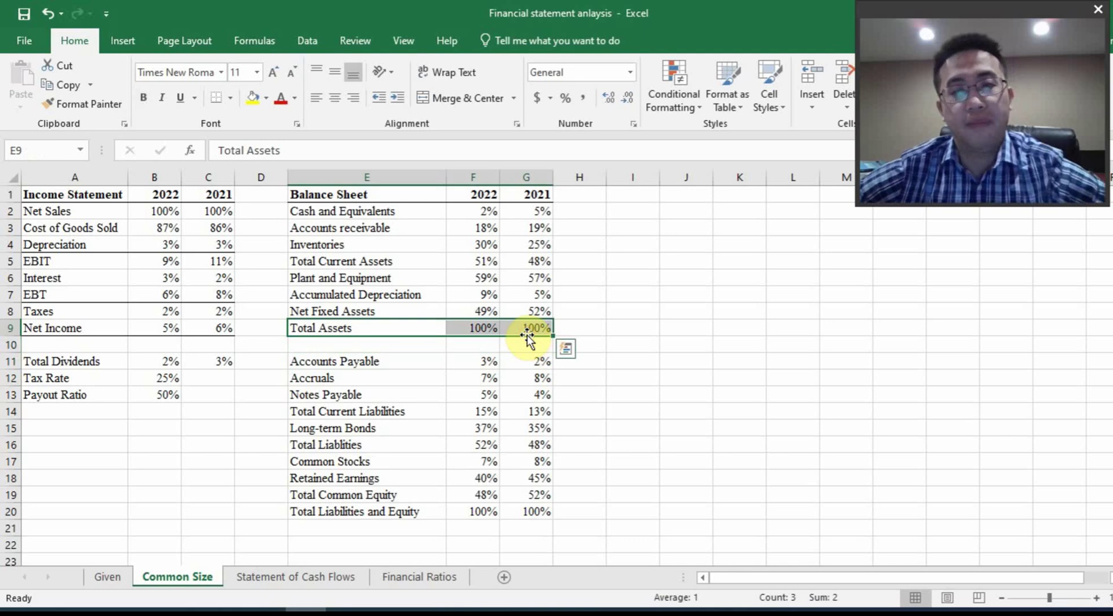
left_click_drag(415, 216, 528, 315)
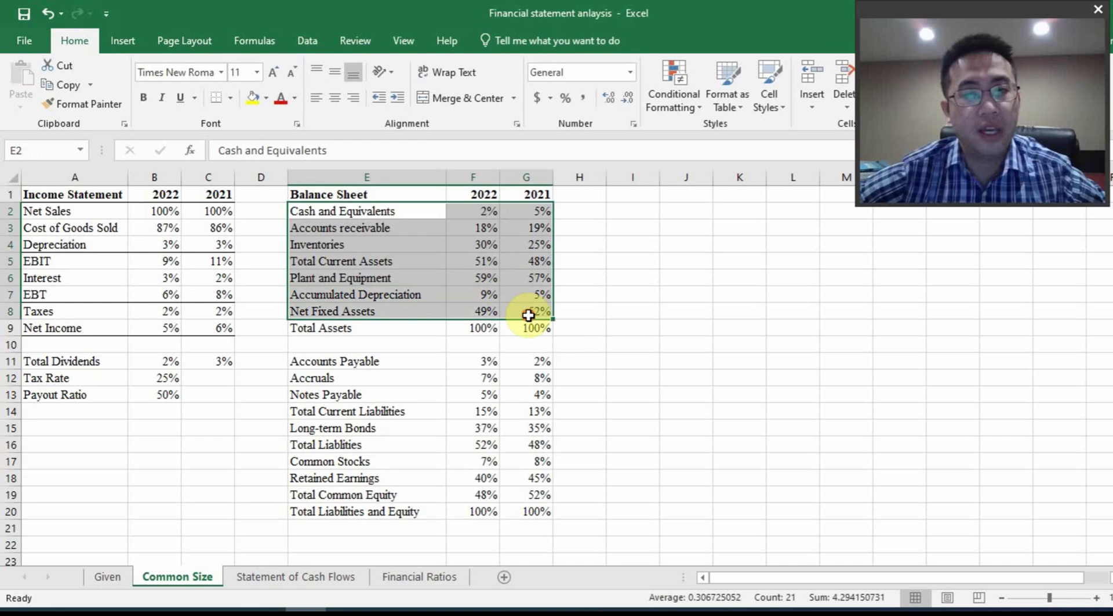
left_click(297, 577)
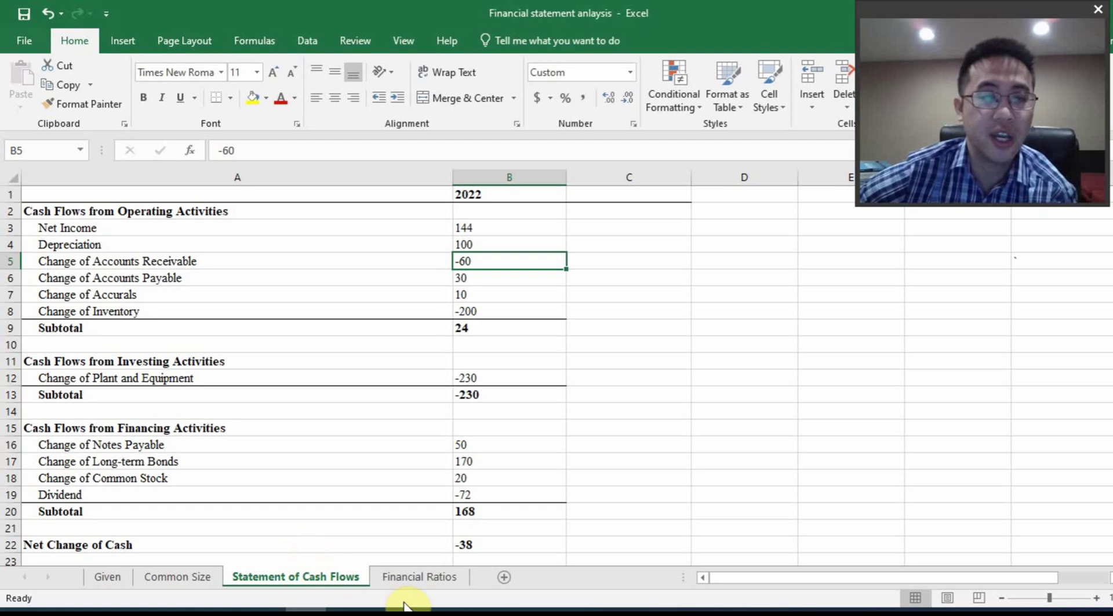
- Examine the 2022 and 2021 ratio cells on the Financial Ratios sheet to see whether they hold formulas or plain numbers
left_click(418, 577)
scroll(403, 488, "up", 2)
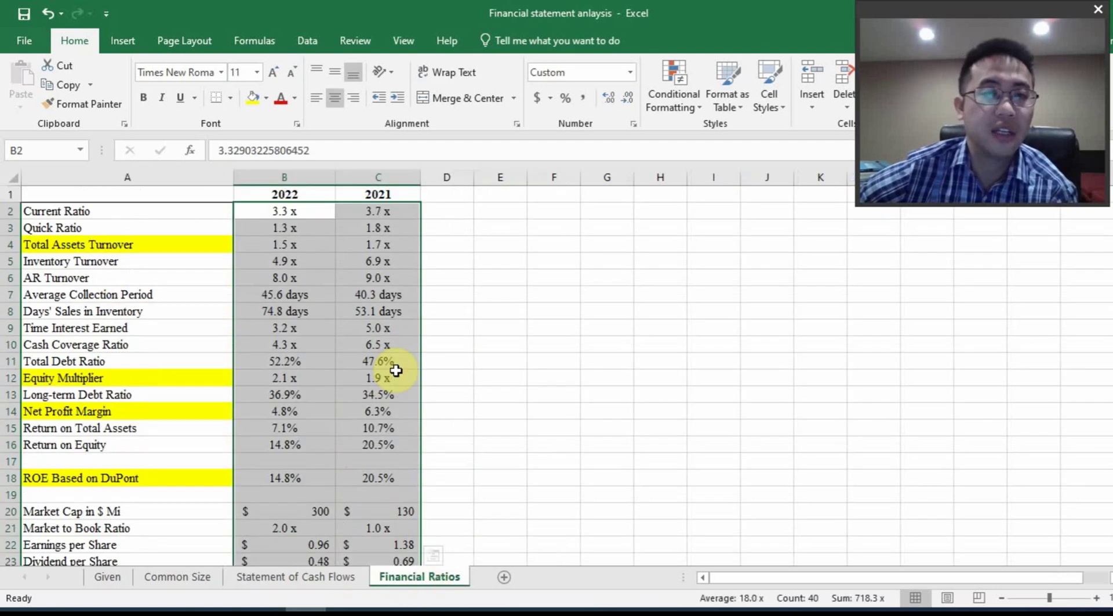
left_click_drag(284, 211, 397, 412)
left_click(314, 279)
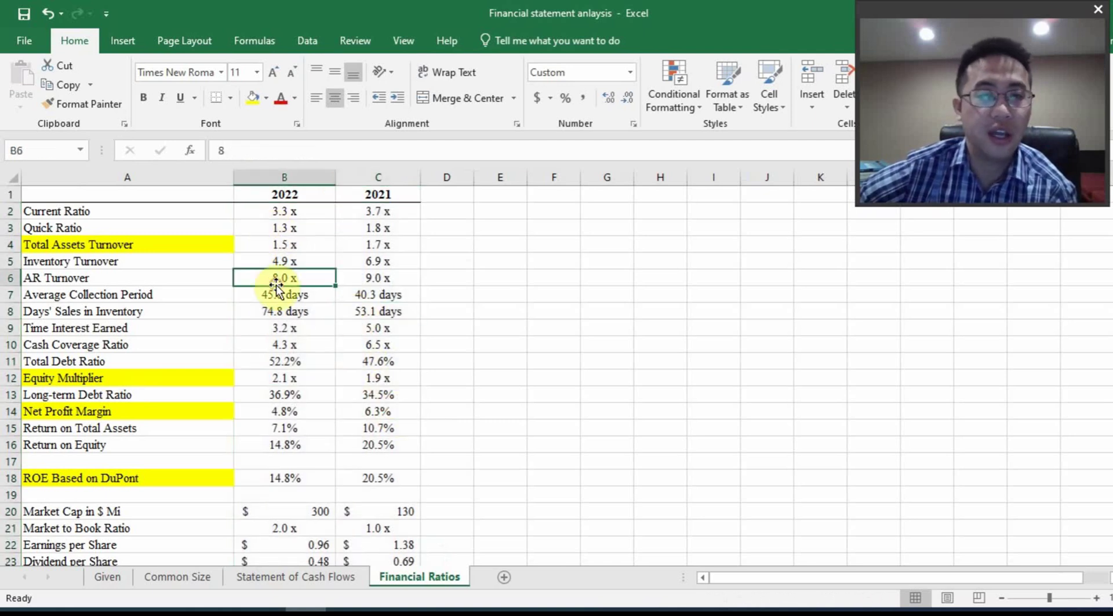
left_click(290, 325)
left_click(377, 360)
left_click(377, 395)
double_click(284, 328)
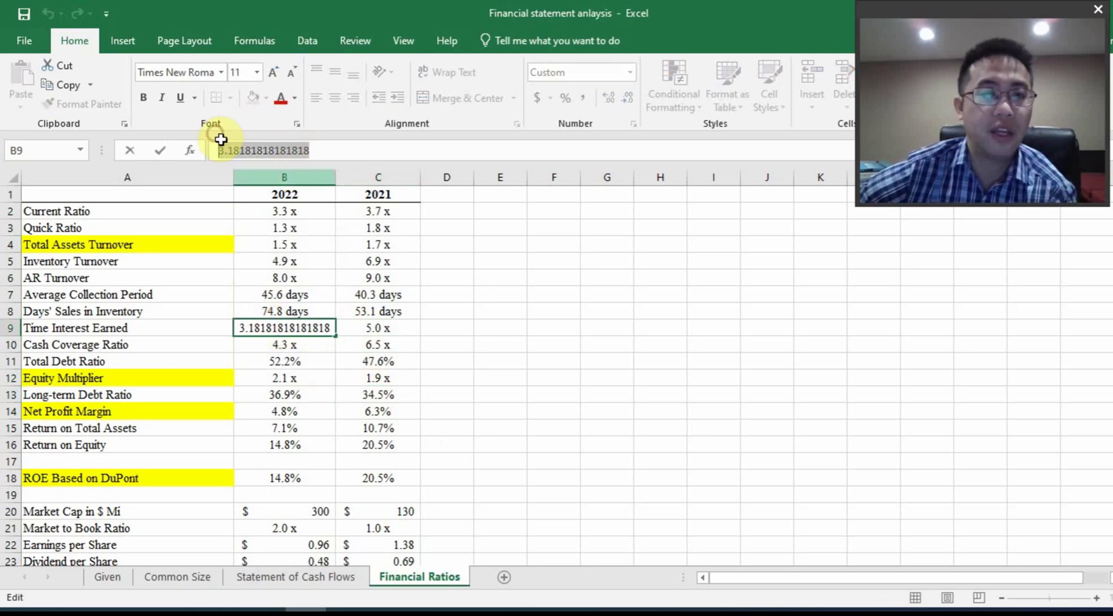
left_click(358, 270)
left_click(379, 294)
left_click(377, 328)
left_click(378, 378)
left_click(403, 428)
scroll(403, 439, "down", 4)
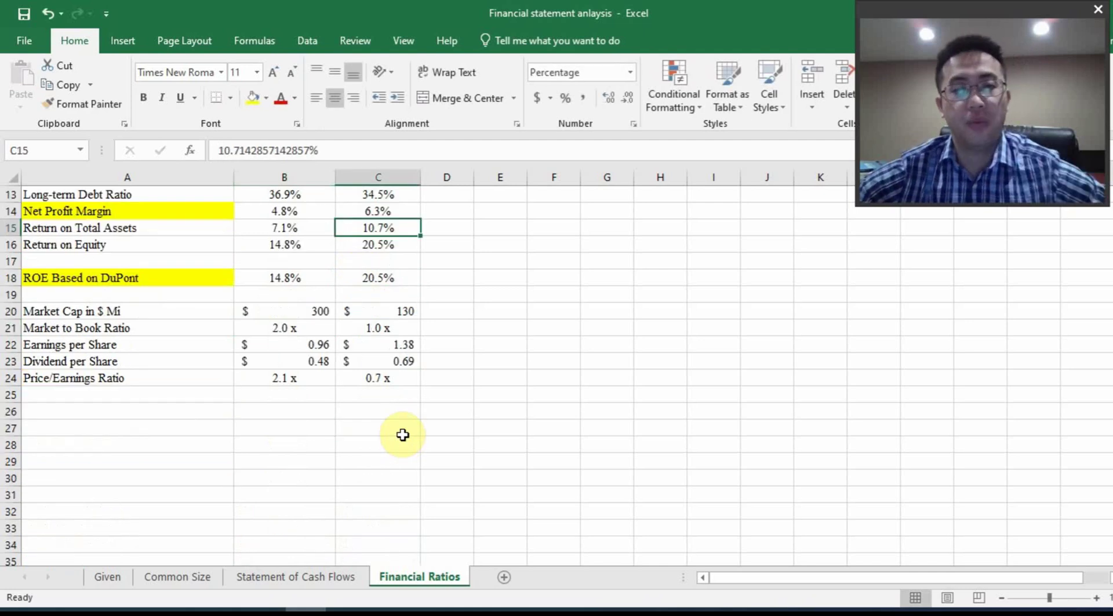
scroll(386, 417, "up", 4)
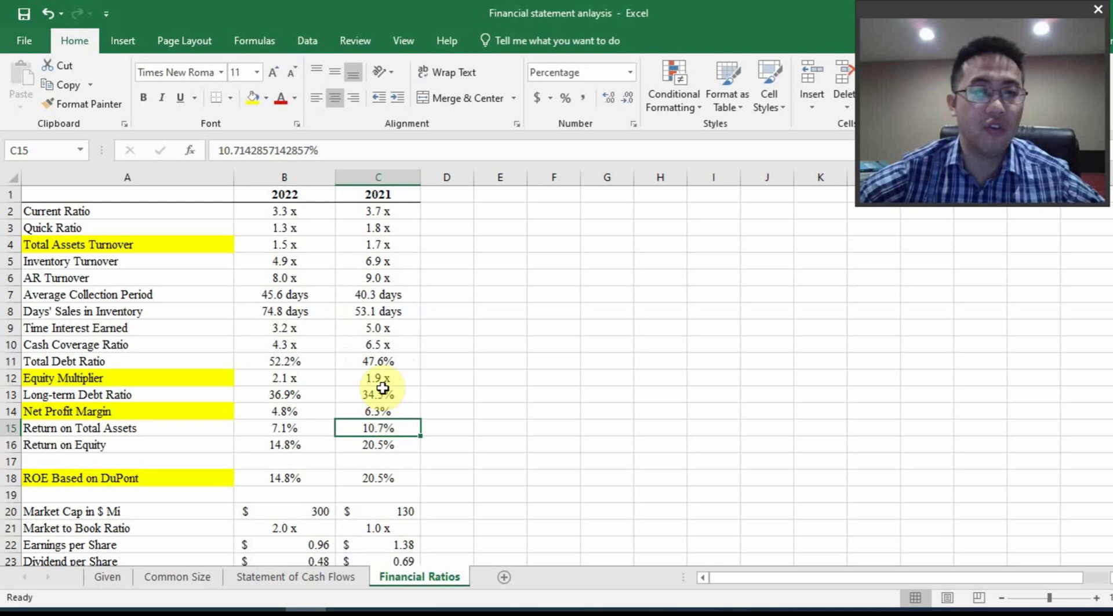
left_click(281, 211)
left_click(303, 260)
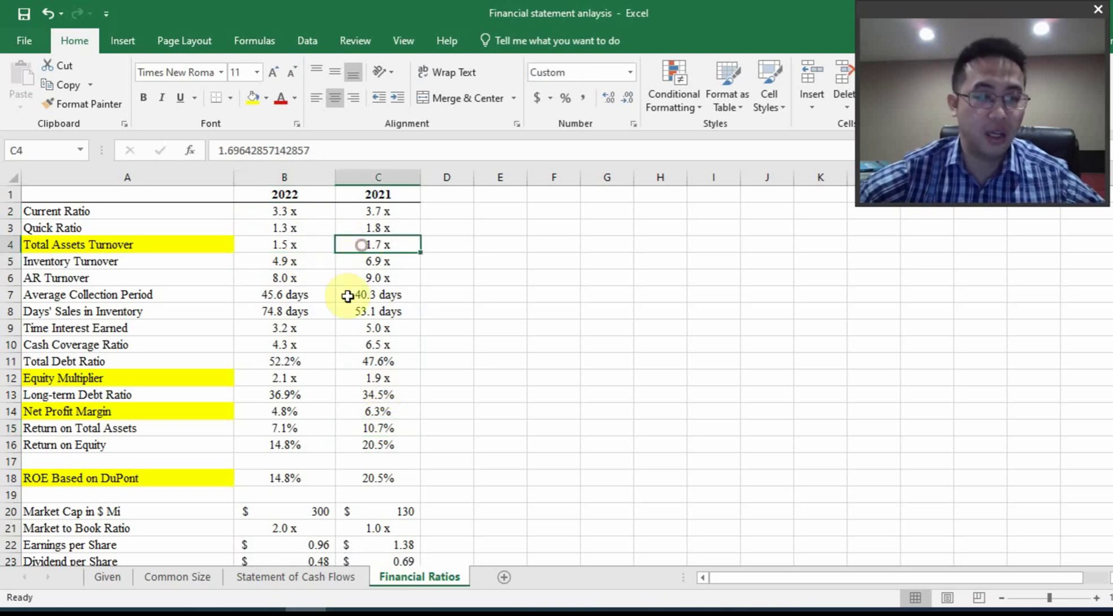
- Delete the yellow instructions text box from the Given sheet
left_click(119, 575)
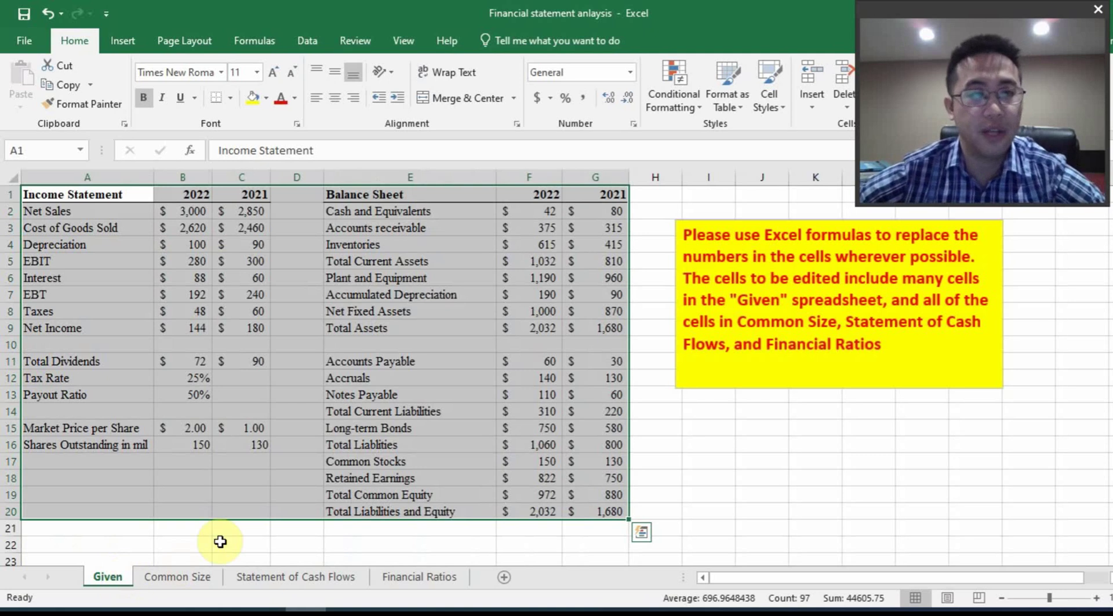
left_click(309, 431)
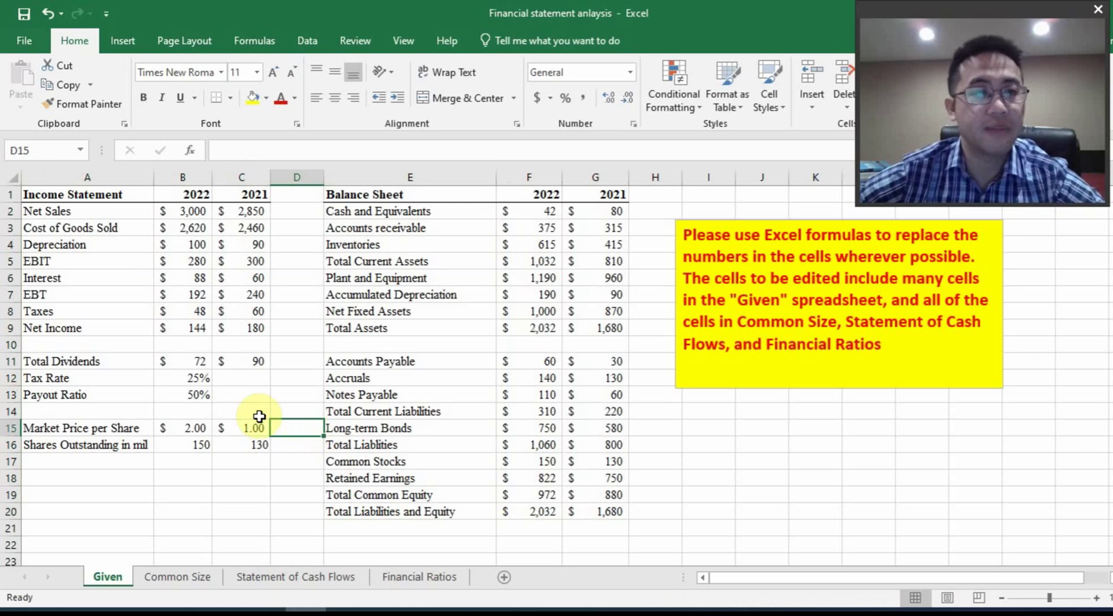
left_click_drag(92, 180, 238, 355)
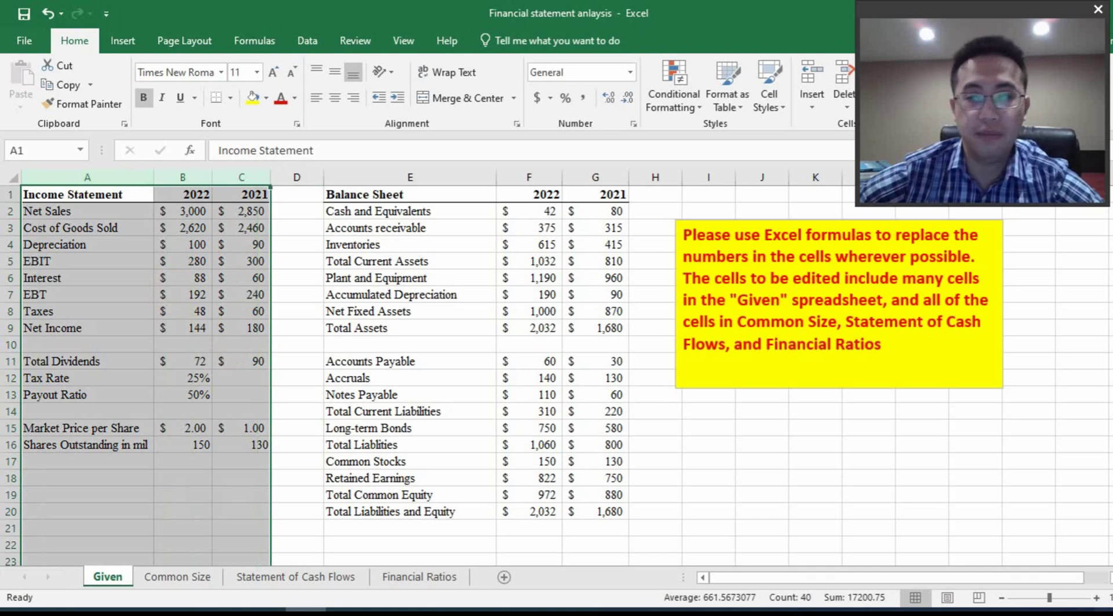
left_click(1096, 597)
left_click(1096, 597)
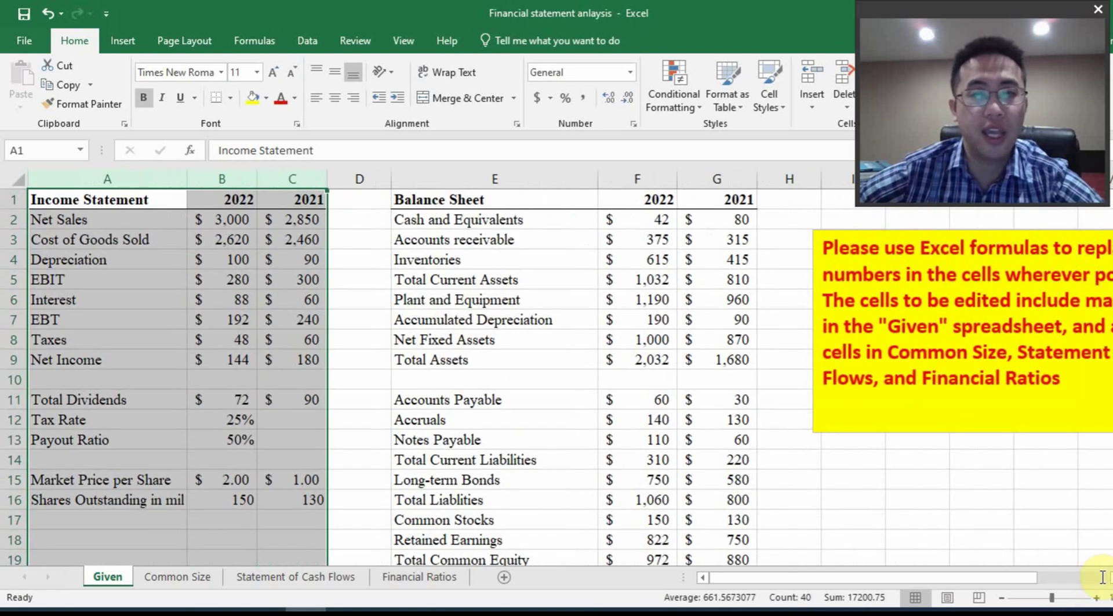
left_click(834, 232)
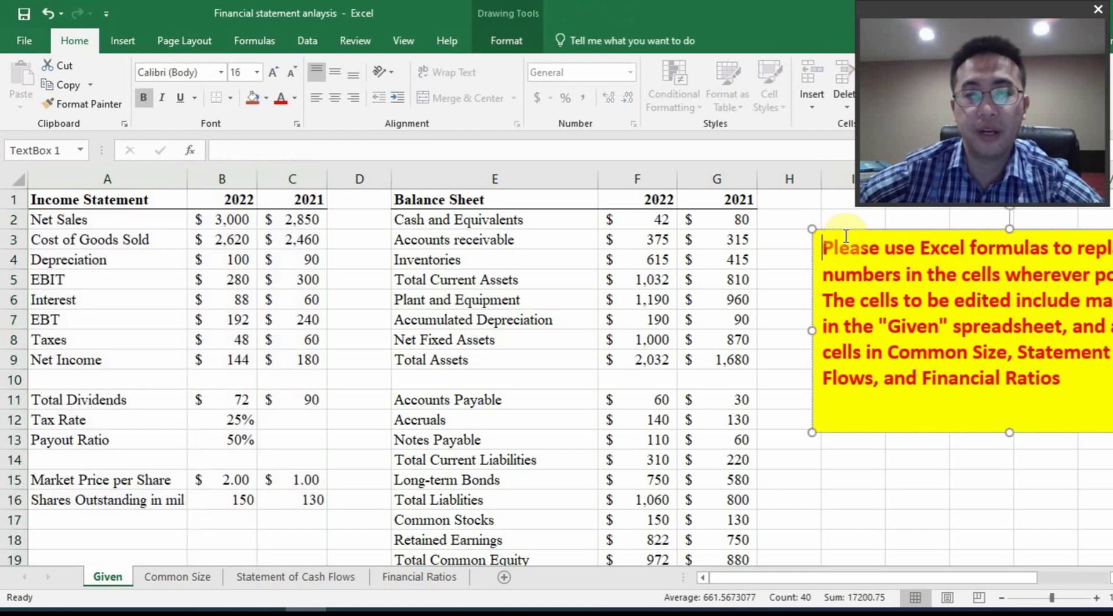
key("Escape")
key("Delete")
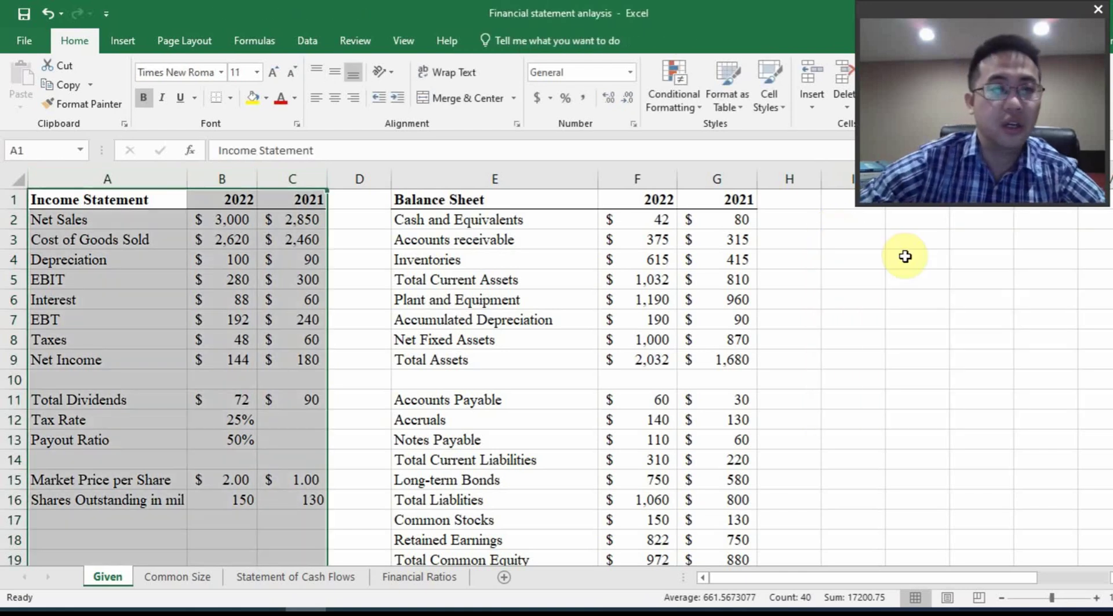
- Review the Net Sales, Cost of Goods Sold, Depreciation and EBIT figures for 2022 and 2021 in the income statement
left_click(382, 258)
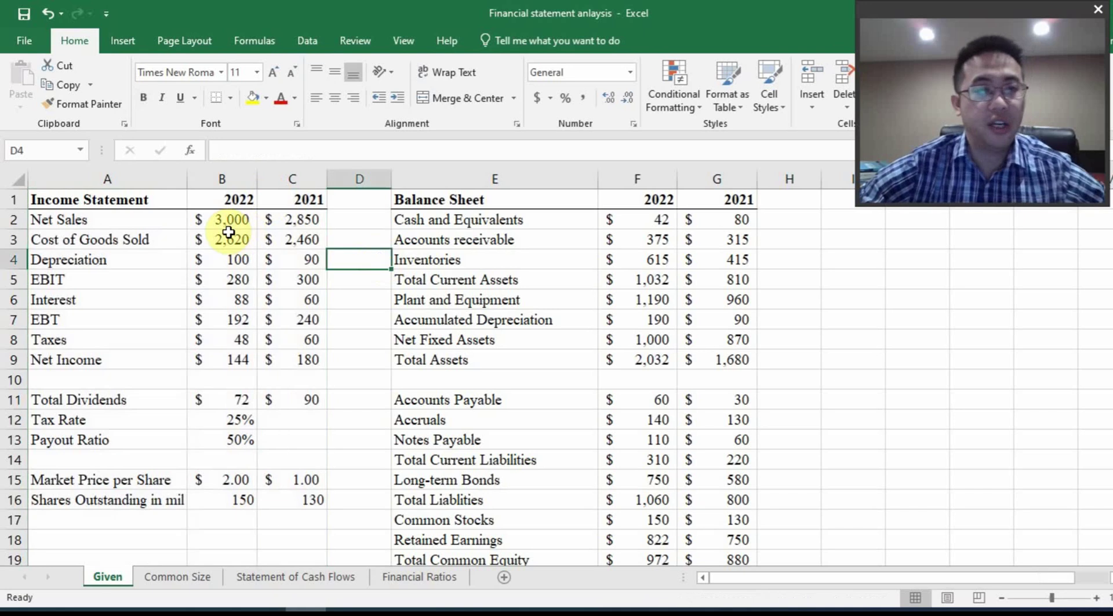
left_click_drag(226, 223, 291, 242)
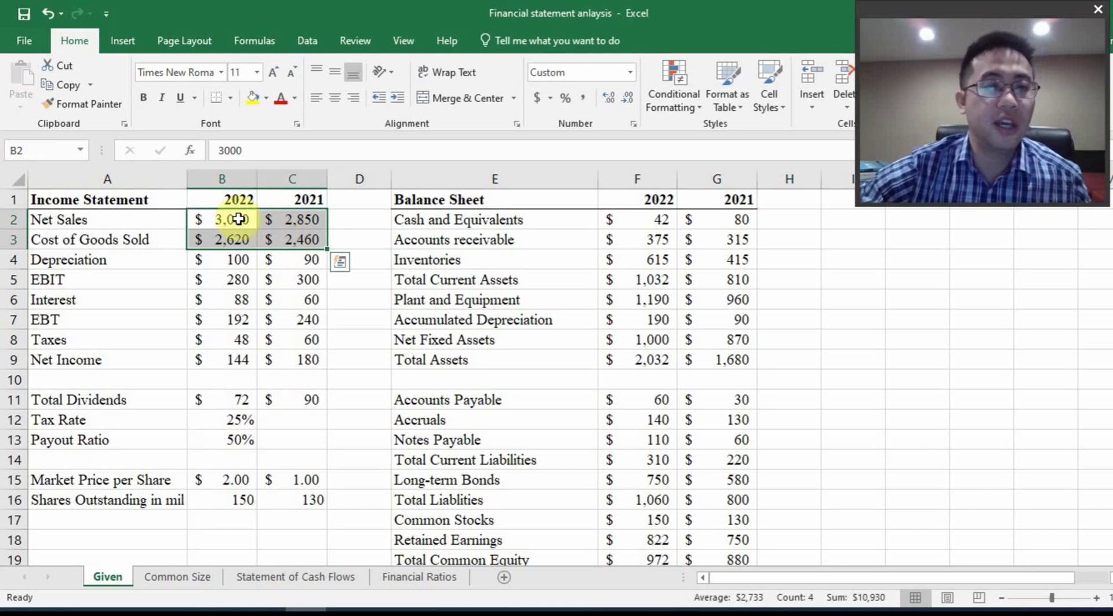
left_click(227, 240)
left_click_drag(227, 240, 291, 240)
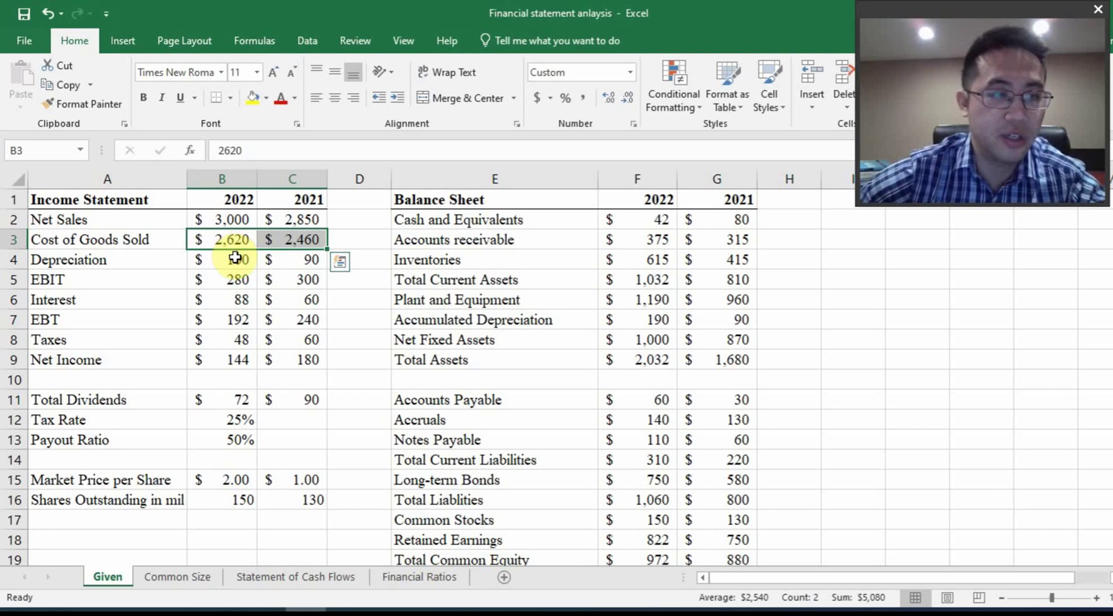
left_click_drag(235, 258, 290, 277)
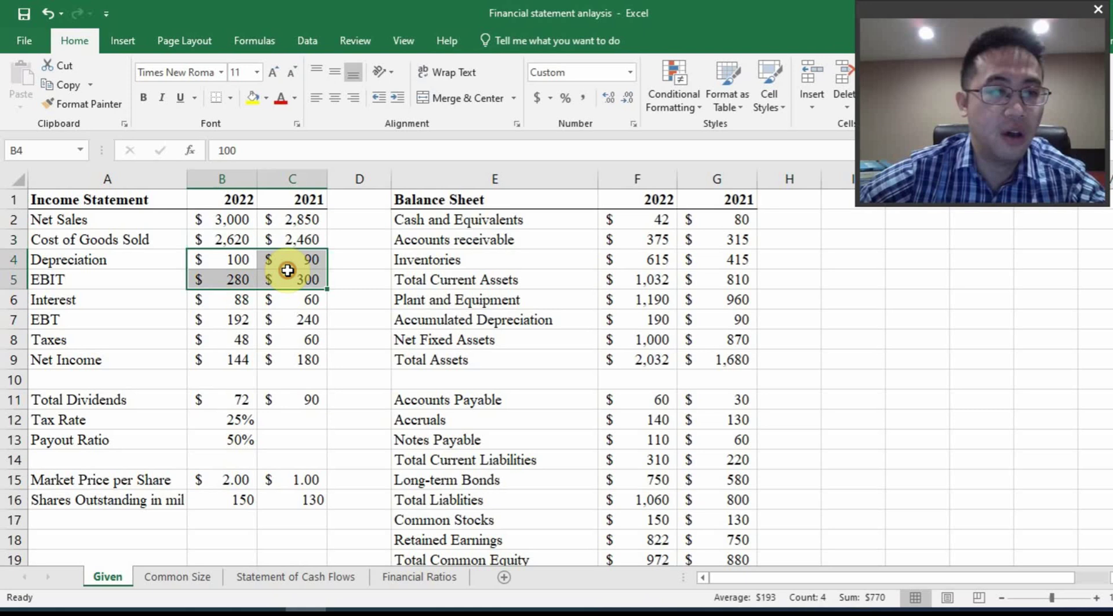
- Replace the 2022 EBIT figure in B5 with the formula =B2-B3-B4, subtracting Cost of Goods Sold and Depreciation from Net Sales
left_click(229, 277)
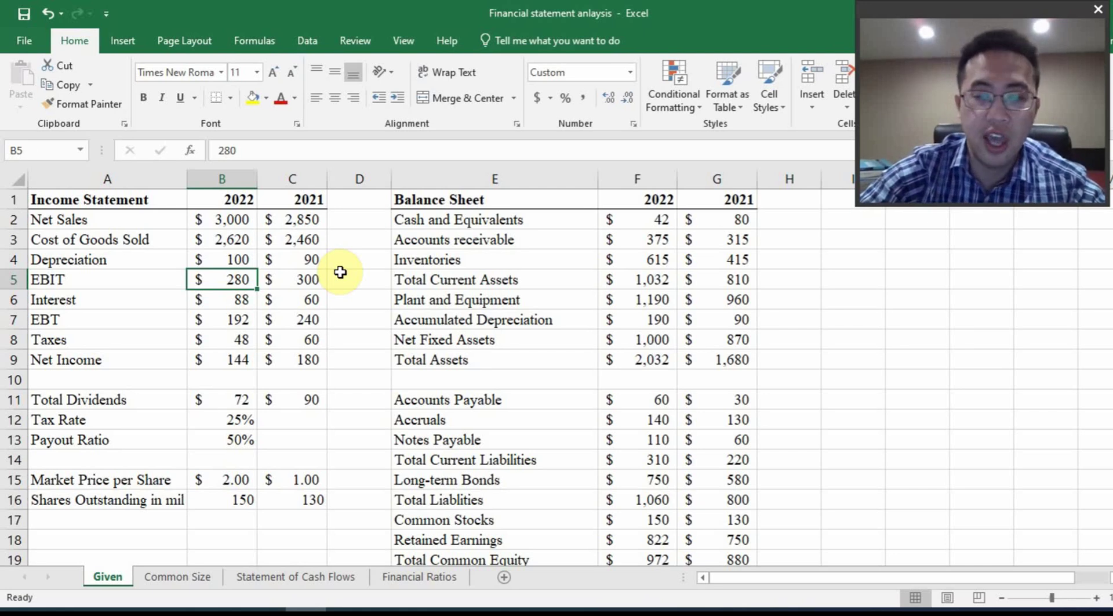
type("=")
left_click(235, 218)
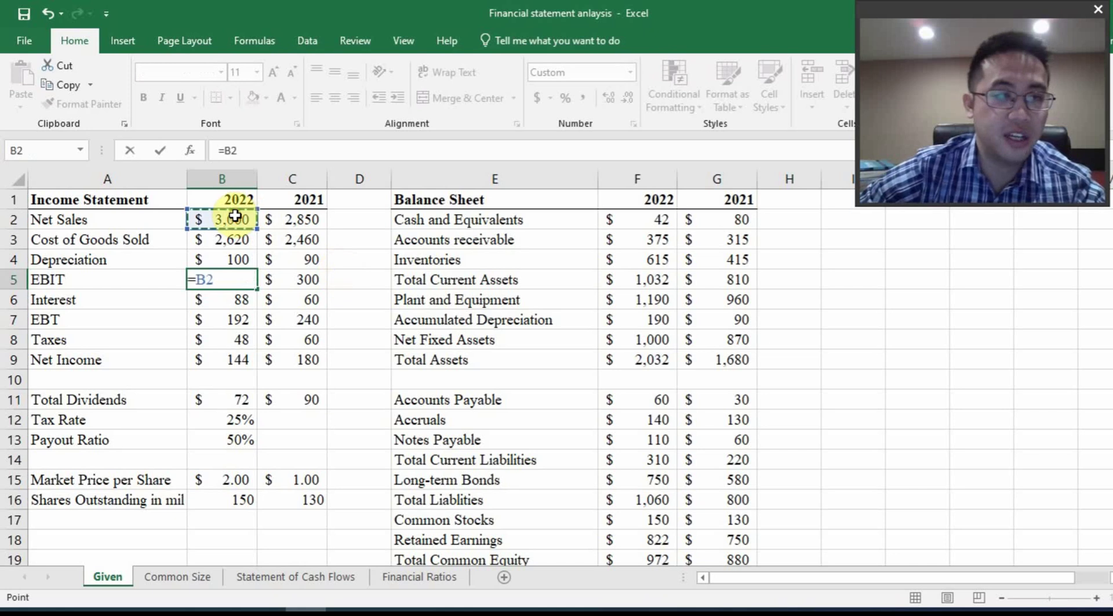
type("-")
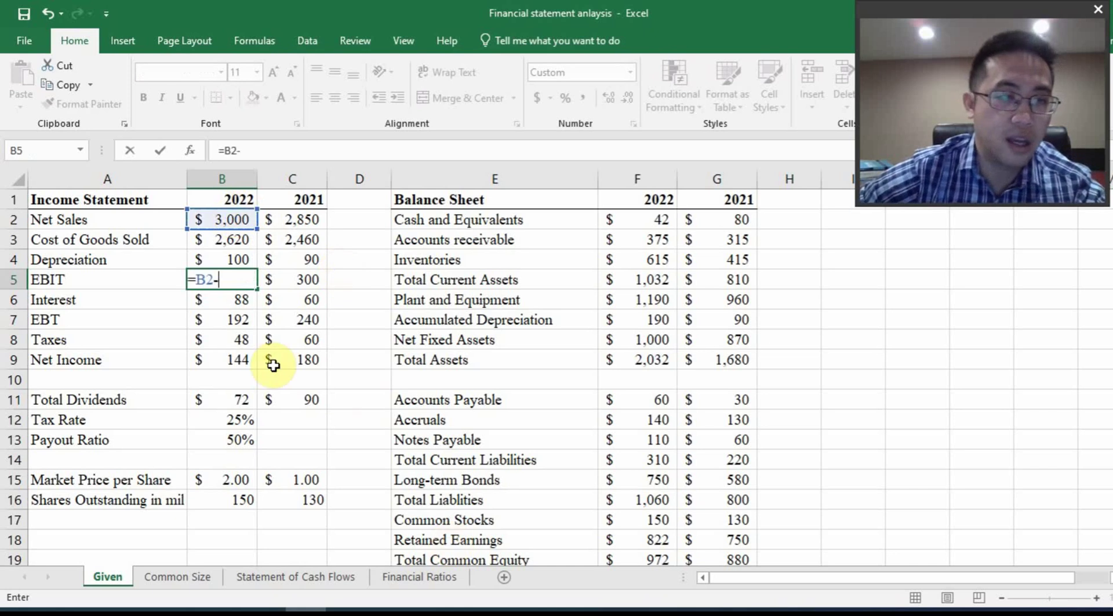
left_click(232, 241)
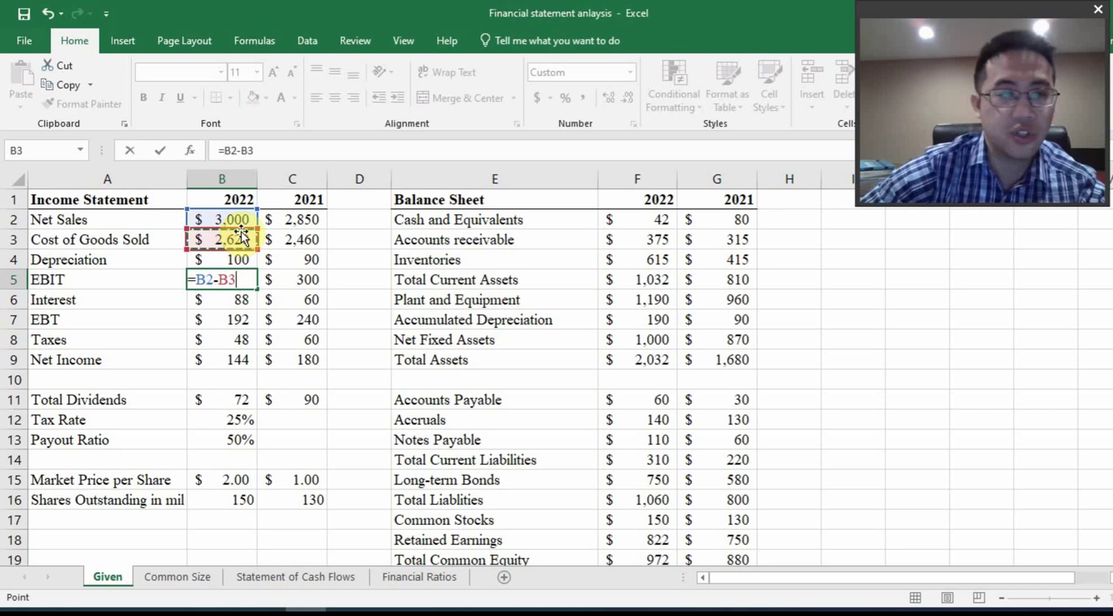
type("-")
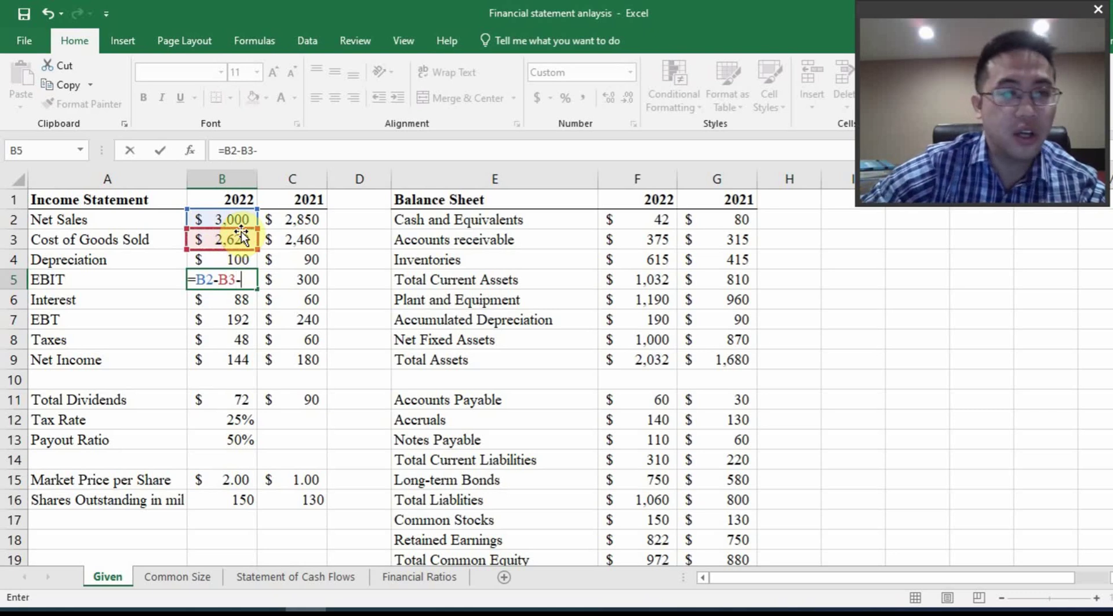
left_click(206, 257)
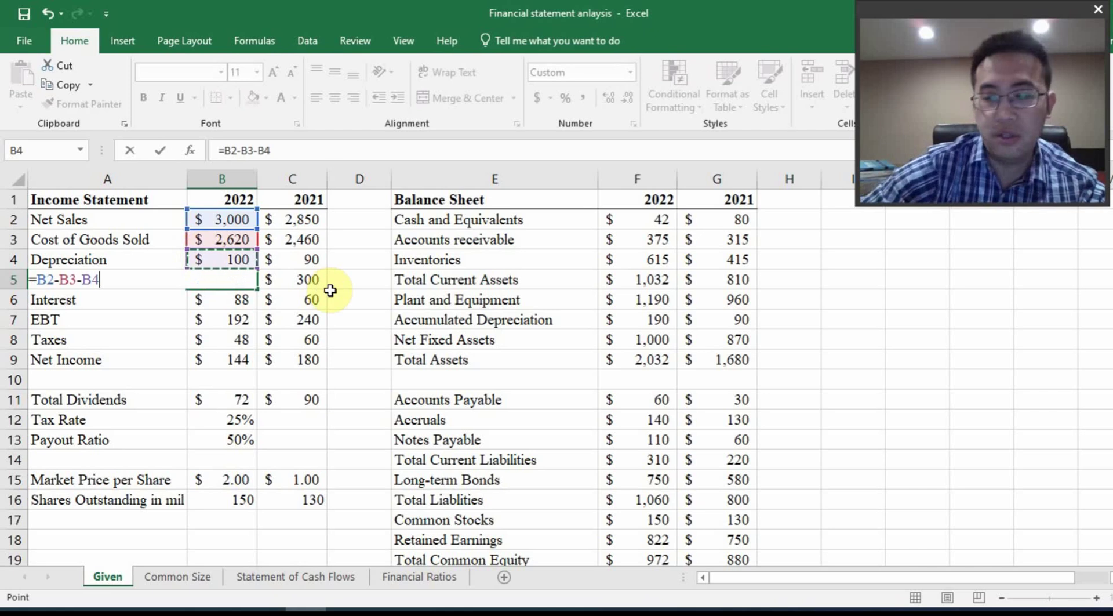
key("Return")
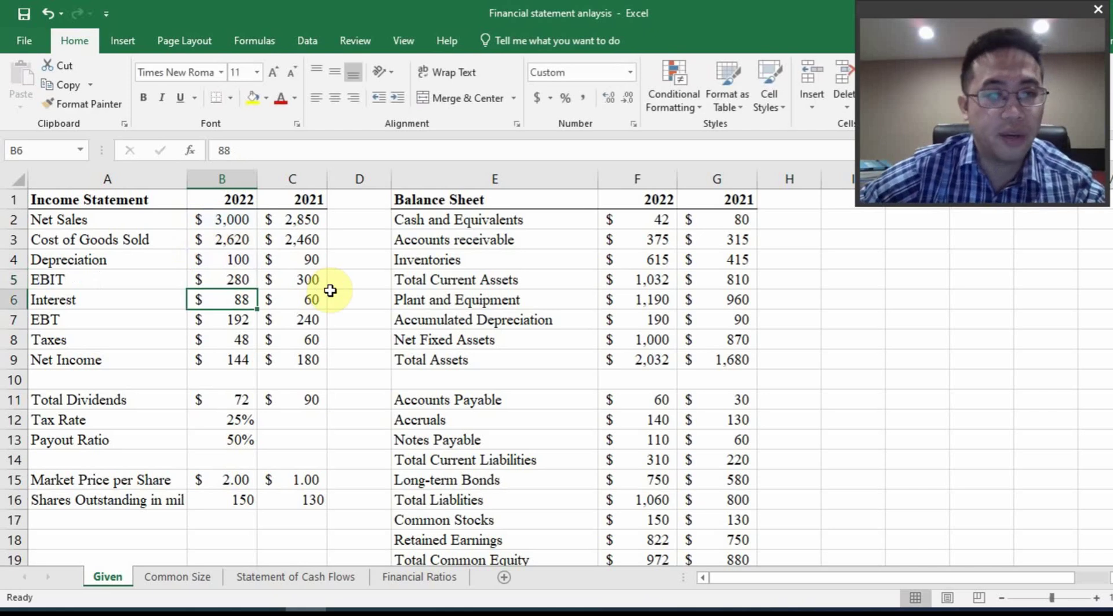
- Fill the 2022 EBIT formula across to the 2021 column in C5
left_click(246, 281)
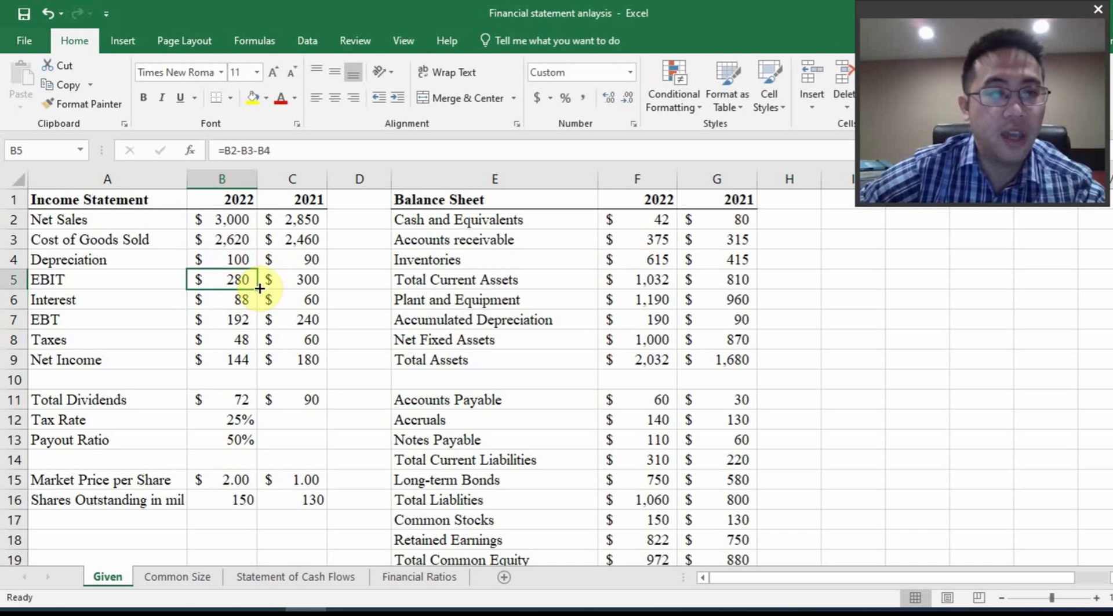
left_click_drag(259, 288, 259, 287)
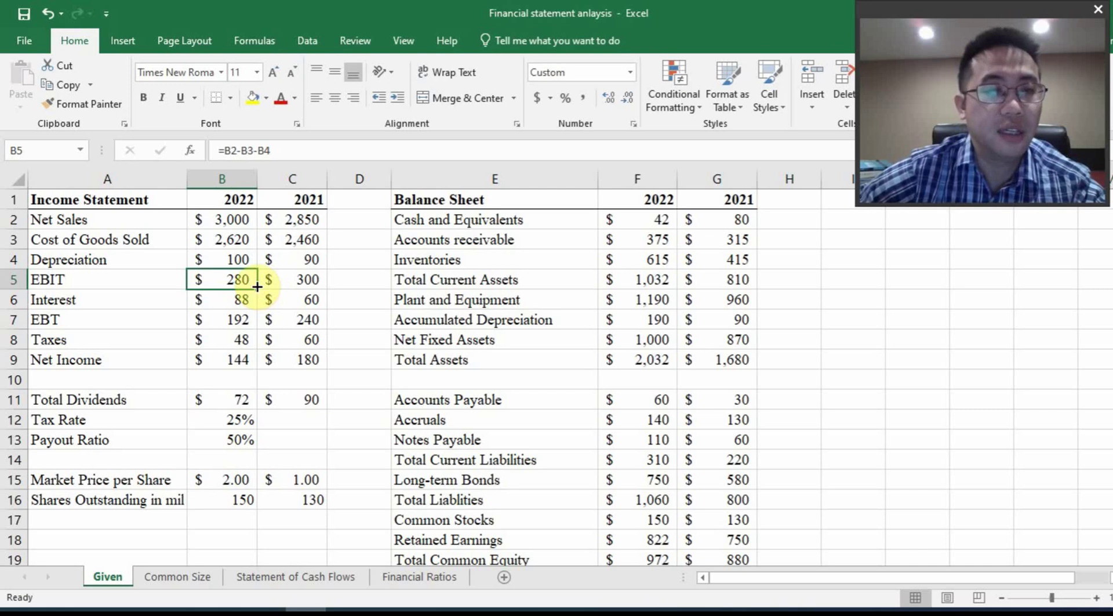
left_click_drag(256, 288, 307, 293)
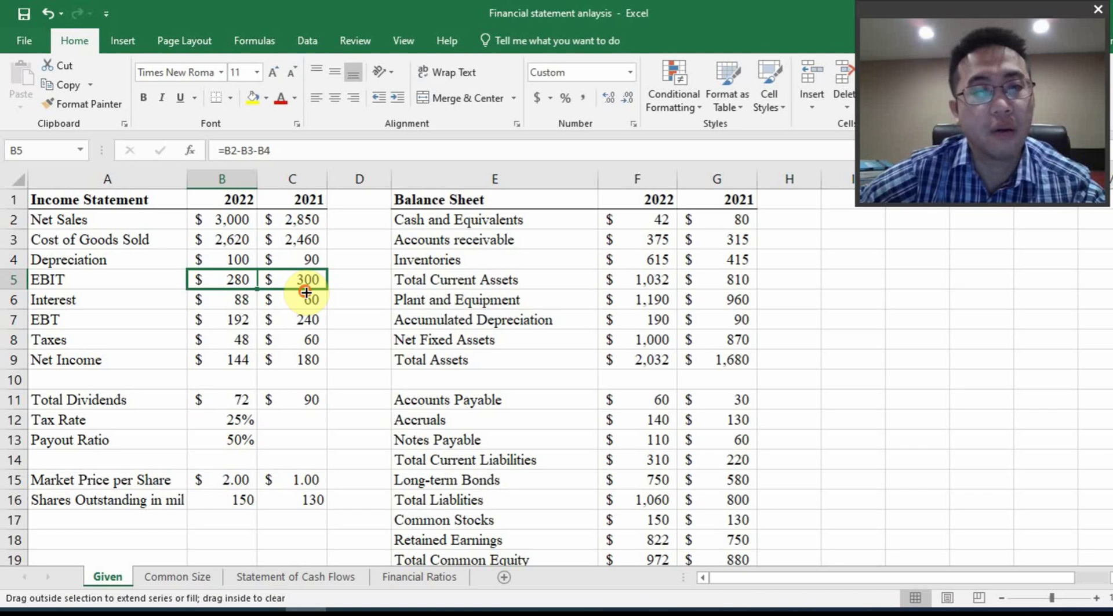
left_click_drag(307, 293, 308, 292)
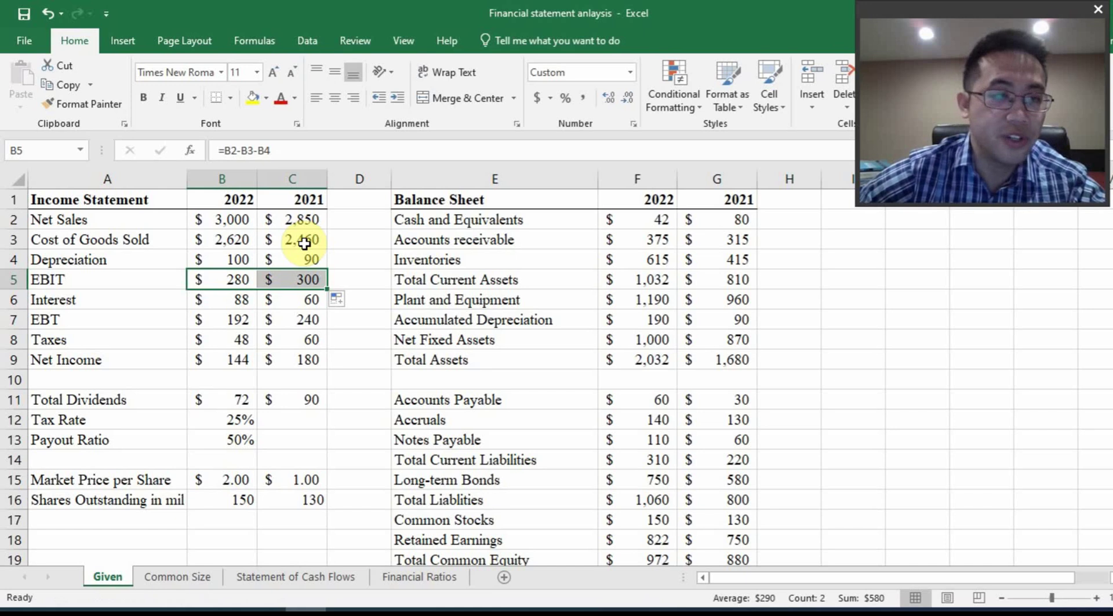
- Compare the cell references in the 2022 and 2021 EBIT formulas, refilling the formula across from B5 to C5
left_click(239, 279)
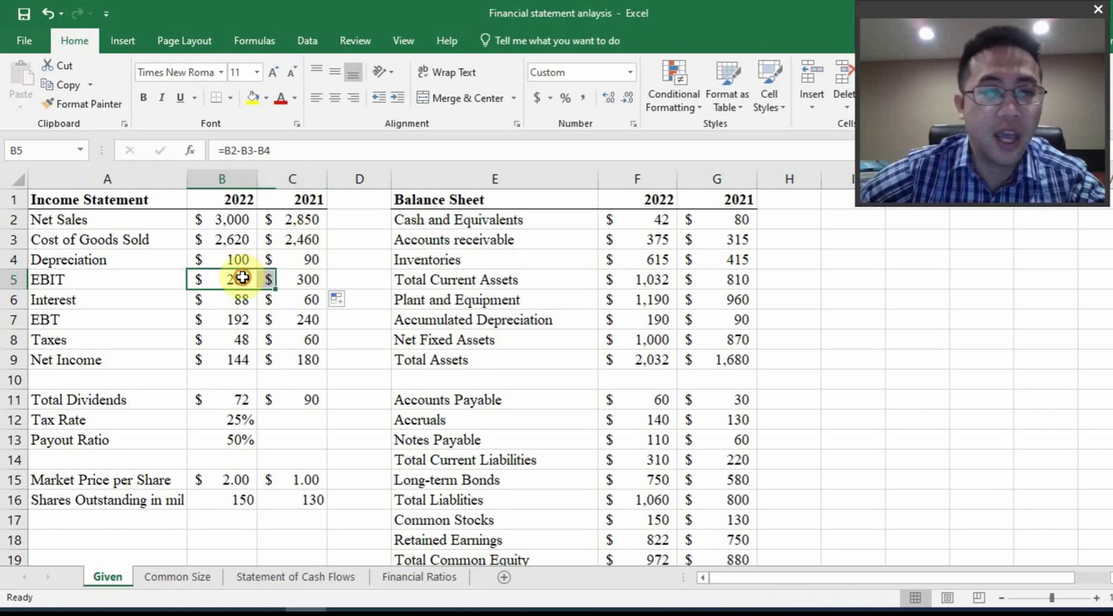
left_click(306, 279)
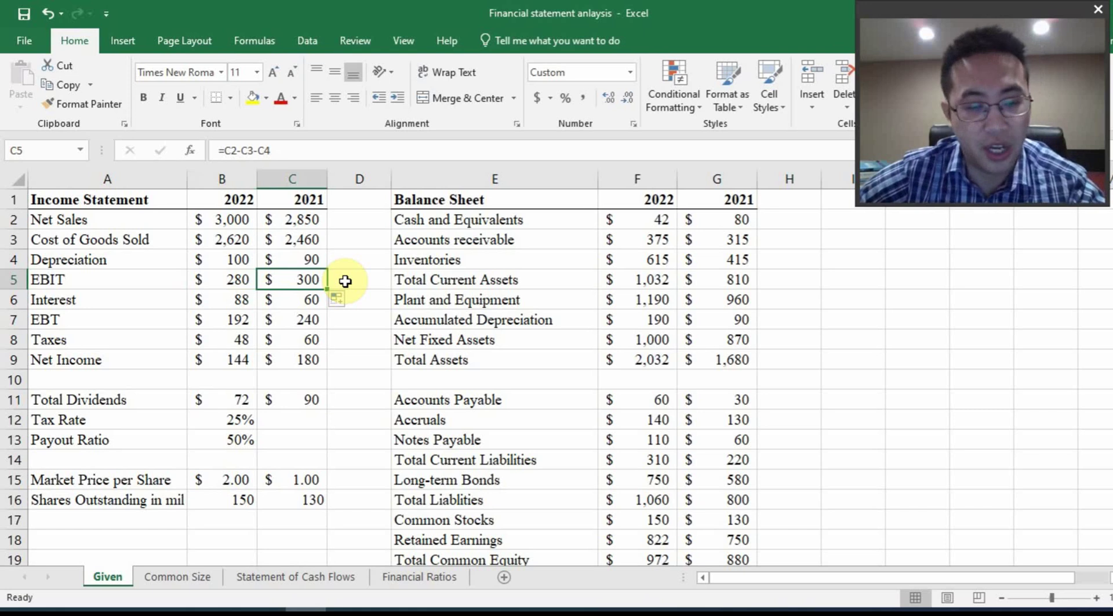
double_click(230, 279)
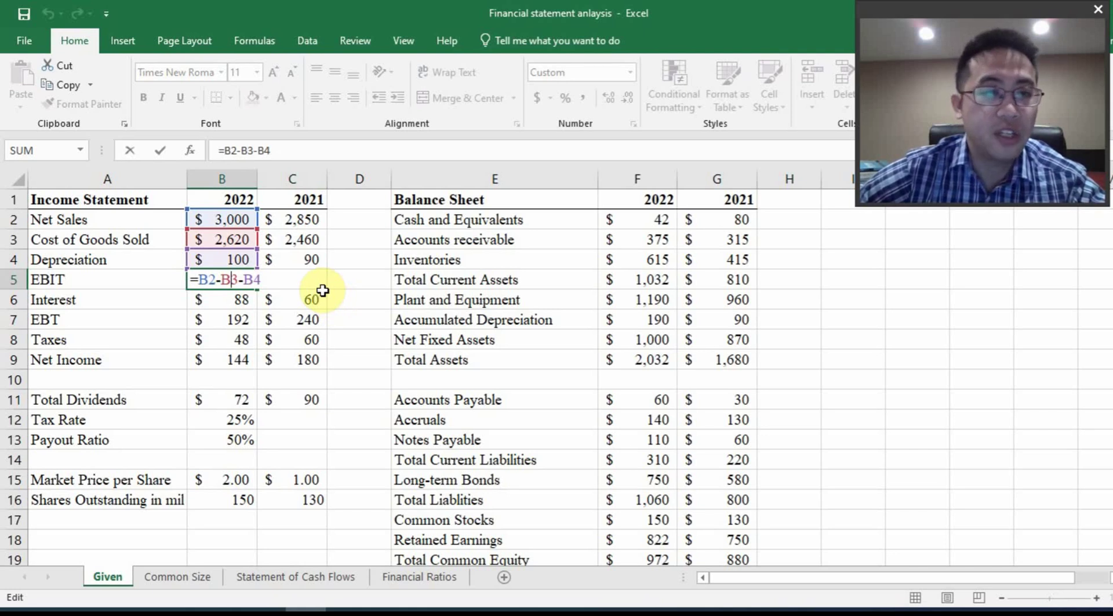
key("ctrl+Return")
left_click_drag(258, 288, 324, 289)
double_click(307, 284)
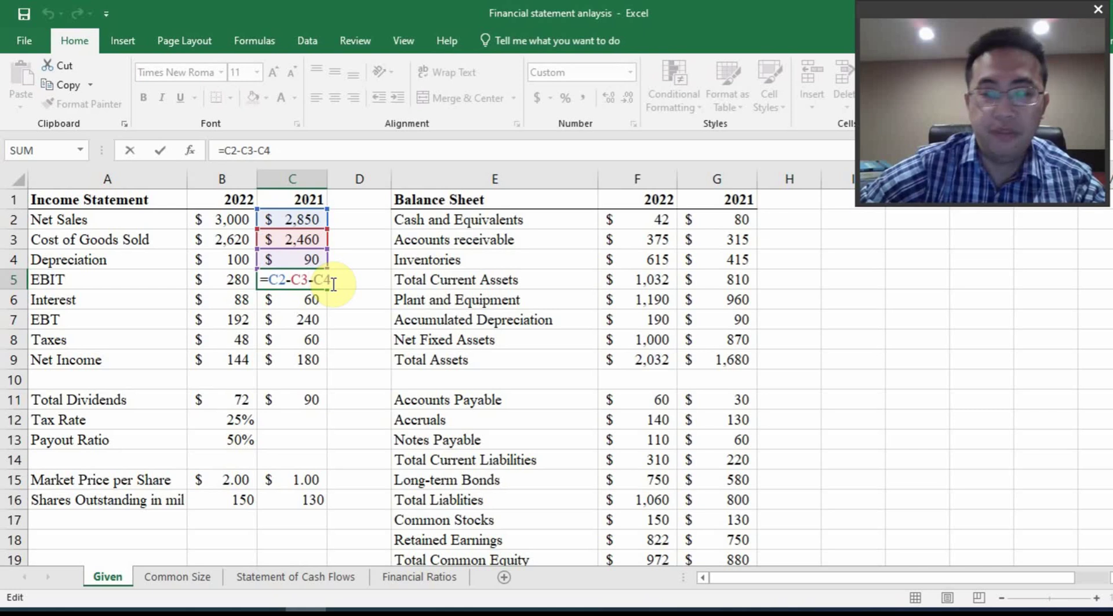
key("Return")
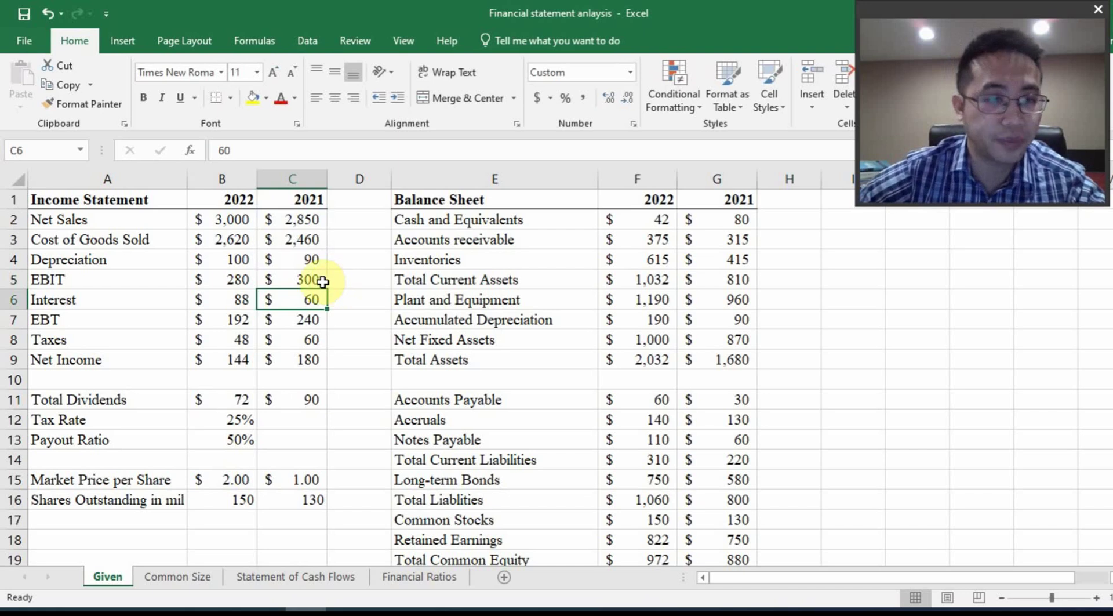
- Replace the 2022 EBT figure in B7 with =B5-B6, EBIT minus Interest, and fill the formula across to 2021
left_click_drag(243, 300, 318, 296)
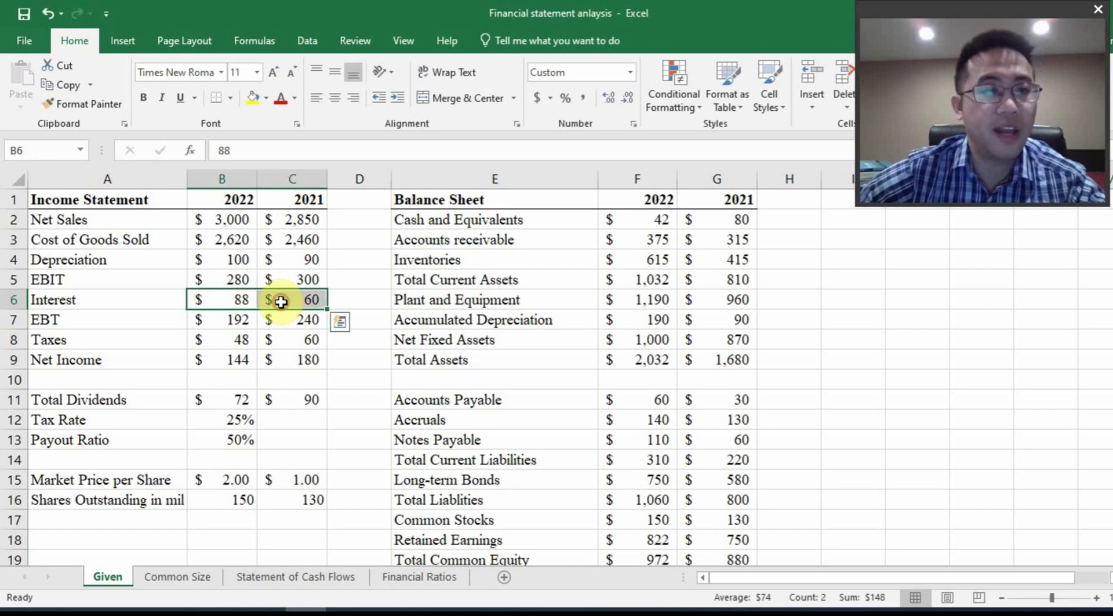
left_click(235, 318)
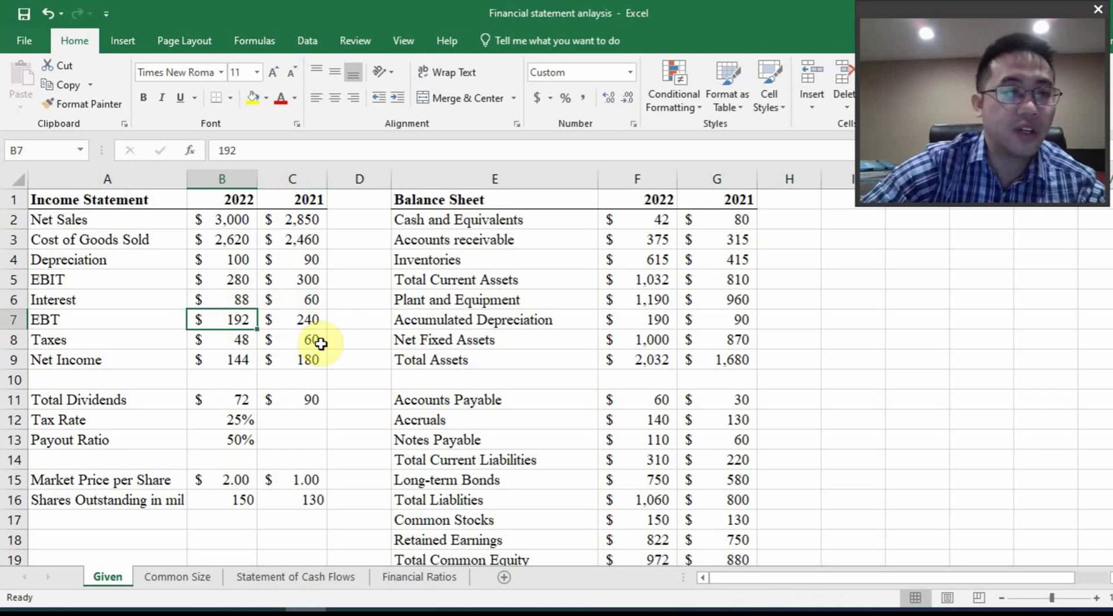
type("=")
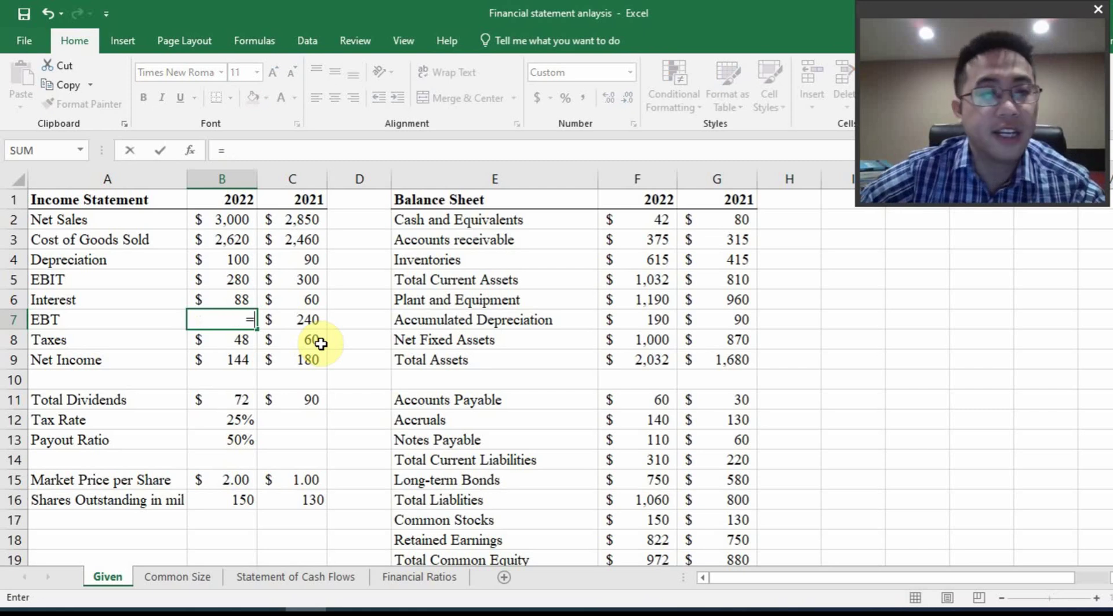
left_click(235, 280)
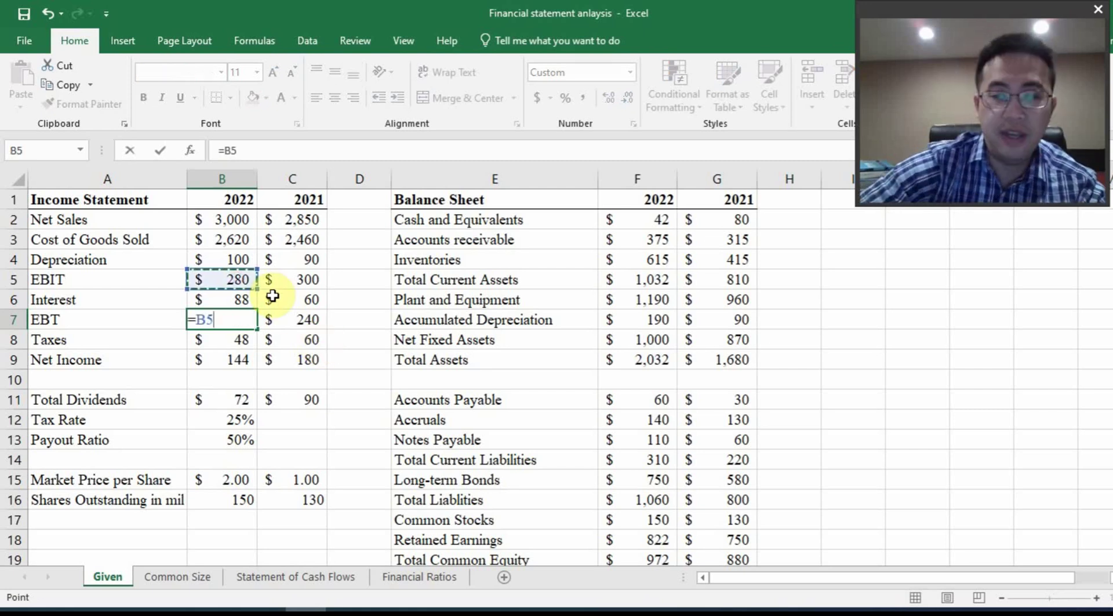
type("-")
left_click(255, 296)
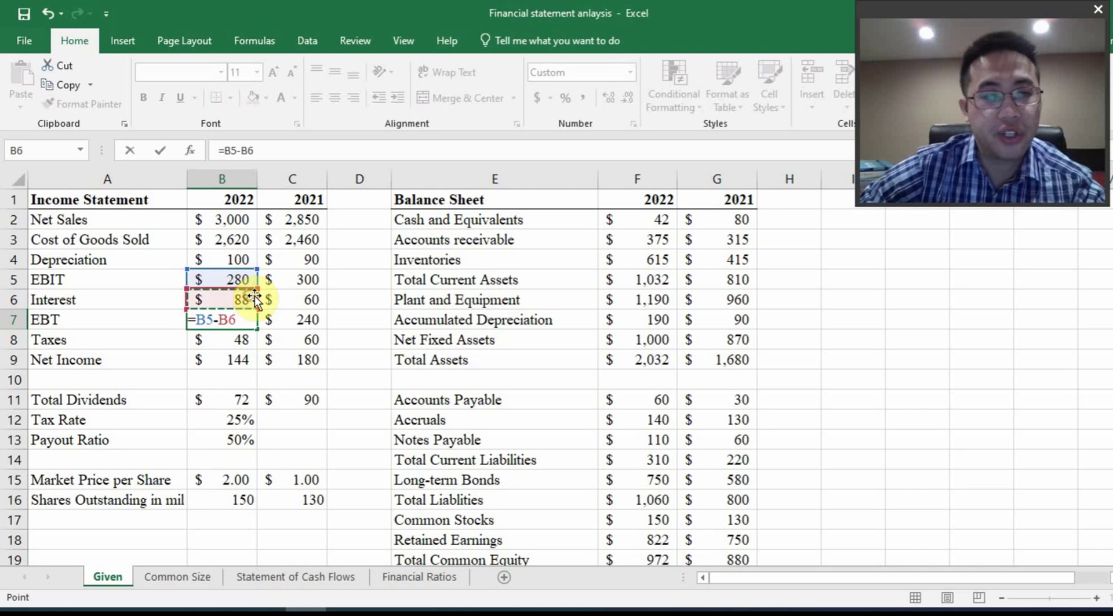
key("Return")
left_click(232, 319)
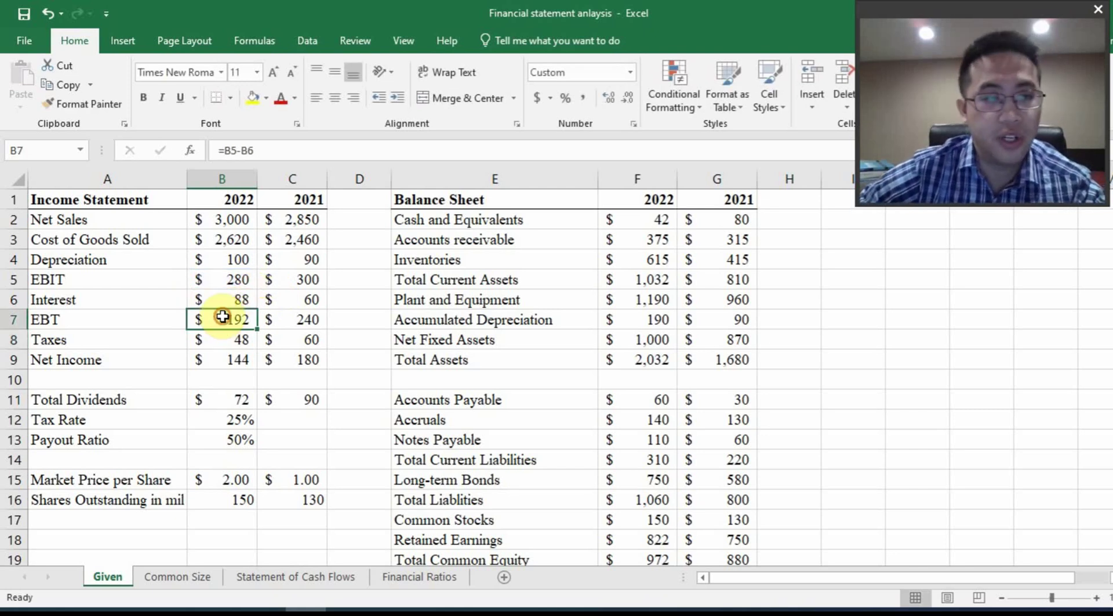
left_click_drag(256, 329, 313, 332)
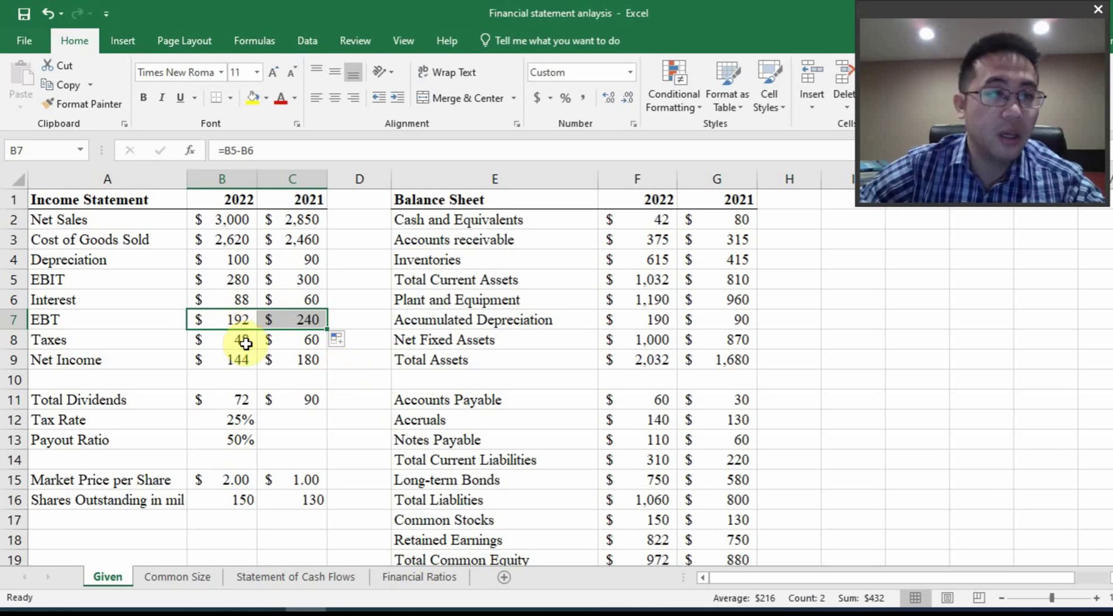
- Replace the 2022 Taxes figure in B8 with =B7*B12, multiplying EBT by the tax rate
left_click(240, 341)
left_click(223, 317)
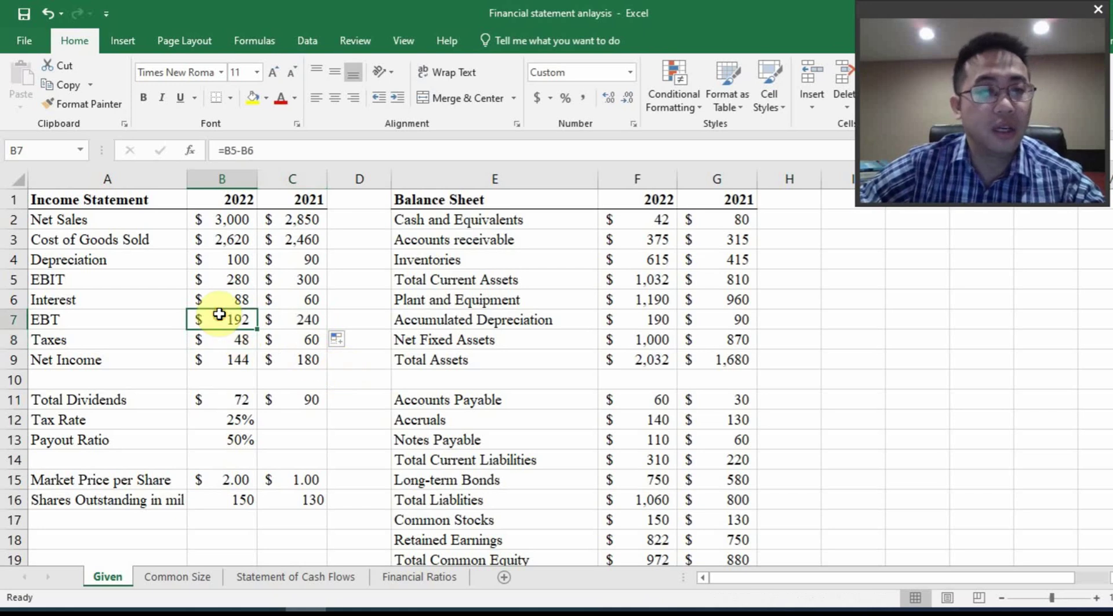
left_click(244, 343)
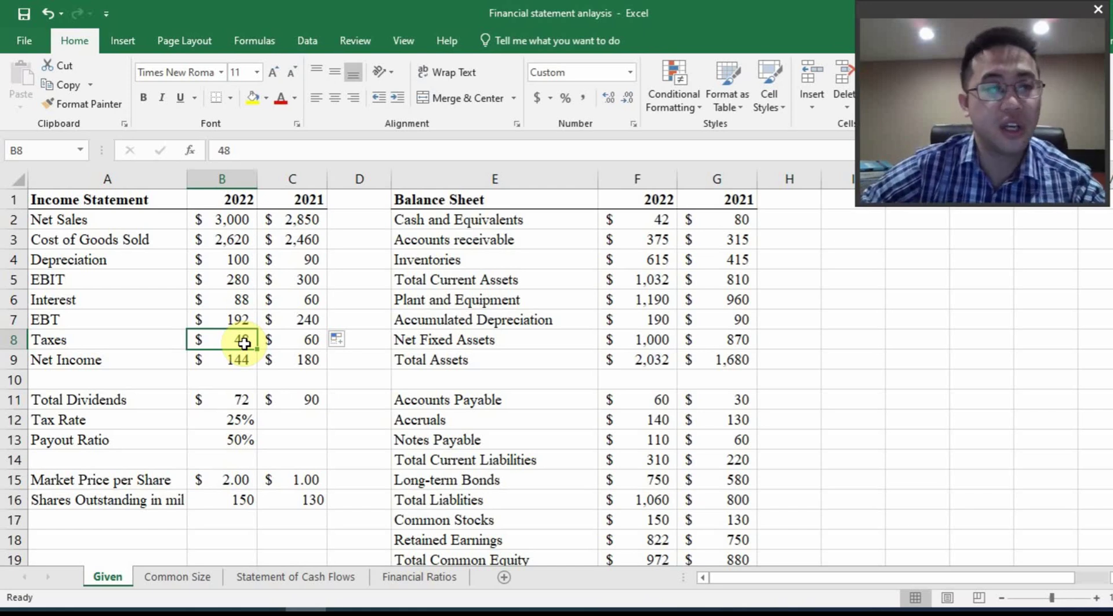
left_click(241, 418)
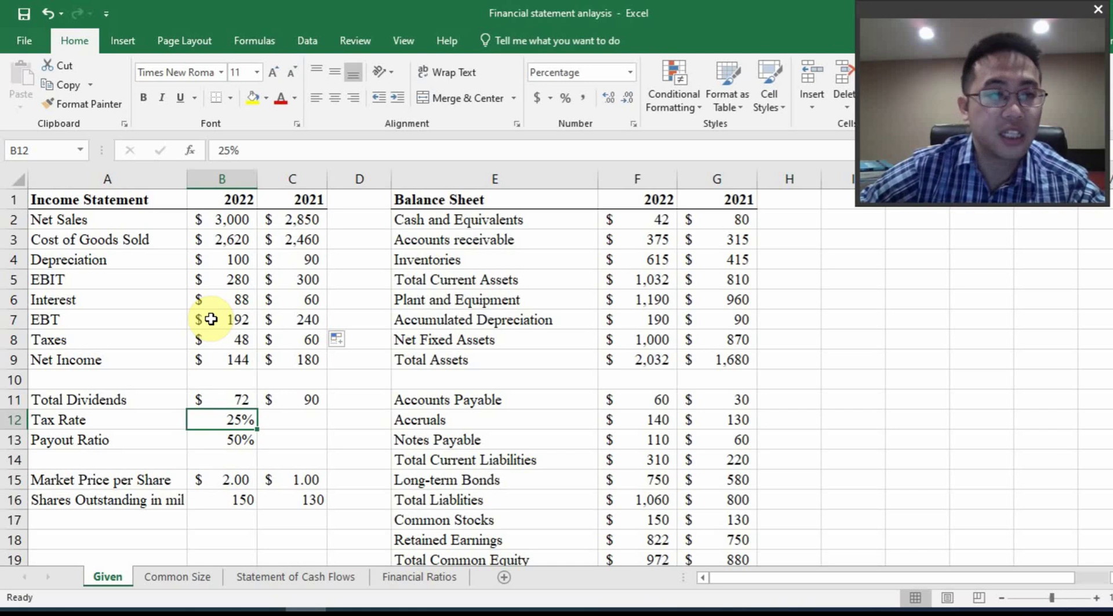
left_click(235, 339)
type("=")
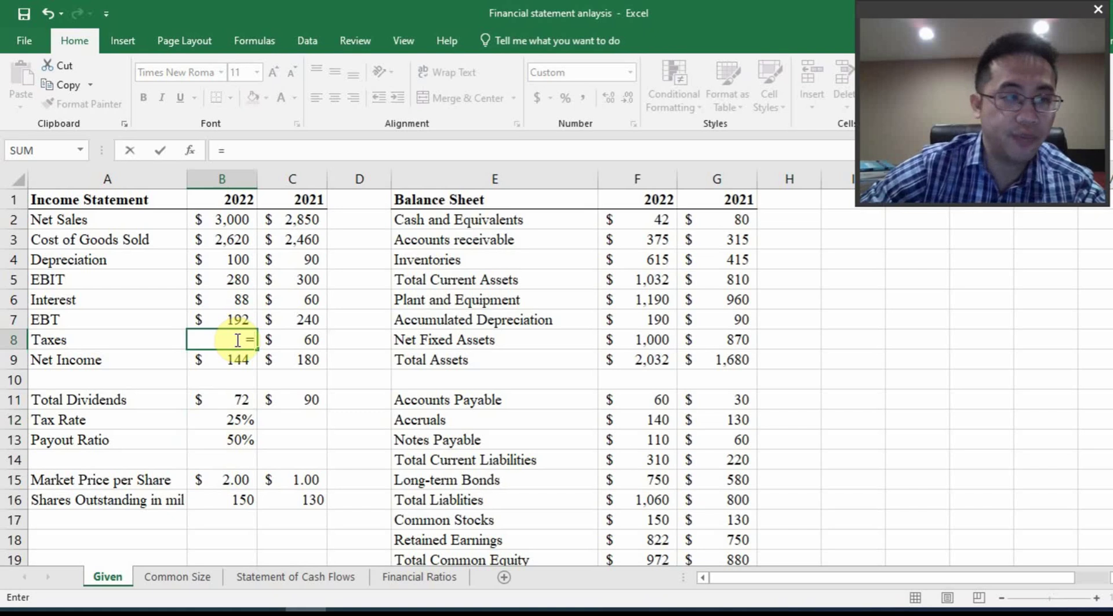
left_click(223, 319)
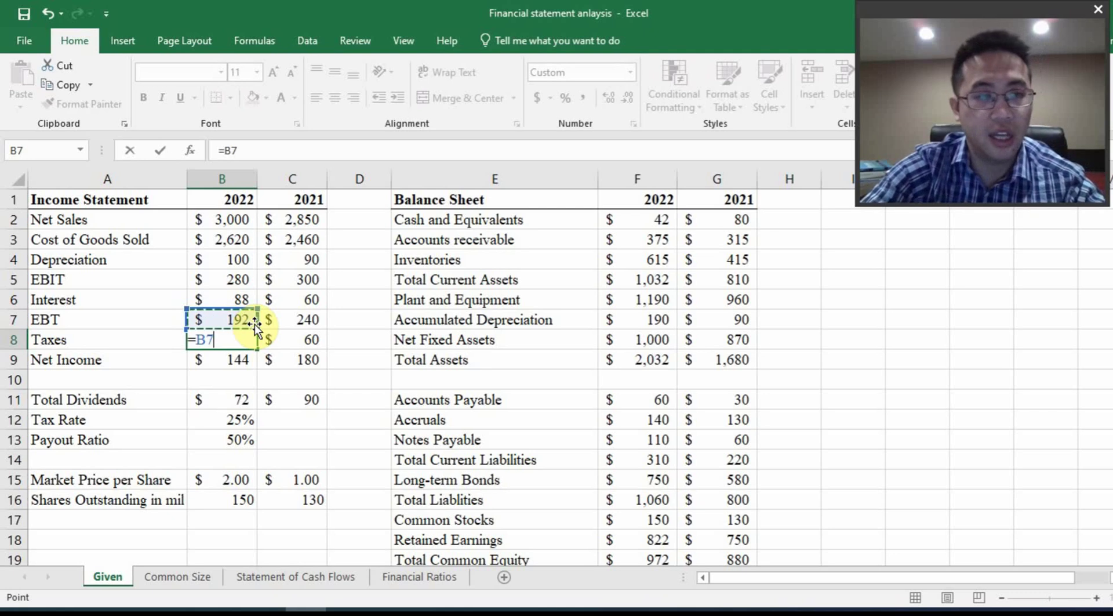
type("*")
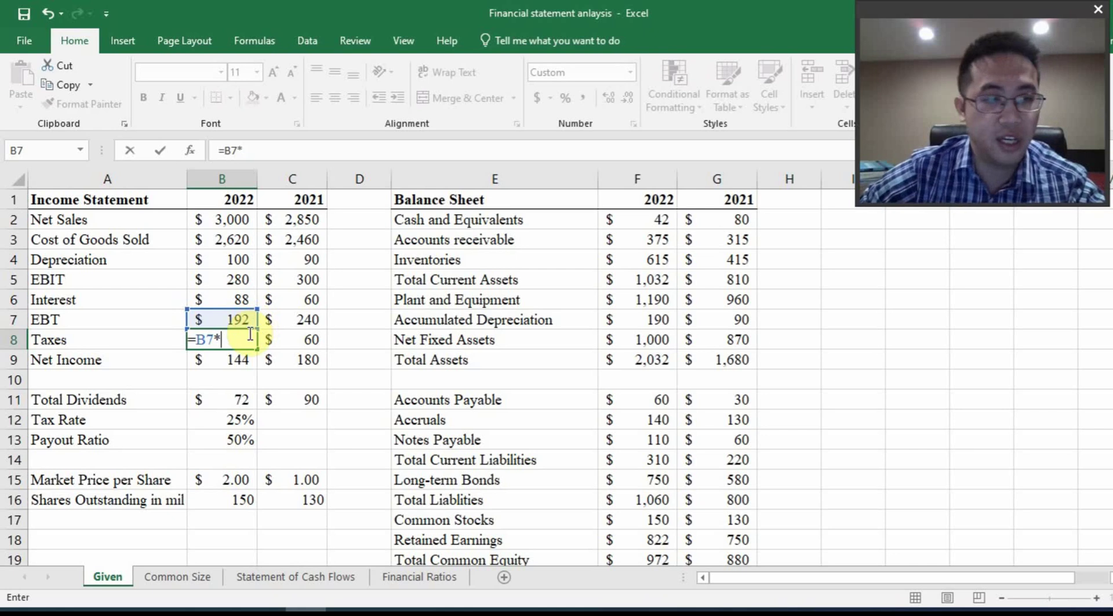
left_click(238, 420)
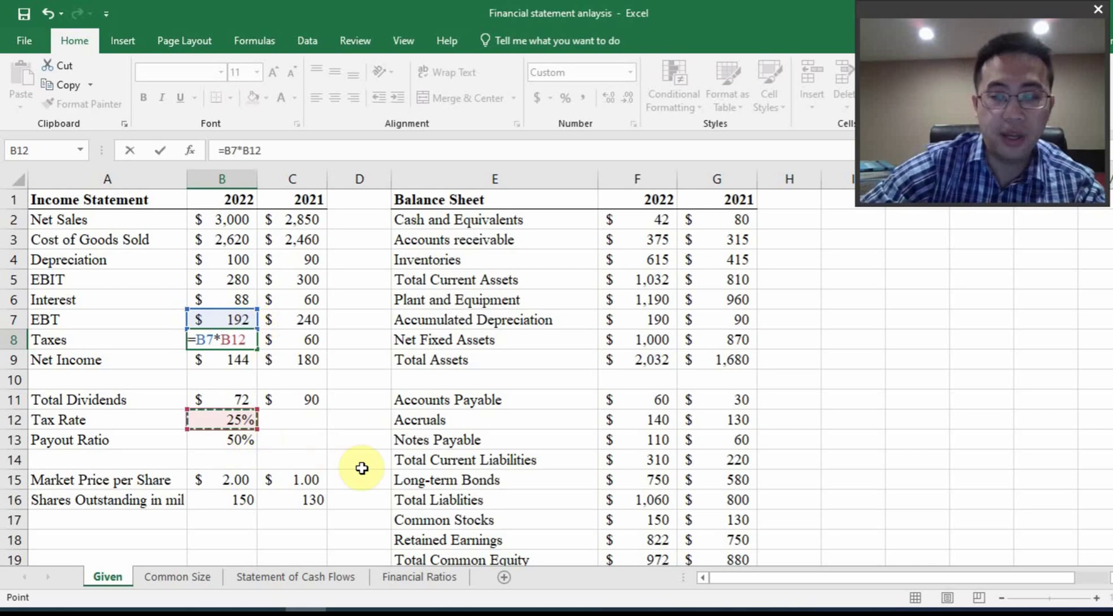
key("Return")
- Fill the 2022 Taxes formula across to 2021 in C8 and check which cells both formulas refer to
left_click(238, 341)
double_click(232, 341)
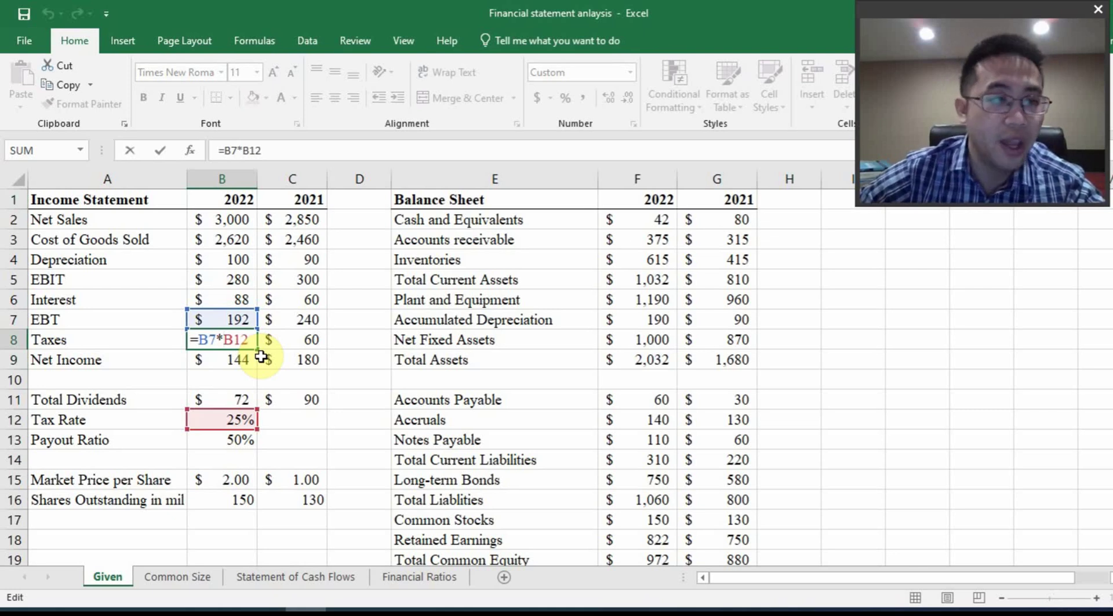
key("Escape")
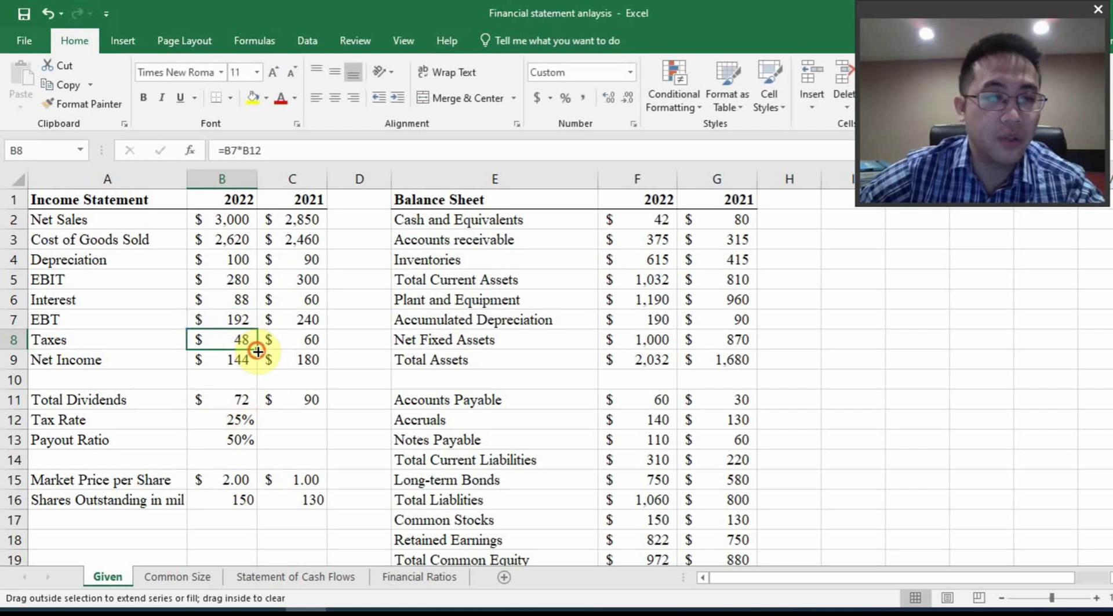
left_click_drag(258, 351, 311, 344)
left_click(310, 342)
double_click(311, 339)
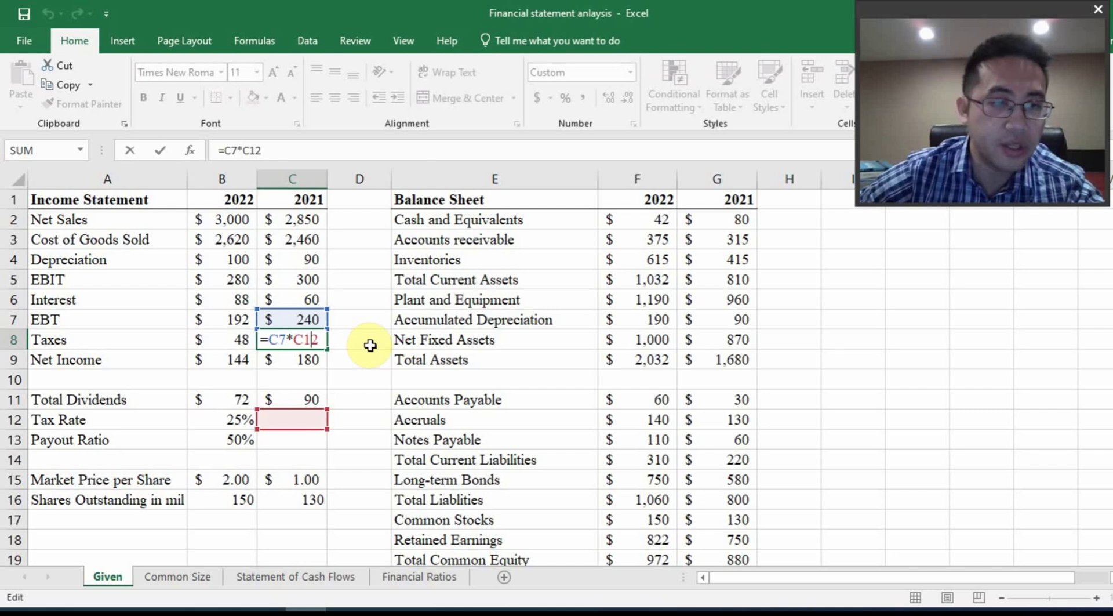
key("Escape")
left_click(242, 341)
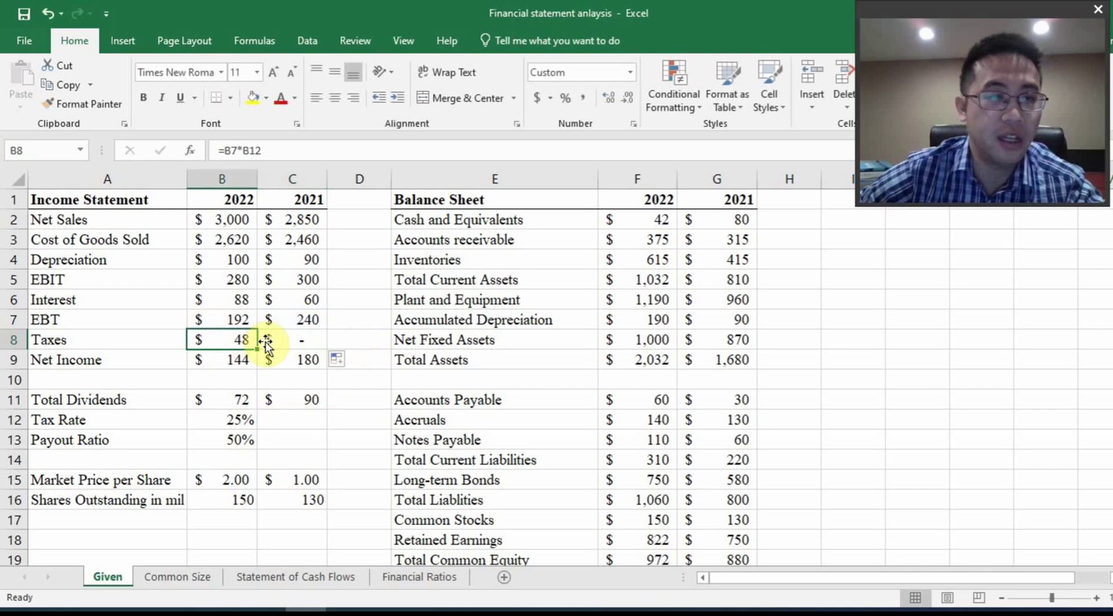
left_click(239, 319)
left_click(247, 338)
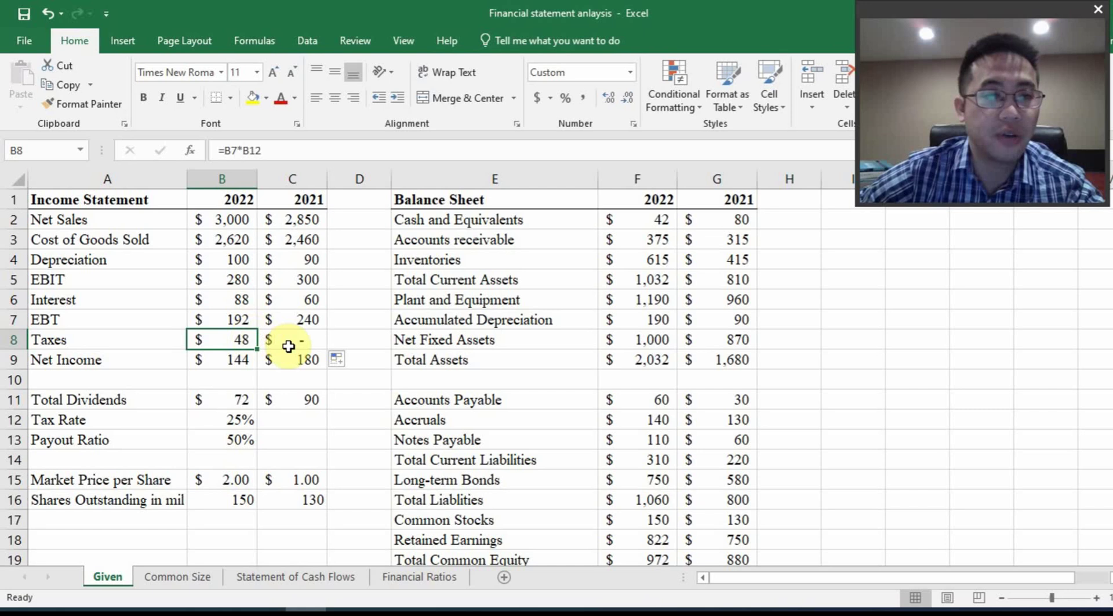
- Examine which EBT and tax rate cells the 2022 and 2021 Taxes formulas in B8 and C8 refer to
double_click(238, 319)
key("Escape")
left_click(288, 321)
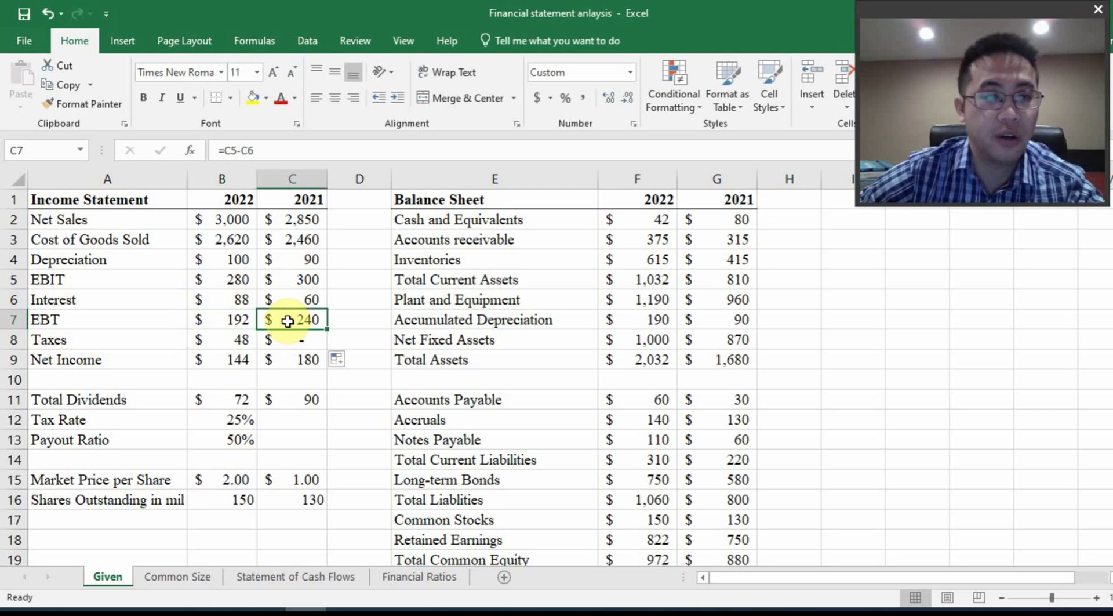
left_click(246, 421)
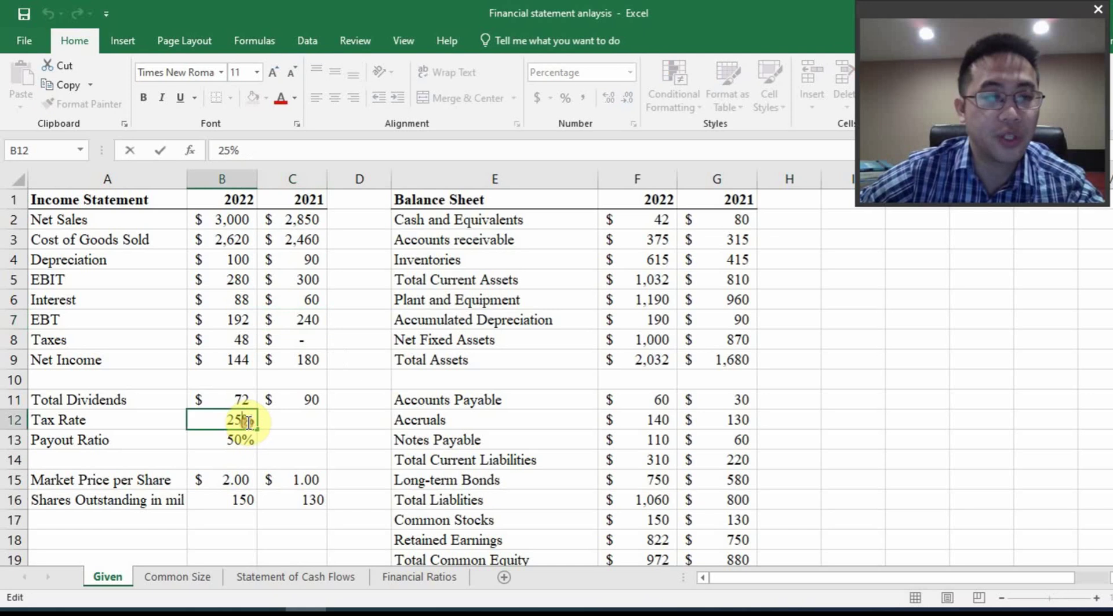
double_click(241, 339)
key("ctrl+Return")
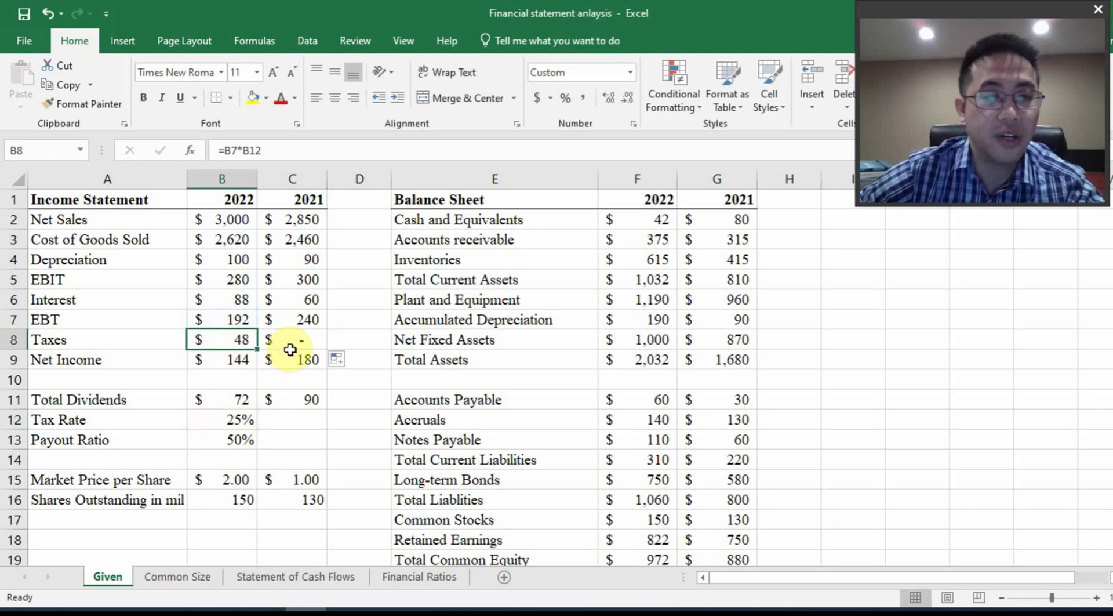
left_click(290, 341)
double_click(291, 341)
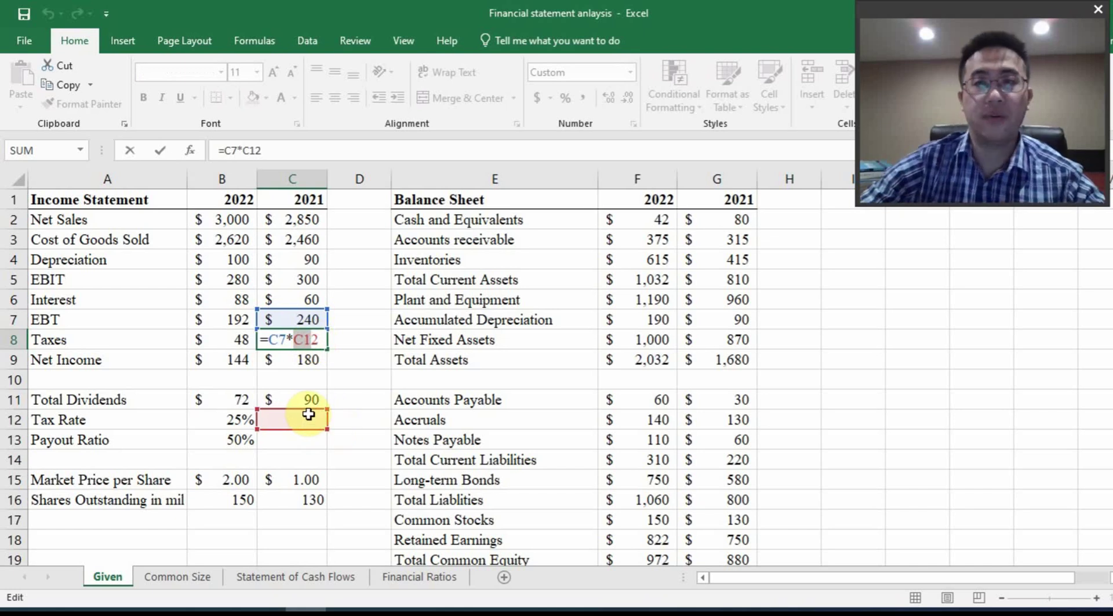
key("Return")
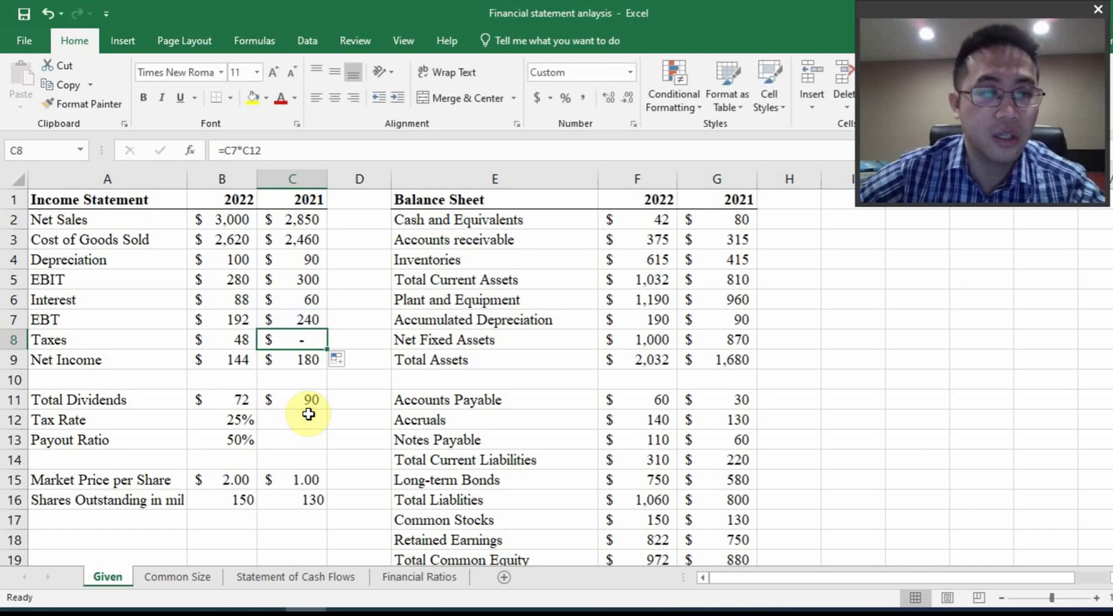
- Make the tax rate reference absolute in the 2022 Taxes formula, =B7*$B$12, and fill it across to 2021 in C8
left_click(246, 338)
double_click(246, 338)
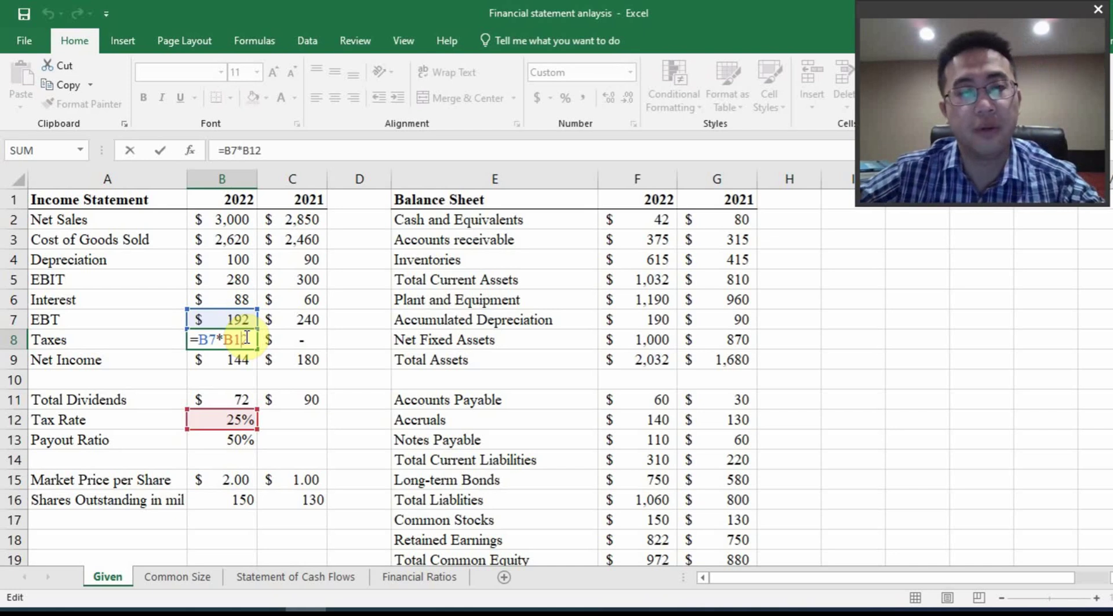
key("F4")
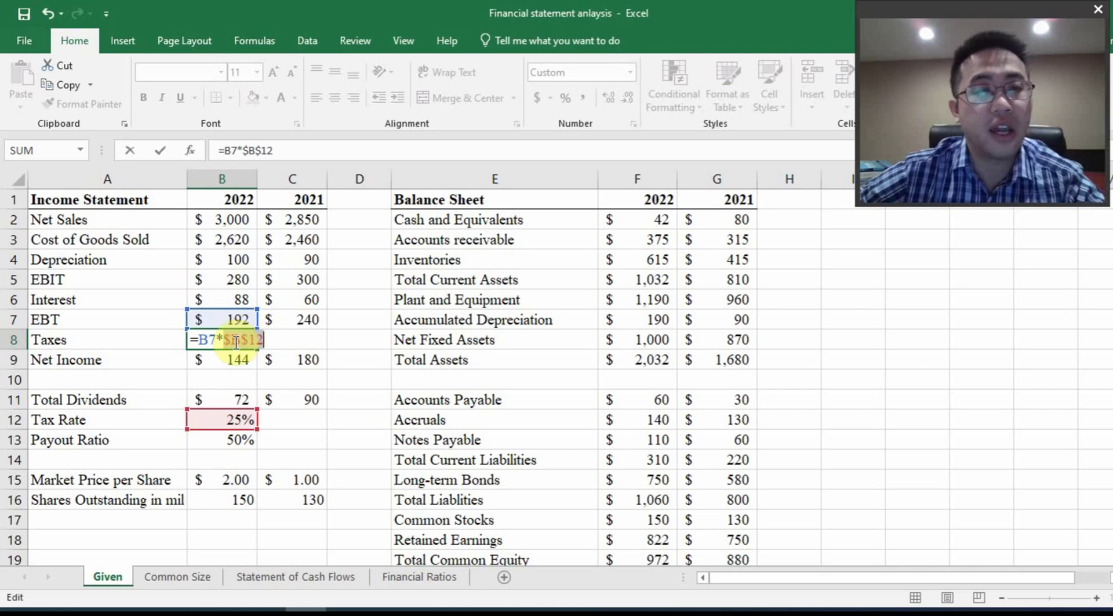
left_click(243, 341)
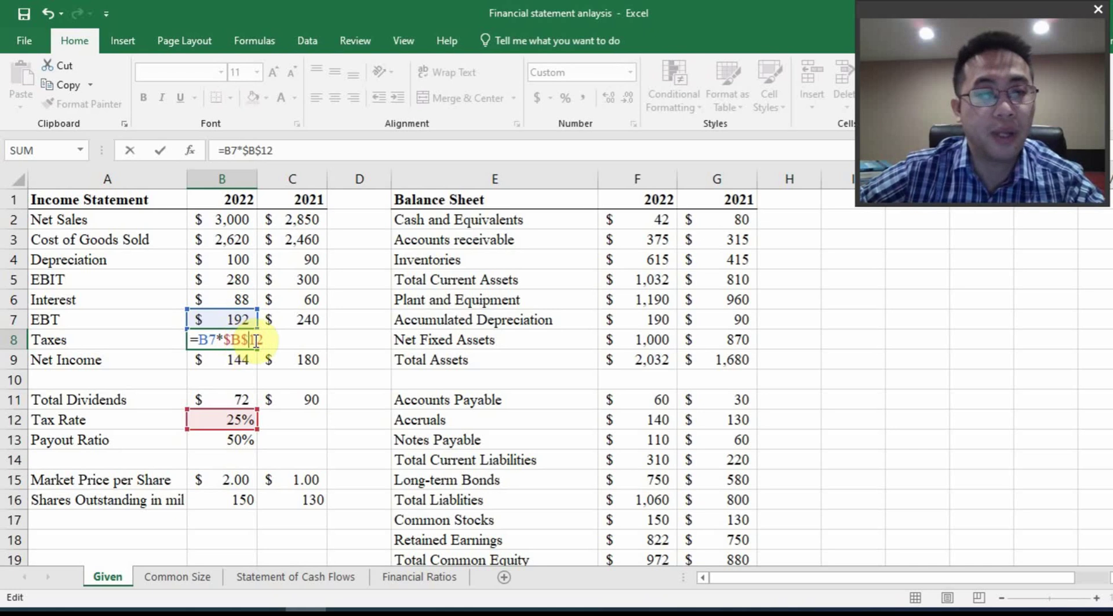
key("Return")
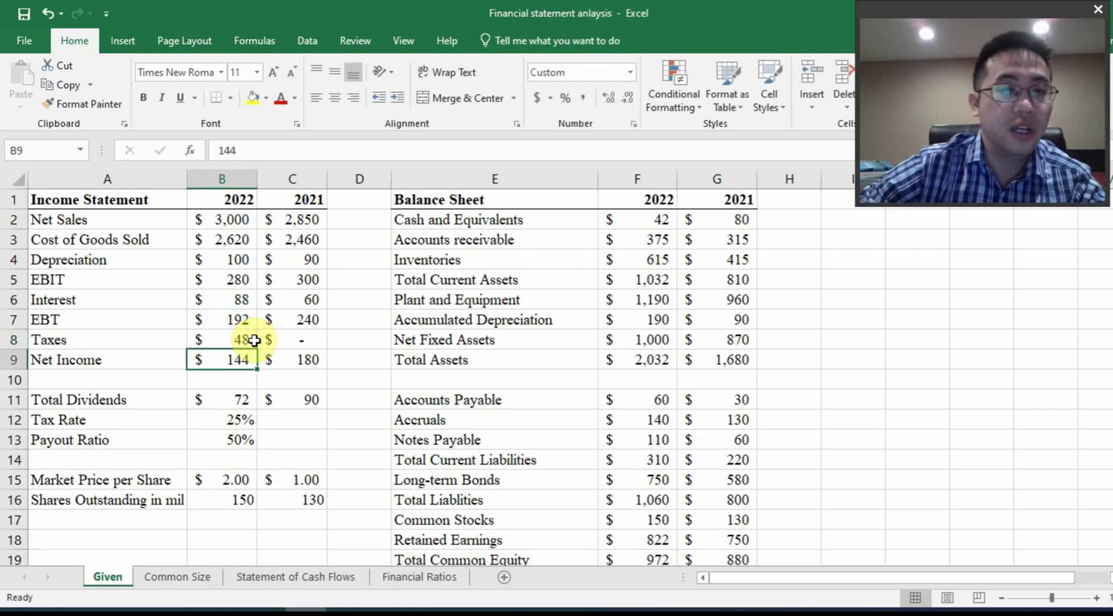
left_click(240, 334)
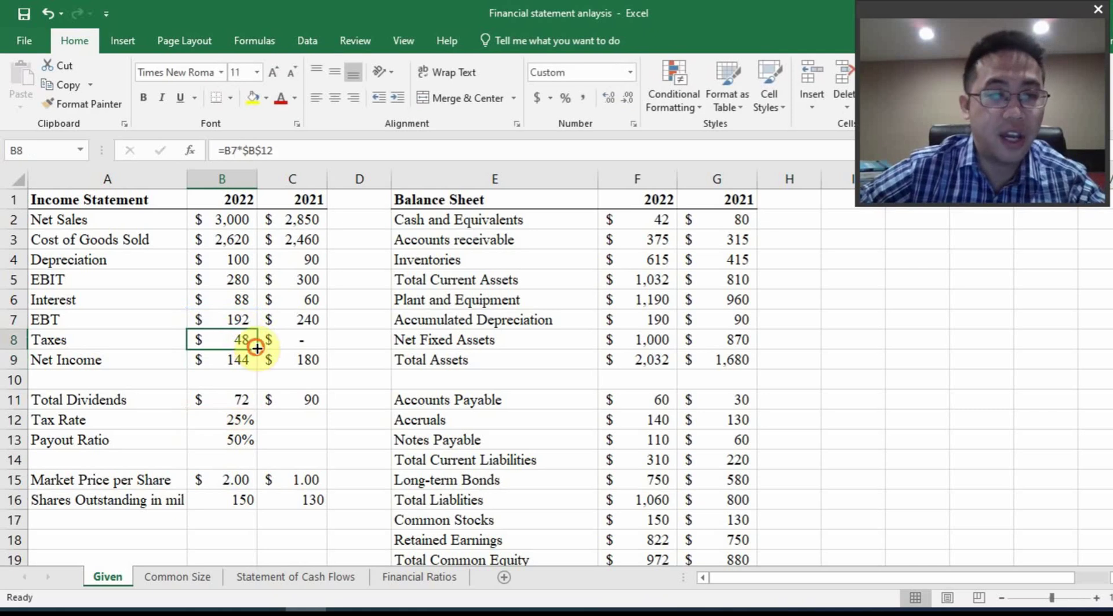
left_click_drag(268, 349, 302, 337)
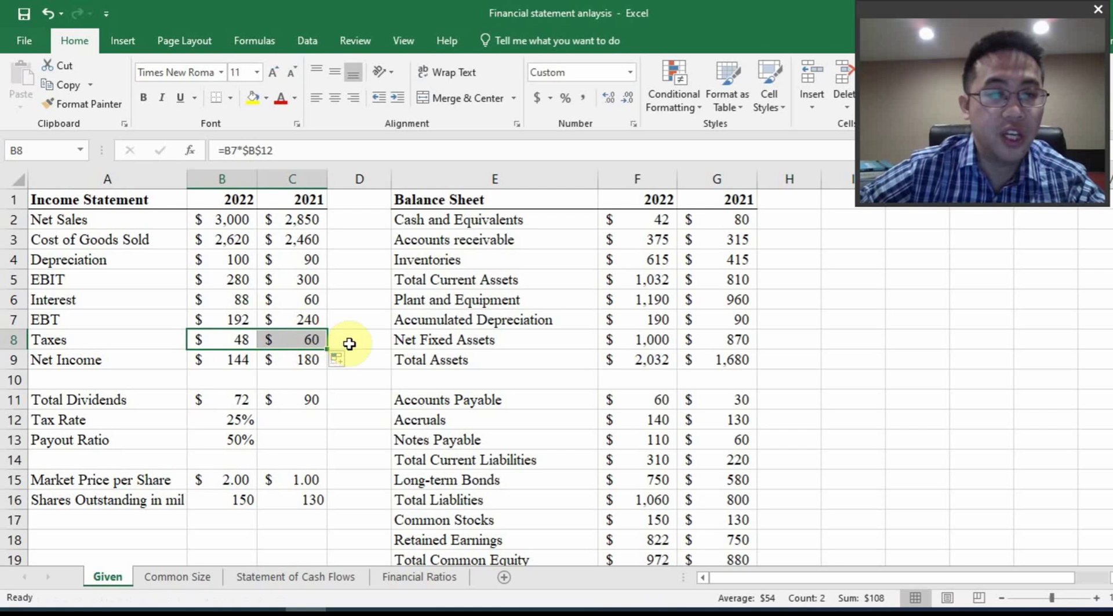
- Compare the cell references in the 2021 and 2022 Taxes formulas, refilling the formula across from B8 to C8
double_click(301, 335)
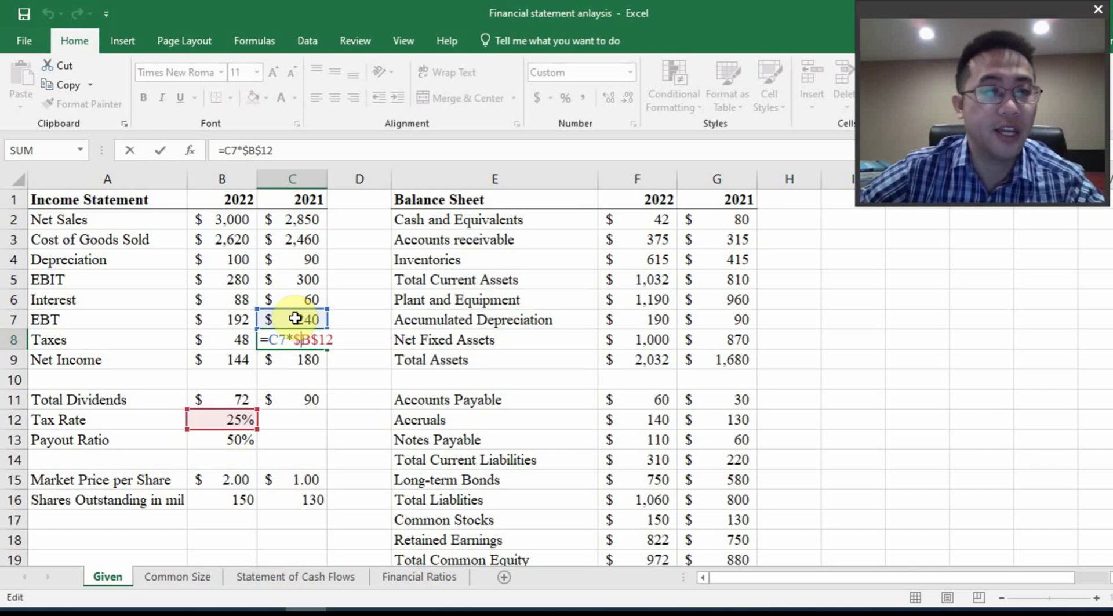
key("ctrl+Return")
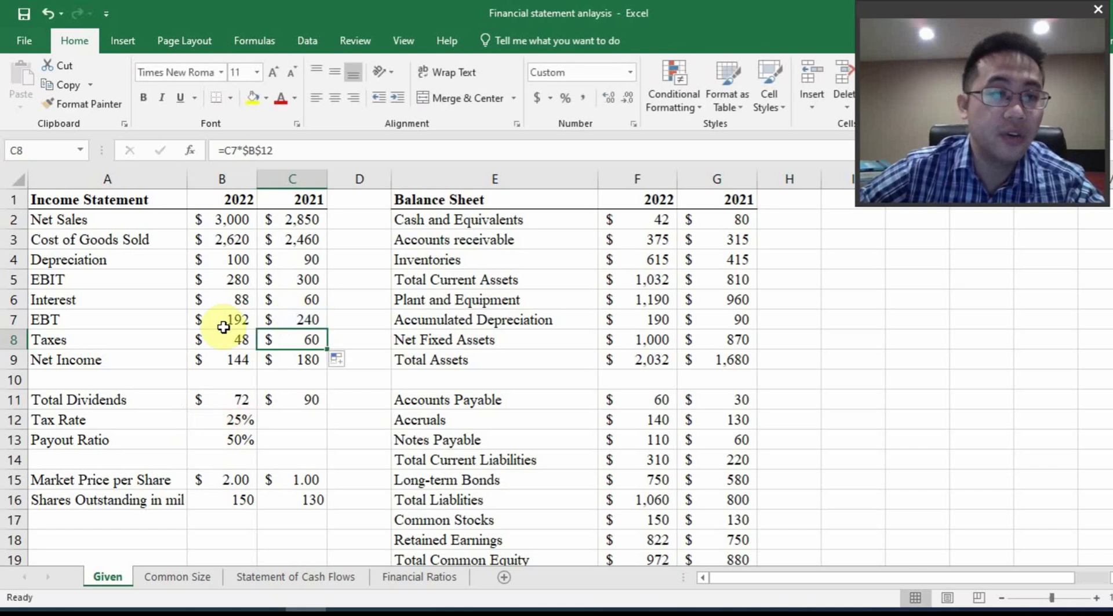
left_click(230, 338)
double_click(230, 338)
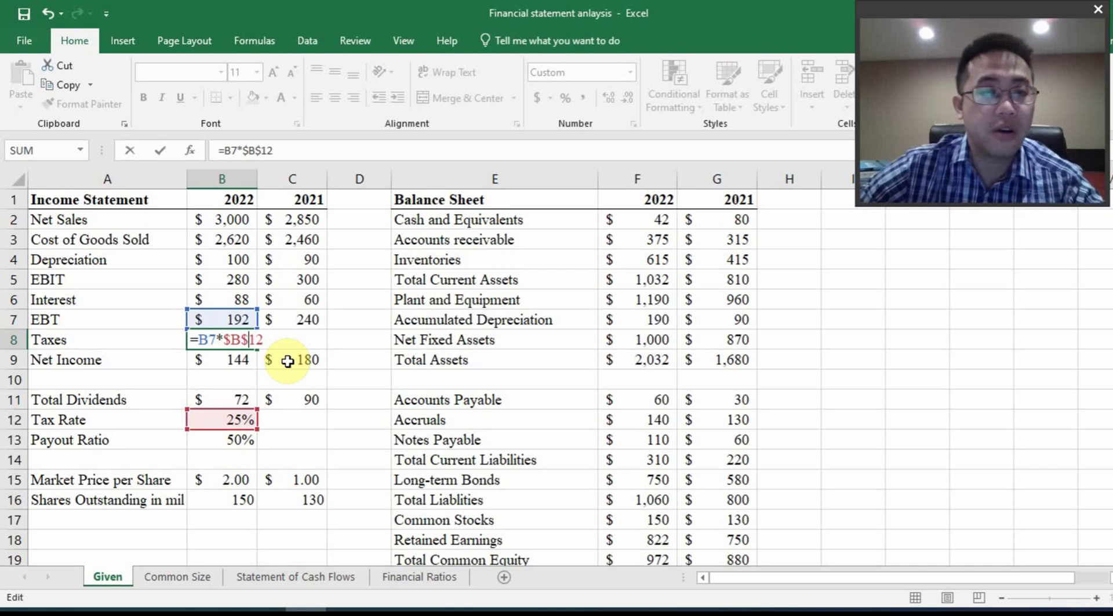
key("ctrl+Return")
left_click_drag(258, 350, 290, 360)
left_click(239, 341)
- Replace the 2022 Net Income figure in B9 with =B7-B8, EBT minus Taxes, and fill the formula across to 2021
left_click(221, 358)
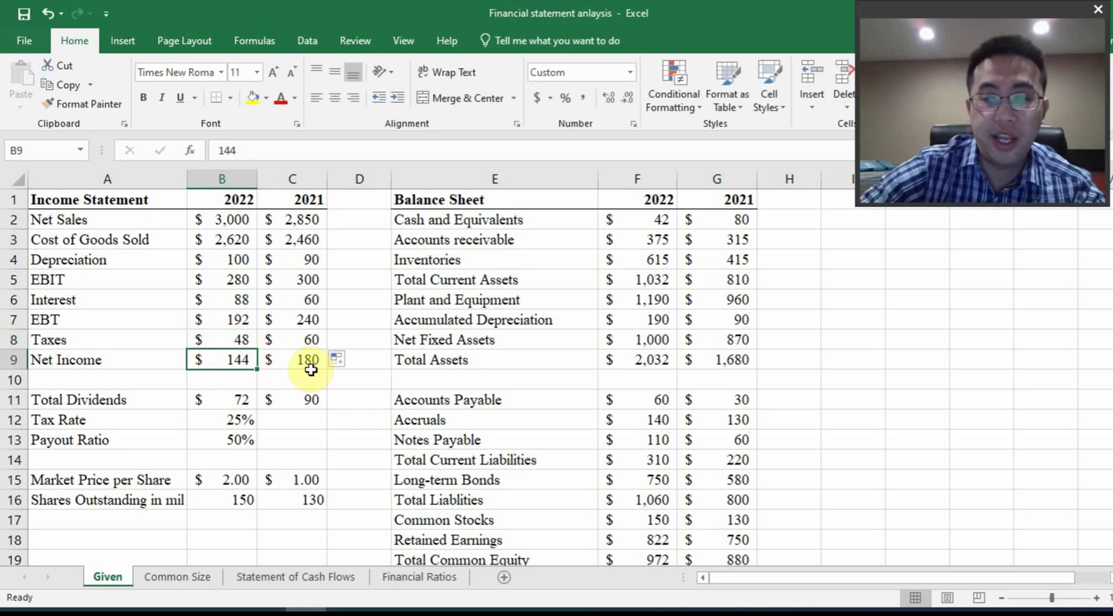
type("=")
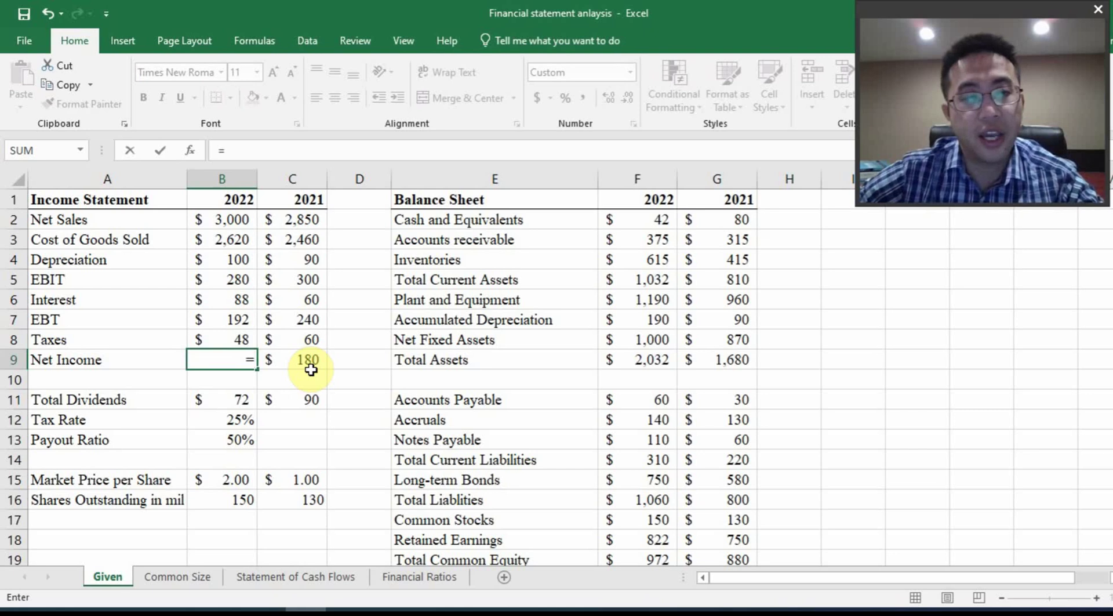
left_click(229, 319)
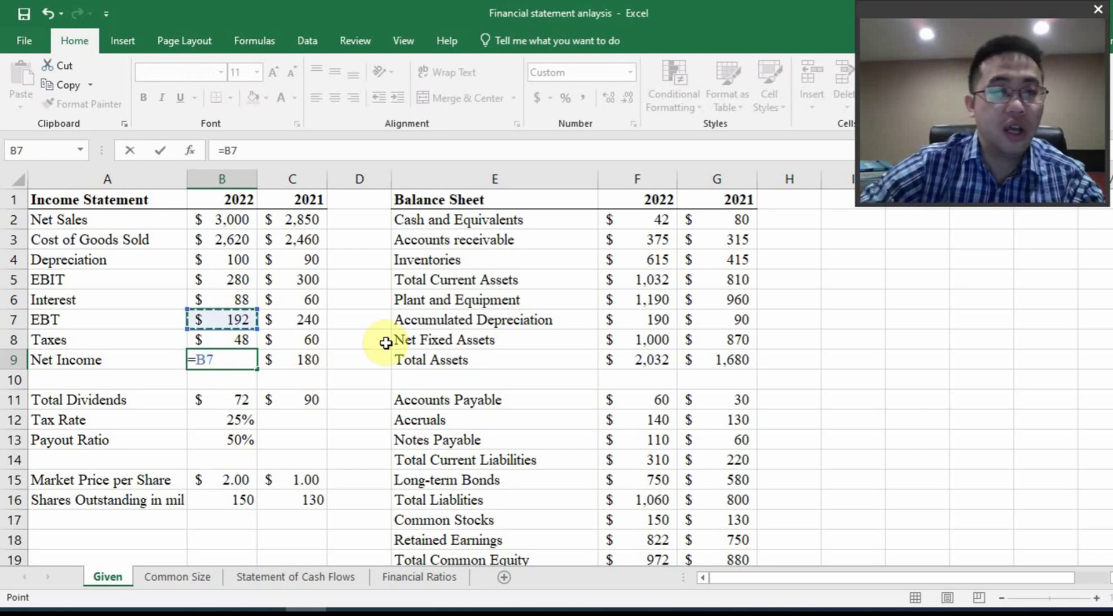
type("-")
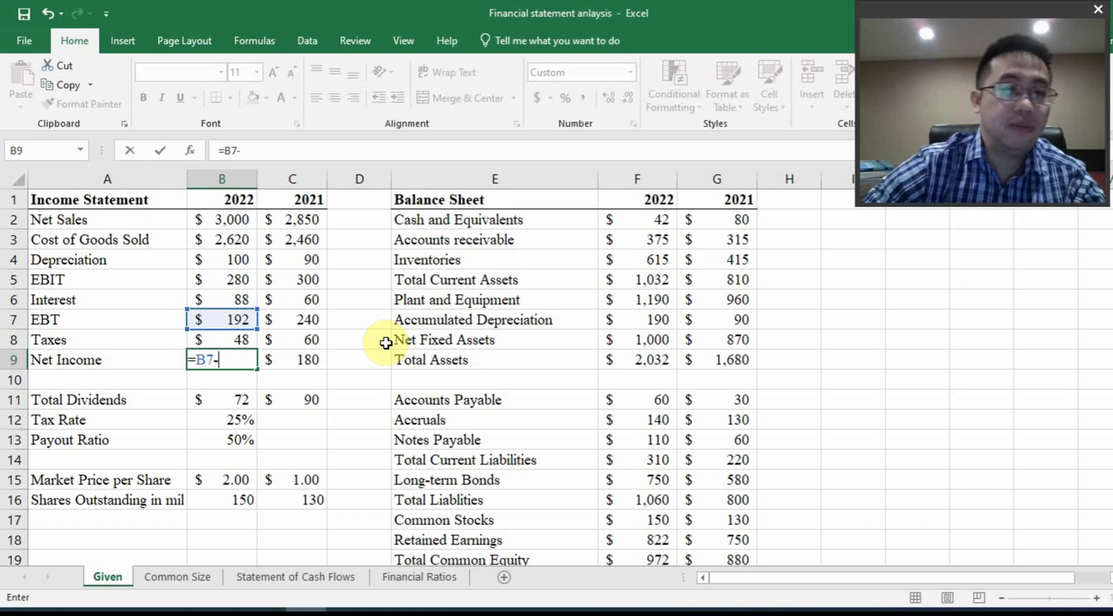
left_click(238, 338)
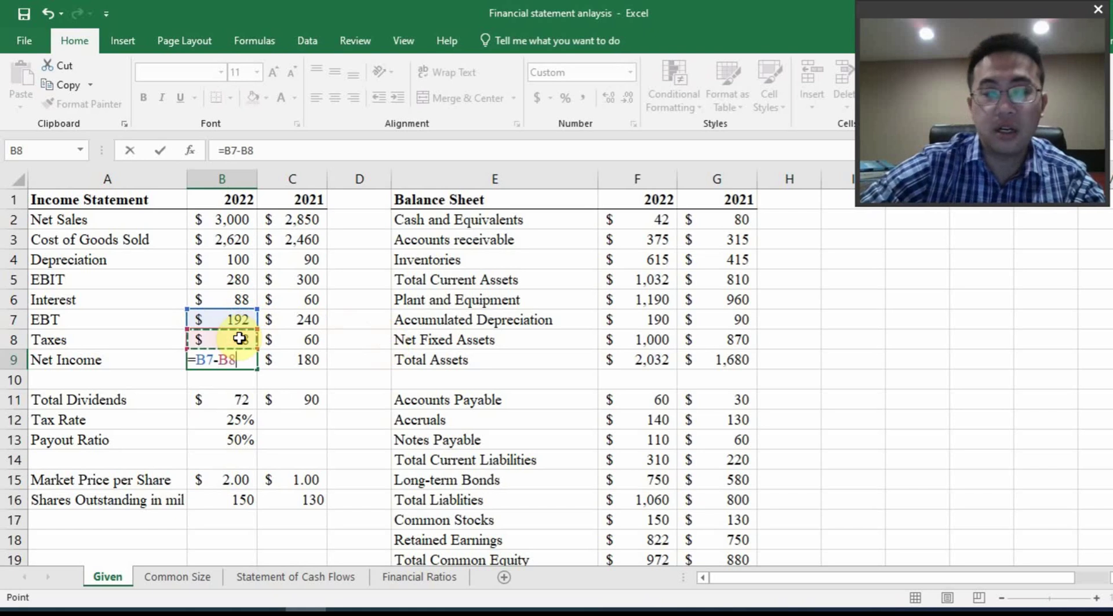
key("Return")
left_click(236, 357)
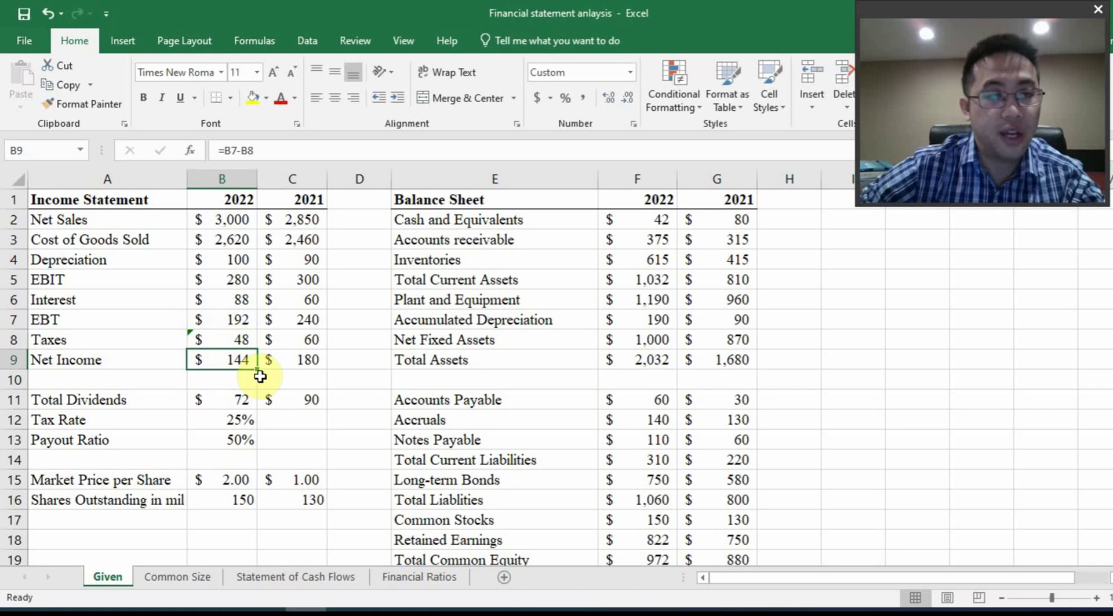
left_click_drag(260, 373, 325, 378)
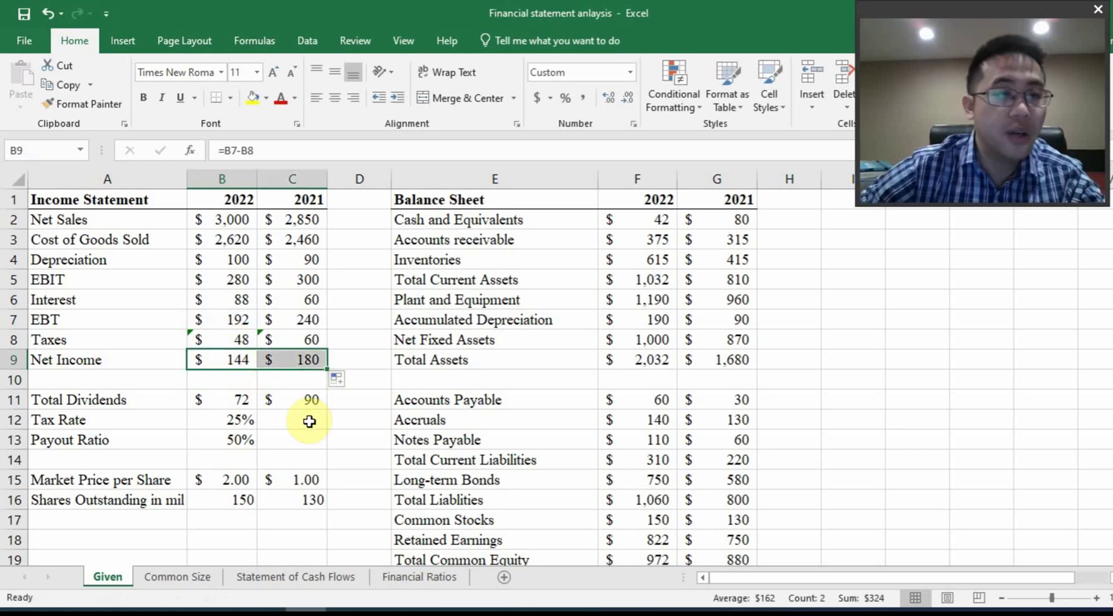
- Replace the 2022 Total Dividends figure in B11 with =B9*$B$13, multiplying Net Income by an absolute reference to the payout ratio
left_click(254, 440)
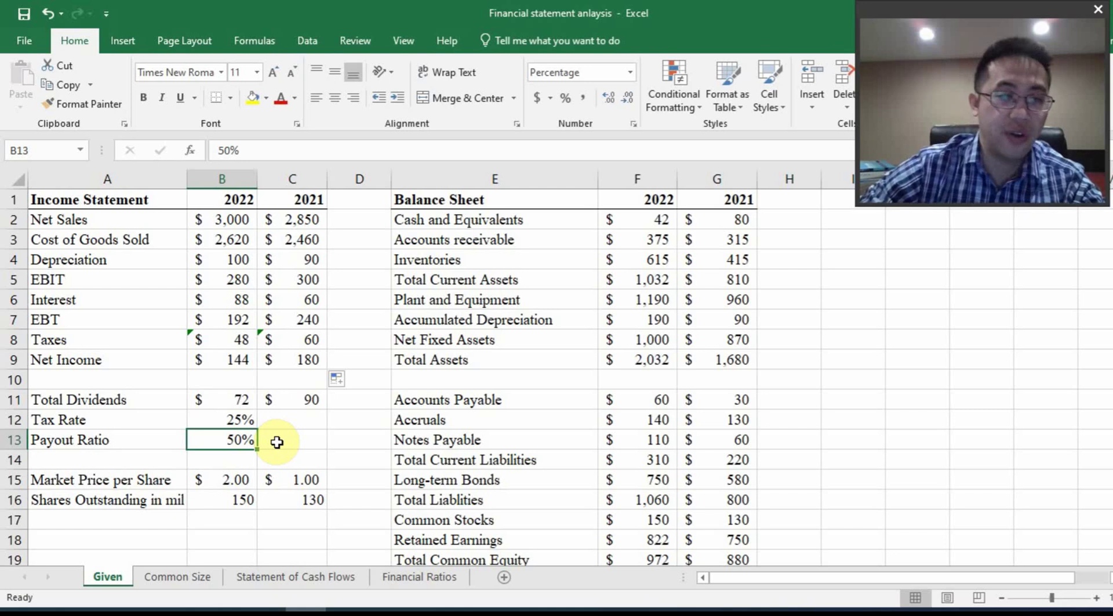
left_click(233, 397)
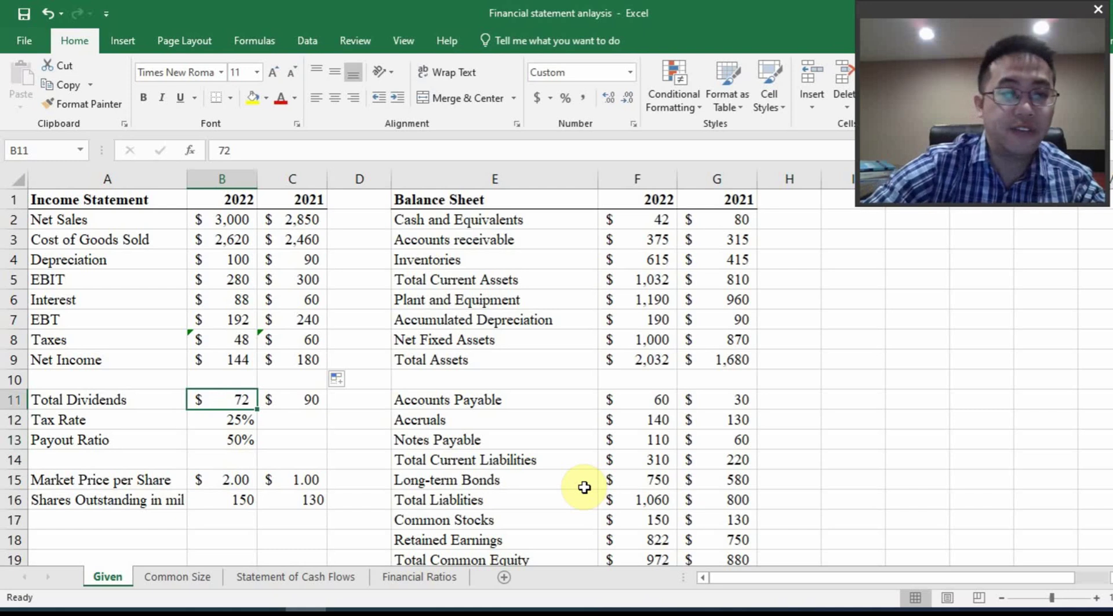
type("=")
left_click(239, 356)
type("*")
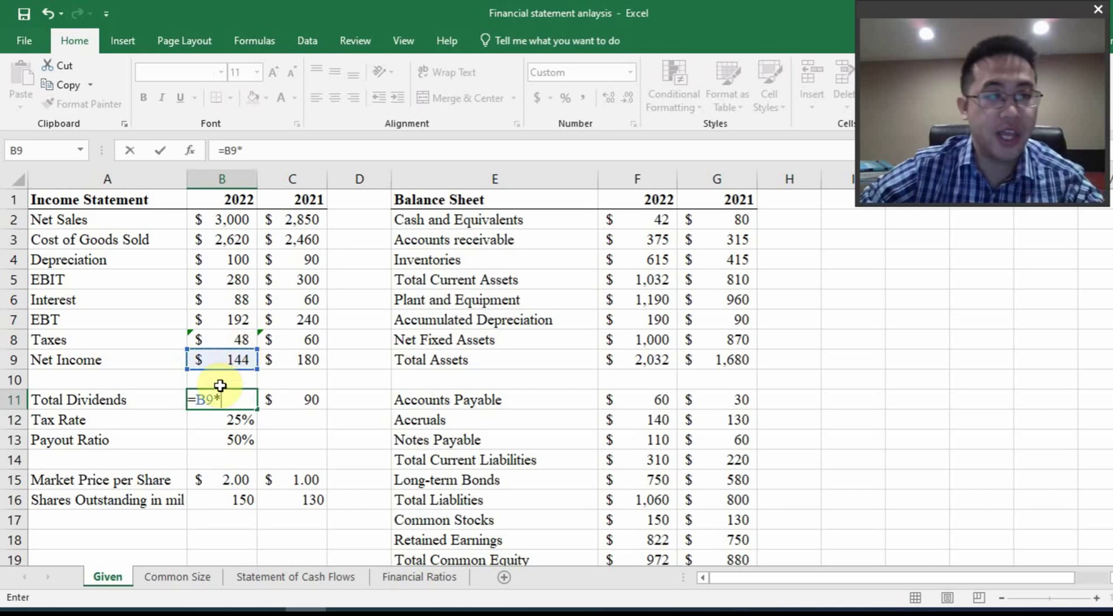
left_click(232, 441)
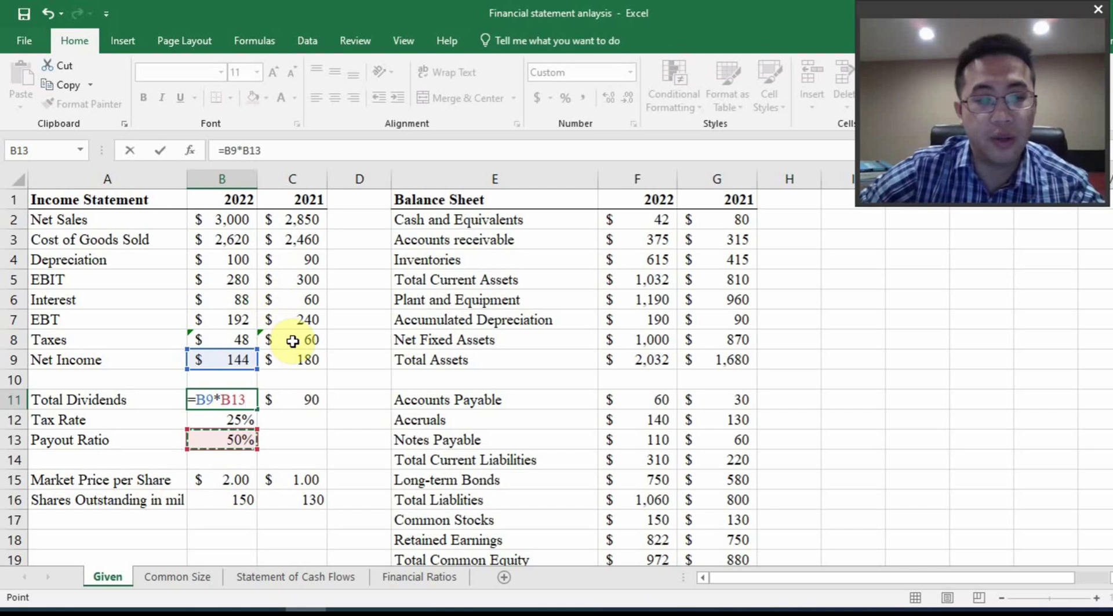
key("F4")
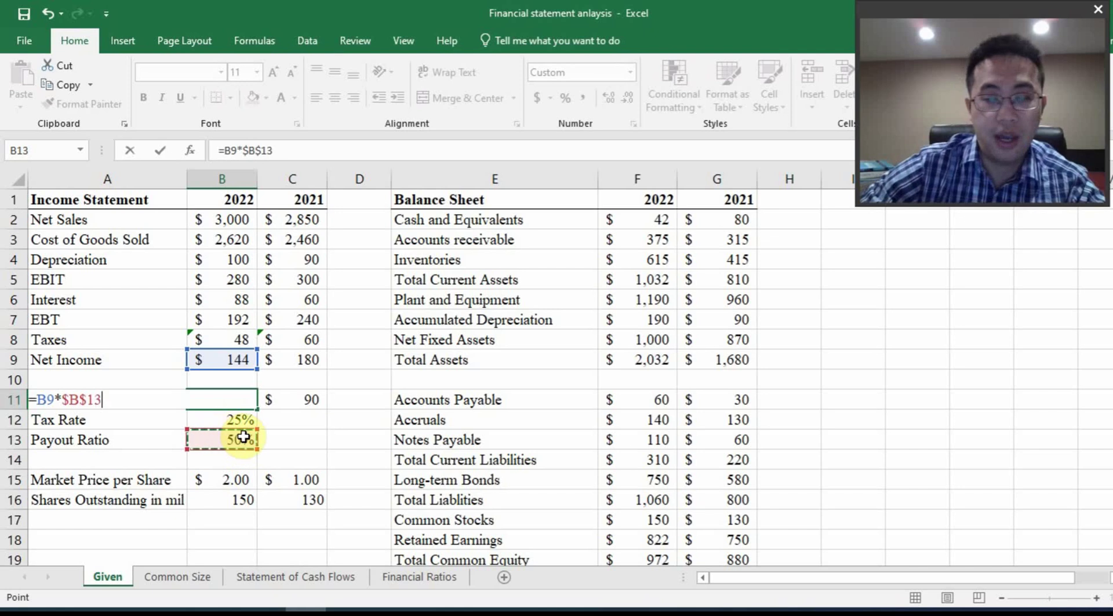
key("Return")
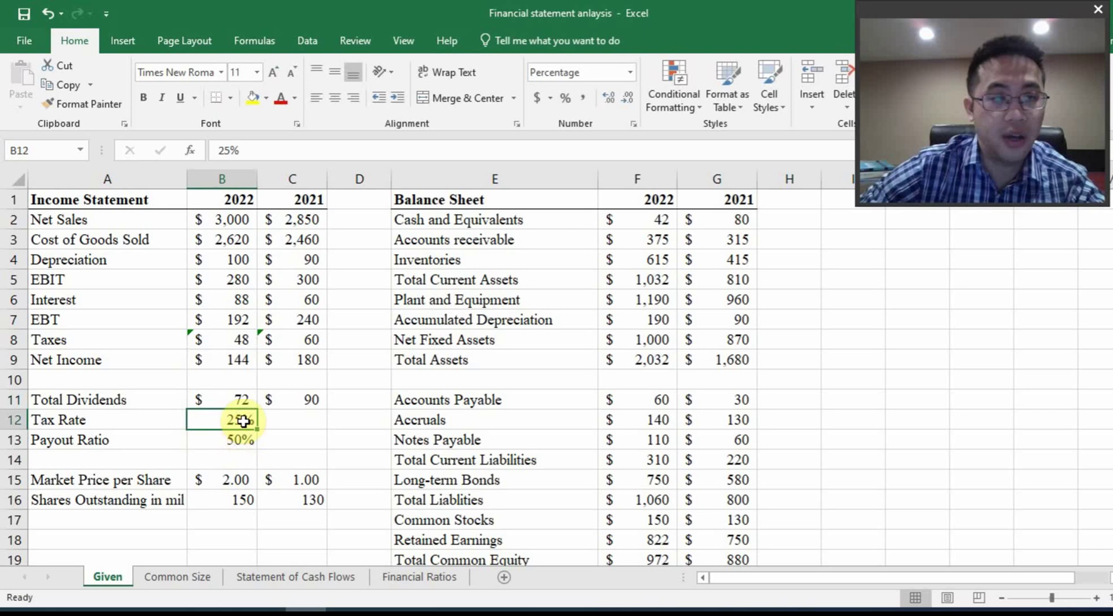
- Fill the 2022 Total Dividends formula across to 2021 in C11 and check the cells it refers to
left_click(241, 400)
left_click_drag(257, 408, 308, 406)
double_click(308, 400)
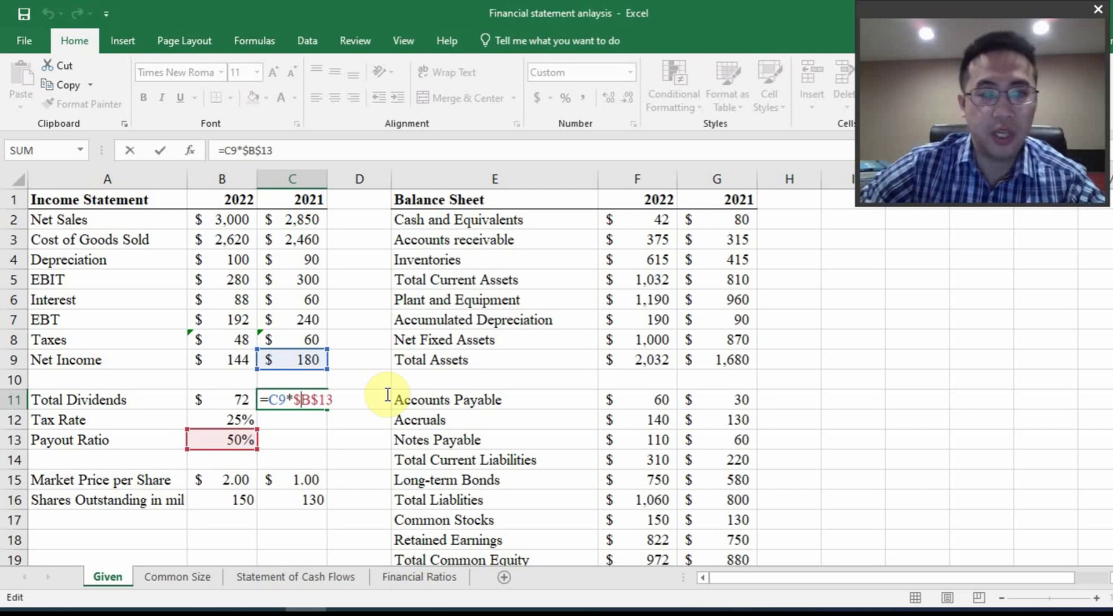
key("Escape")
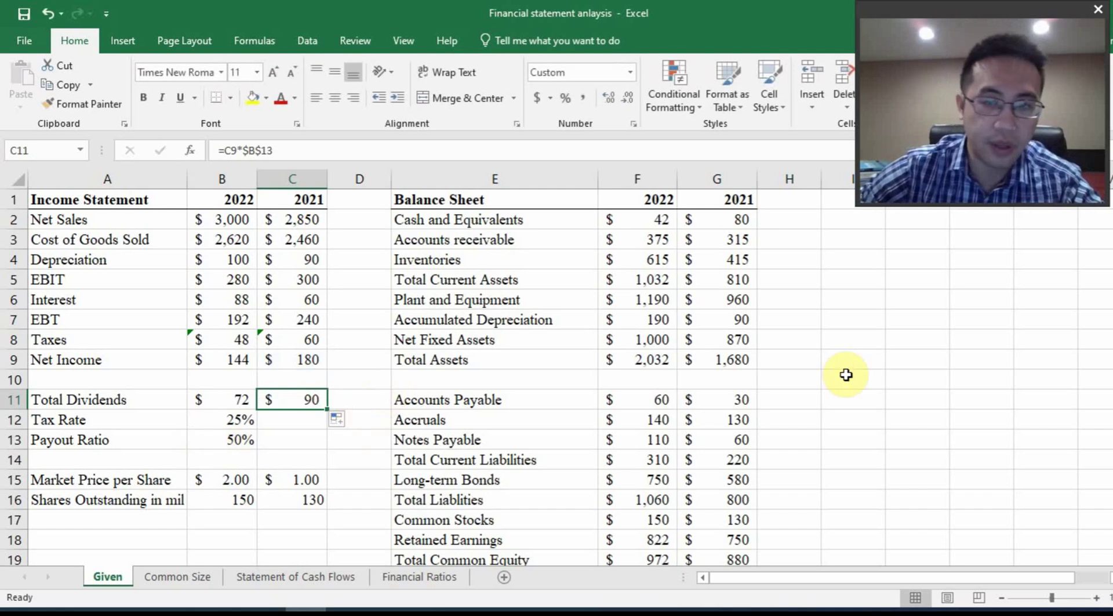
- Enter the note "control+`" in the empty cell J8 beside the balance sheet
left_click(892, 338)
type("control")
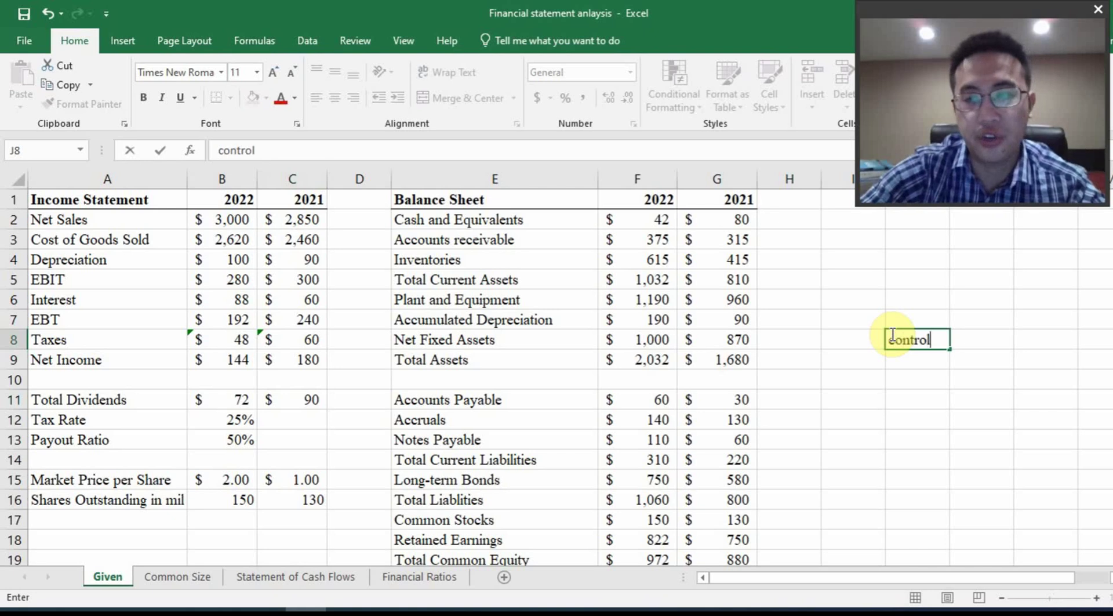
type("+")
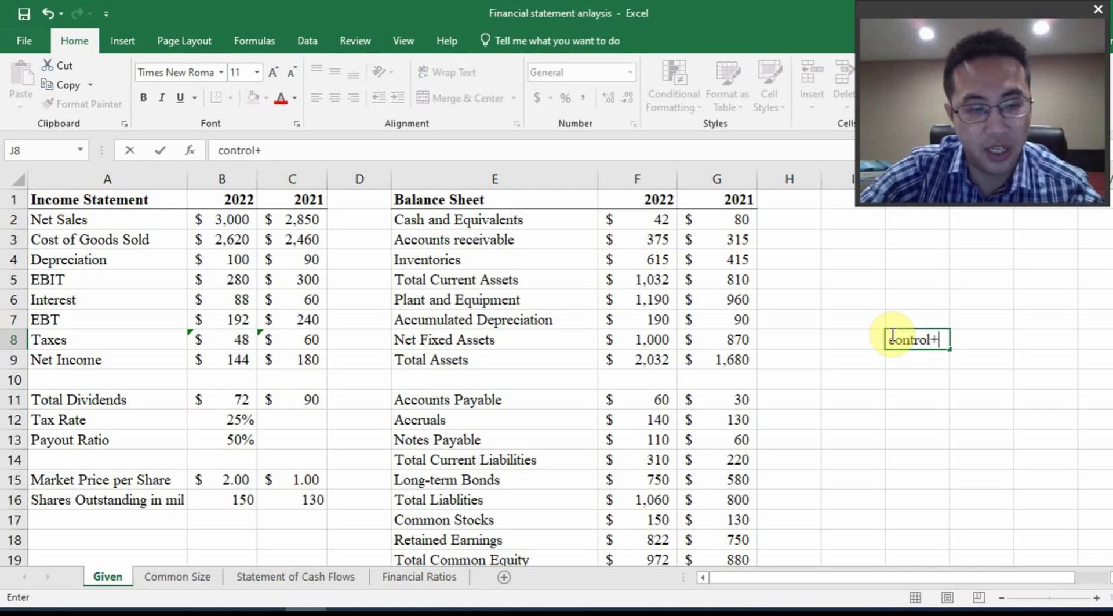
type("`")
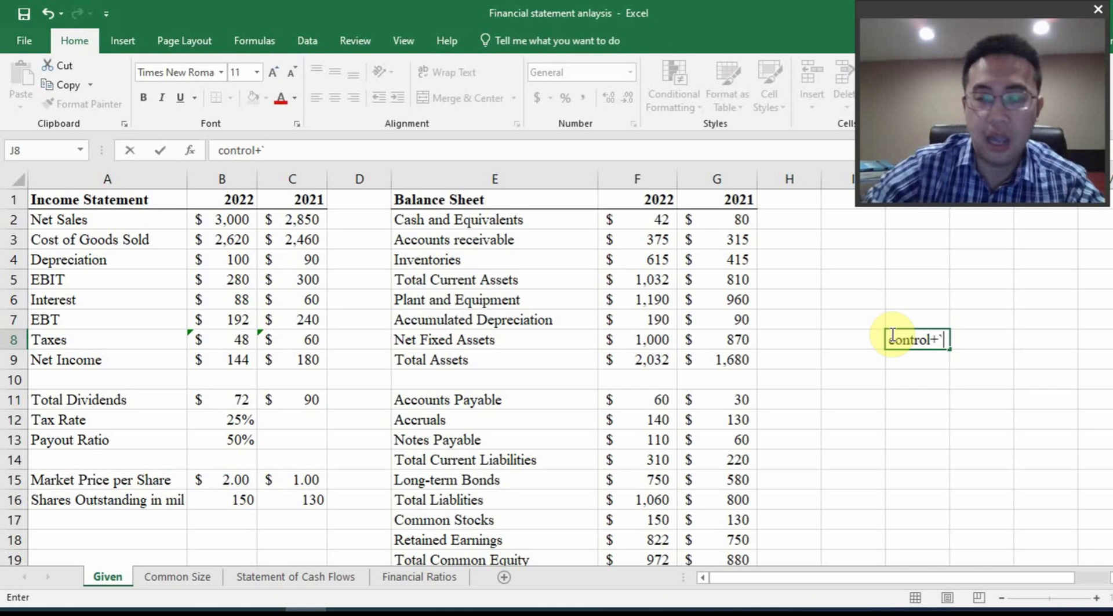
key("Return")
- Show formulas instead of values on the sheet and review the income statement formulas from EBIT to EBT
key("ctrl+grave")
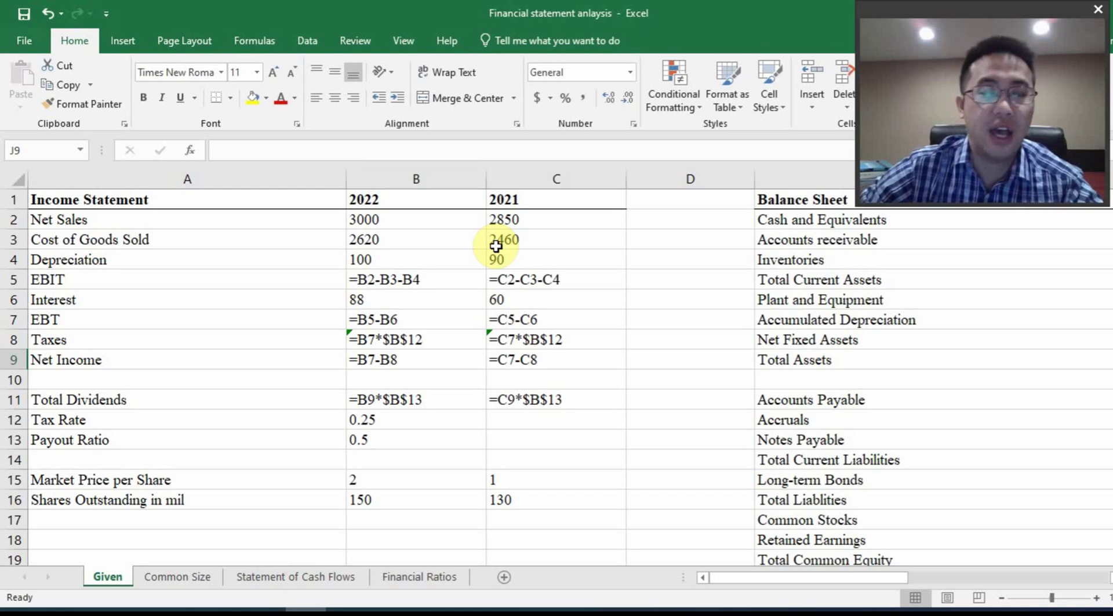
left_click_drag(400, 277, 497, 316)
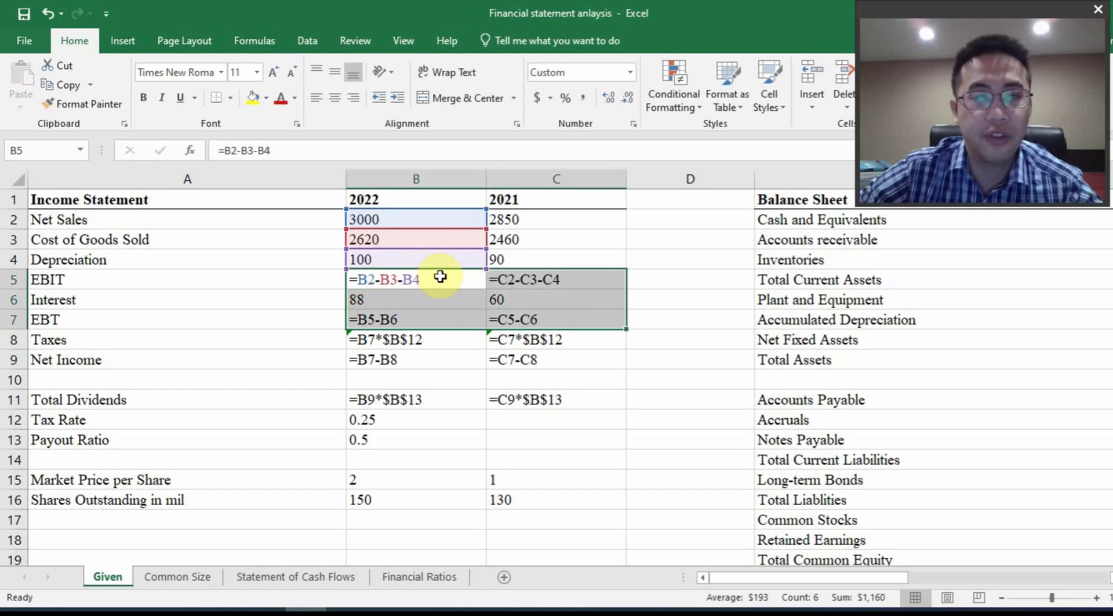
left_click(554, 302)
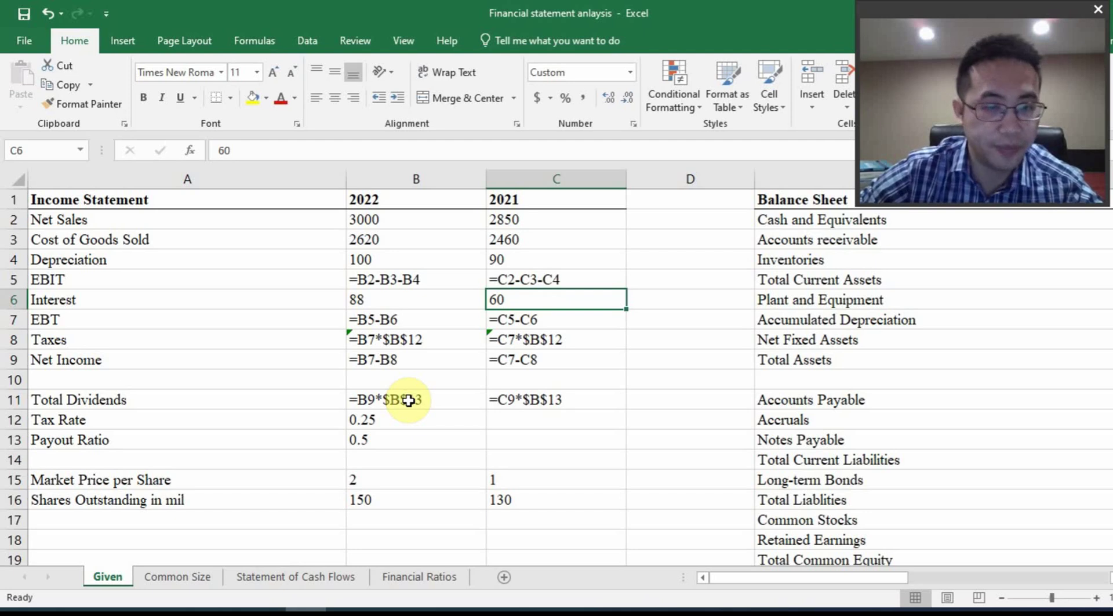
- Switch the sheet back from formulas to values and delete the "control+`" note in J8
key("ctrl+grave")
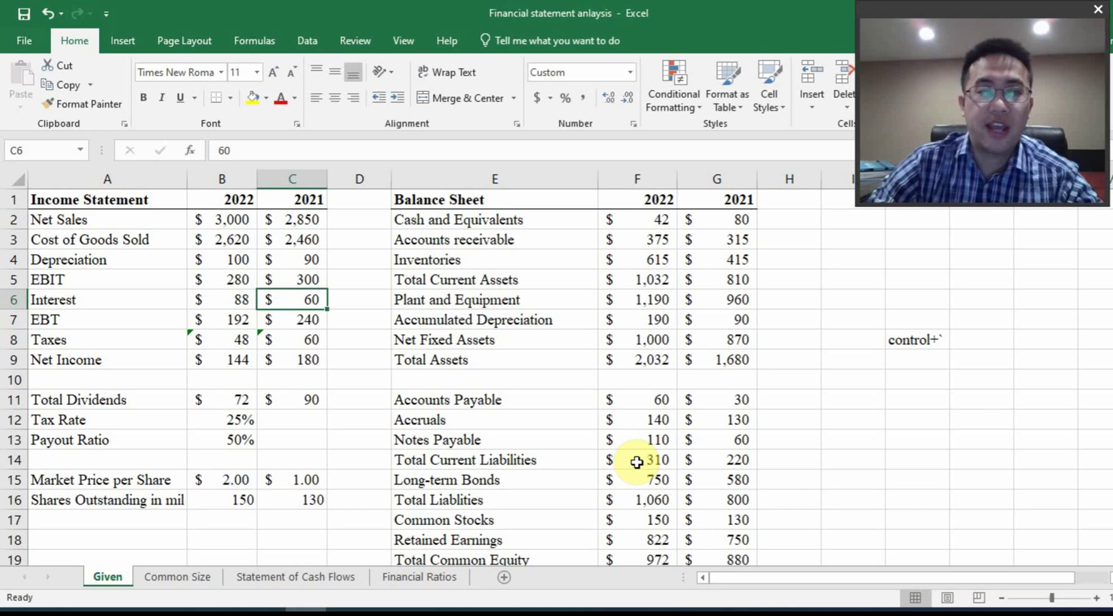
left_click(930, 341)
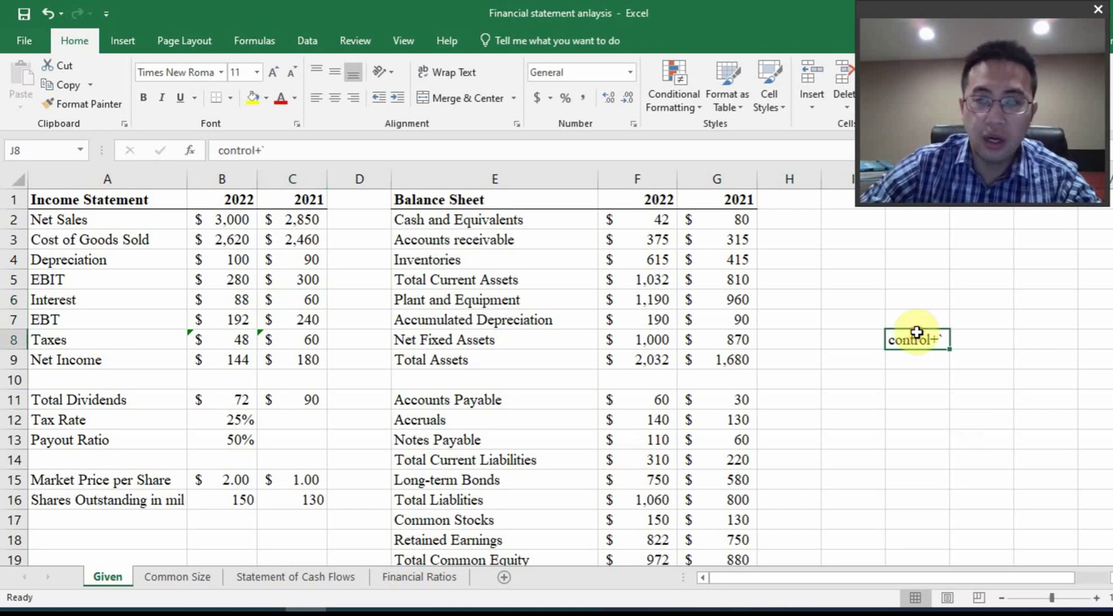
key("Delete")
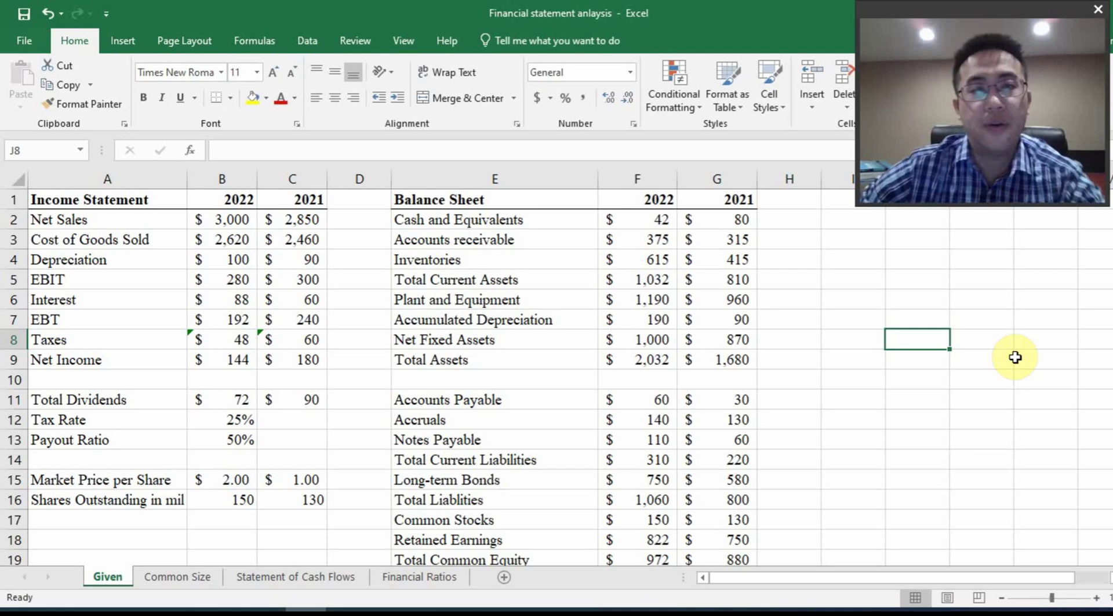
- Replace the 2022 Total Current Assets figure in F5 with =SUM(F2:F4), adding Cash and Equivalents, Accounts receivable and Inventories
mouse_move(416, 202)
left_mouse_down()
mouse_move(735, 449)
mouse_move(745, 537)
left_mouse_up()
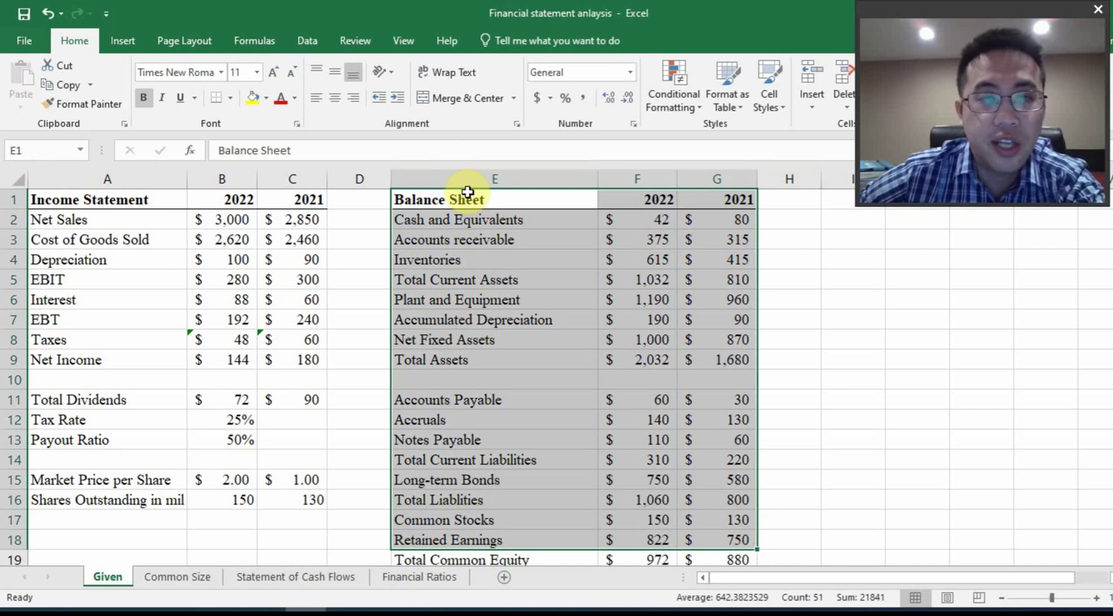
left_click(484, 218)
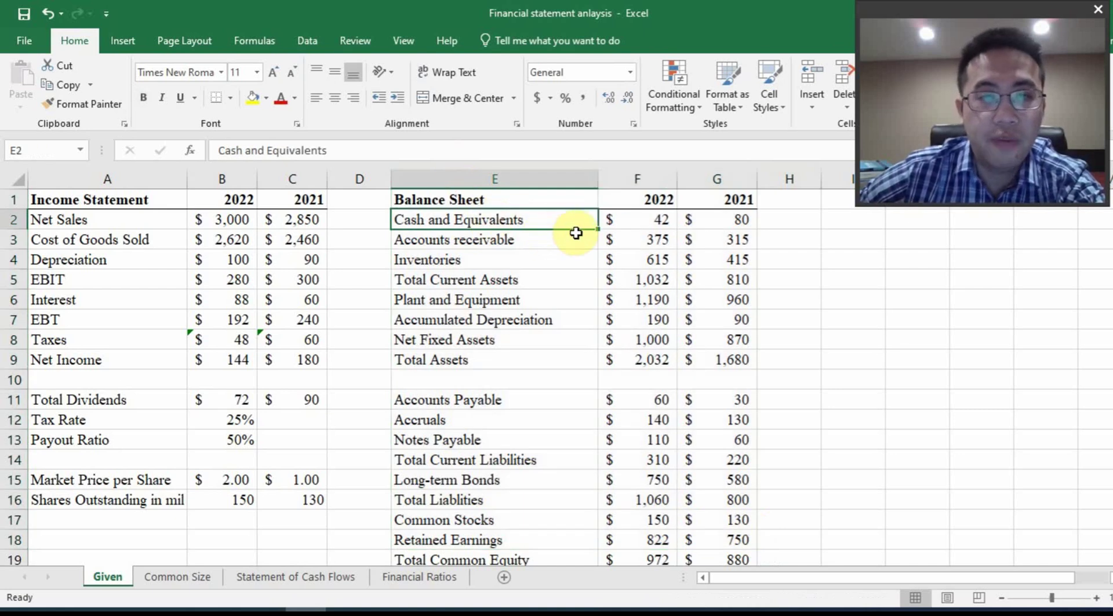
left_click(534, 248)
left_click(538, 262)
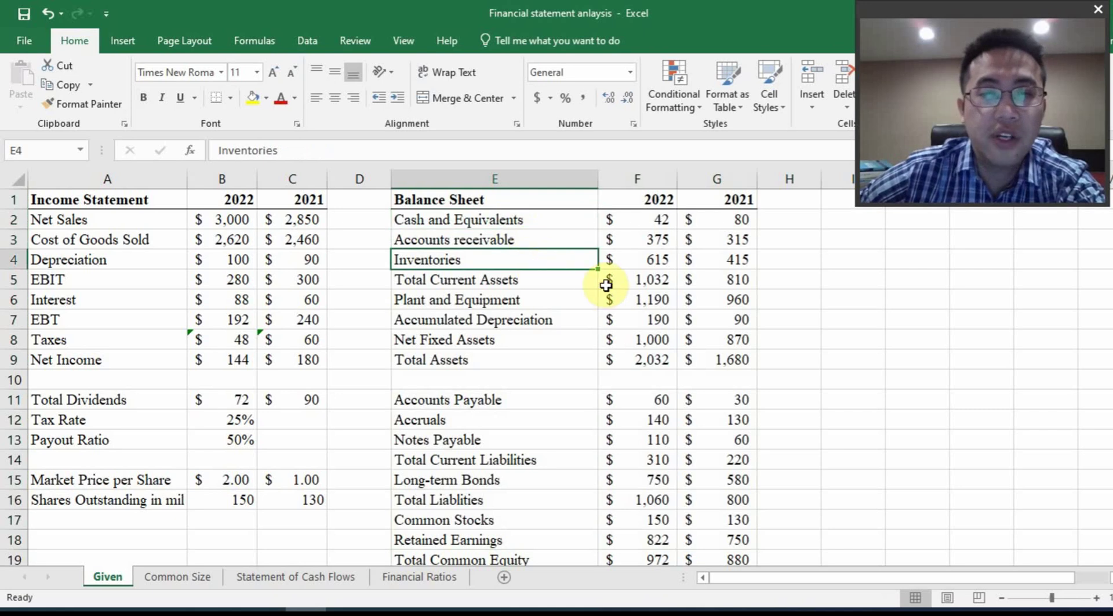
left_click_drag(496, 281, 695, 280)
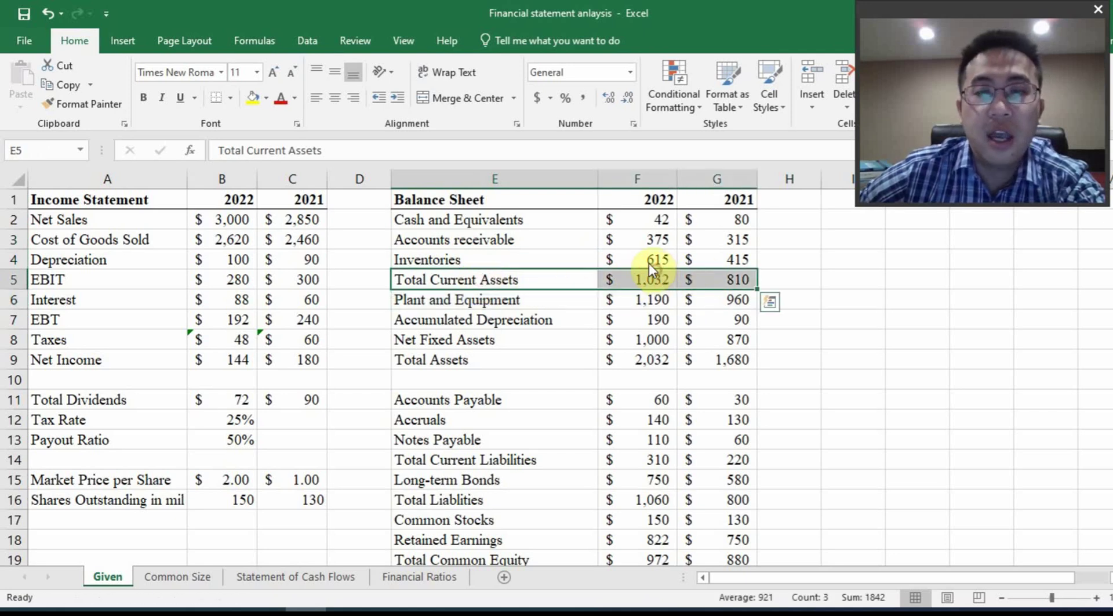
left_click(661, 278)
type("=su")
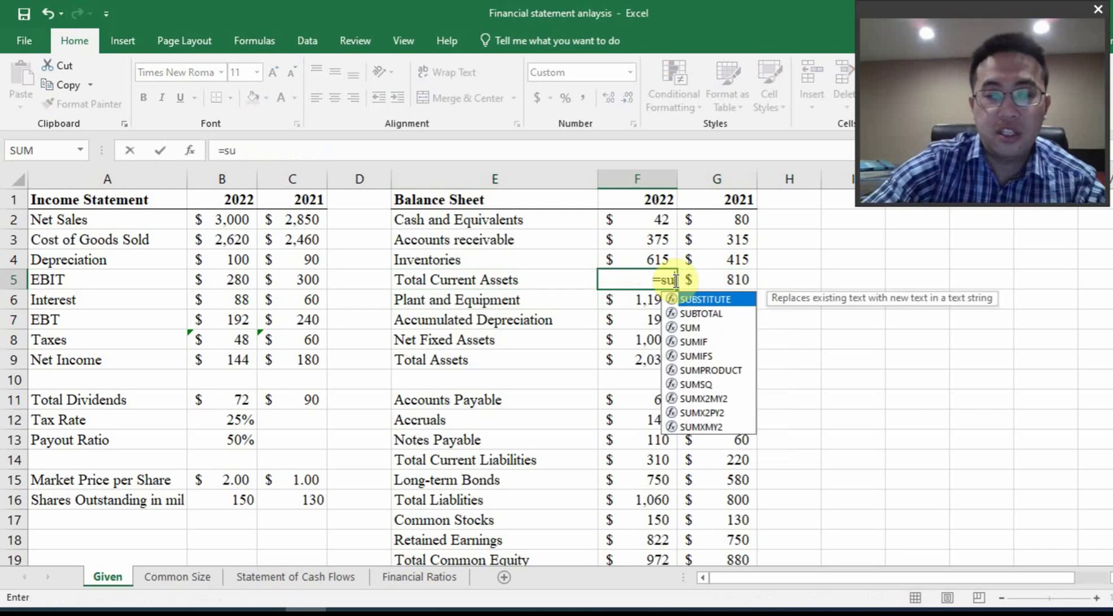
type("m(")
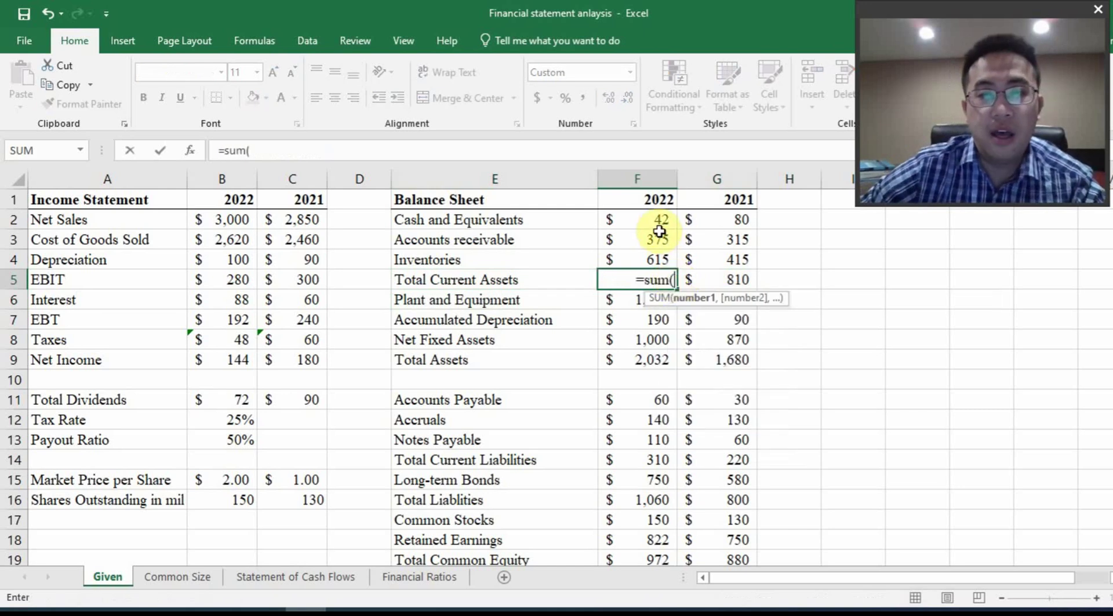
left_click_drag(659, 223, 666, 266)
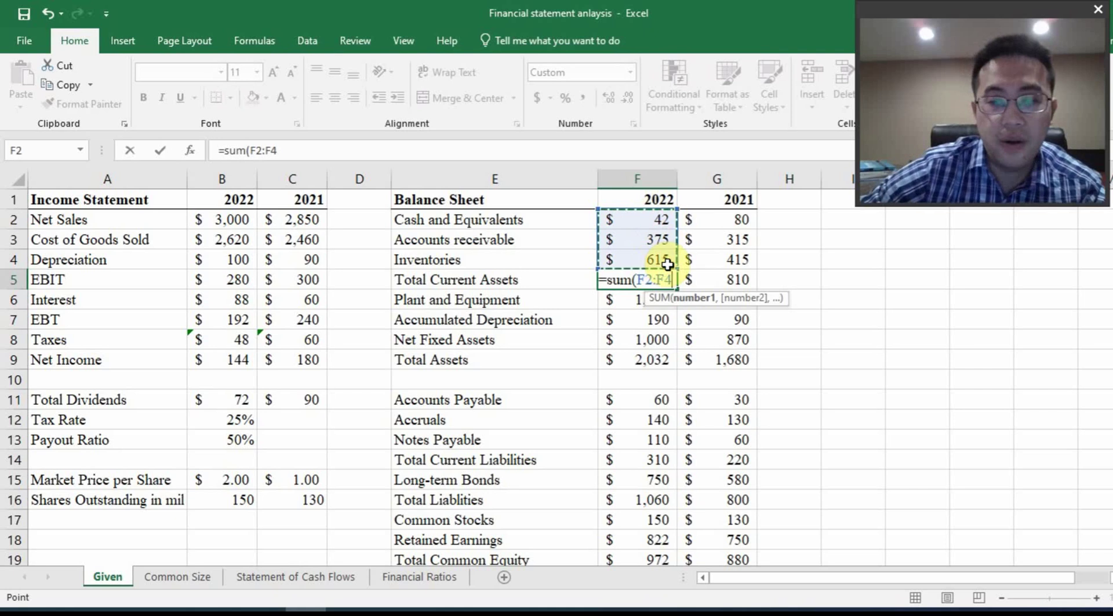
type(")")
key("Return")
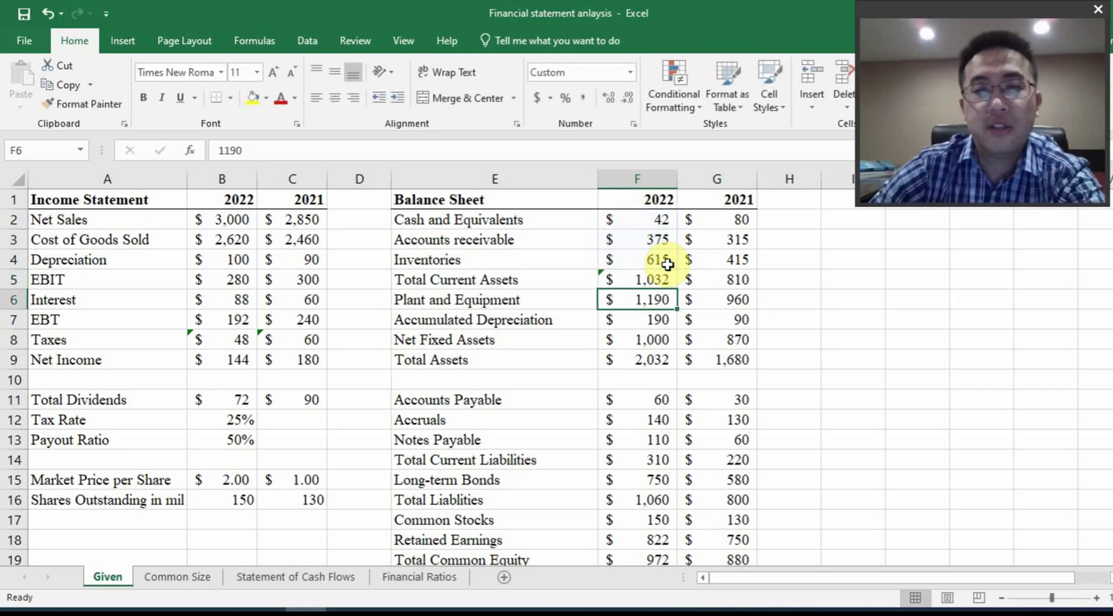
- Fill the 2022 Total Current Assets formula across to 2021 in G5 and check the cells it refers to
left_click(664, 280)
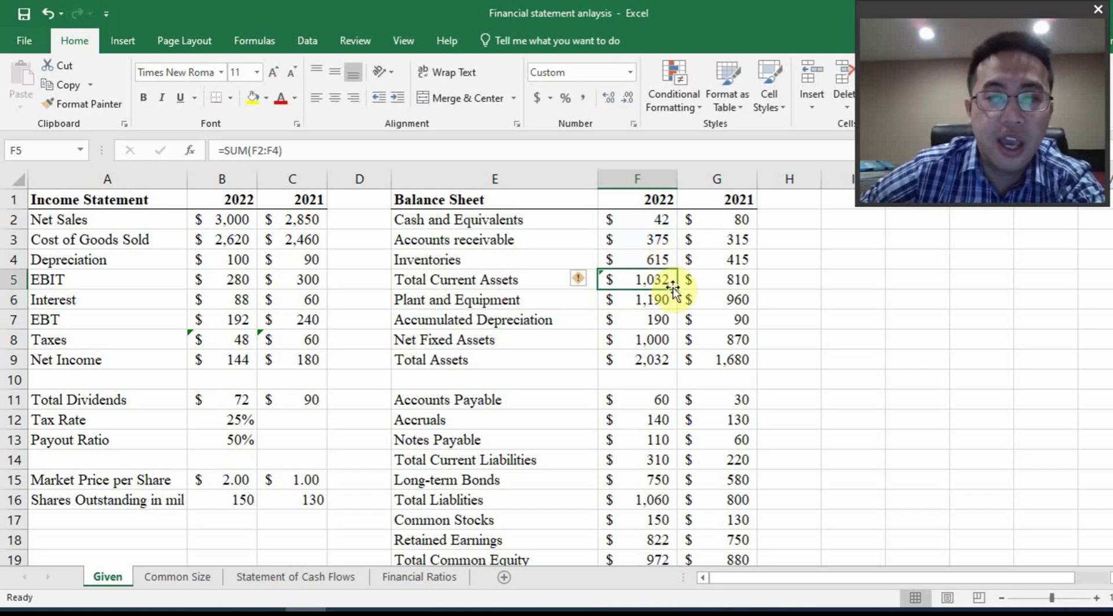
left_click_drag(676, 289, 738, 284)
double_click(733, 279)
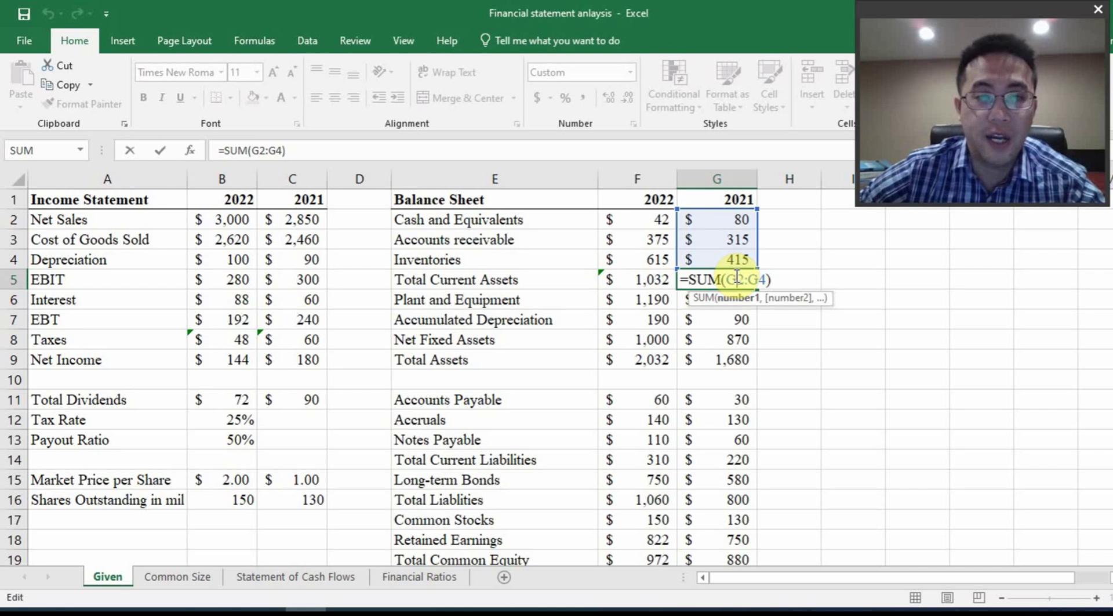
key("Escape")
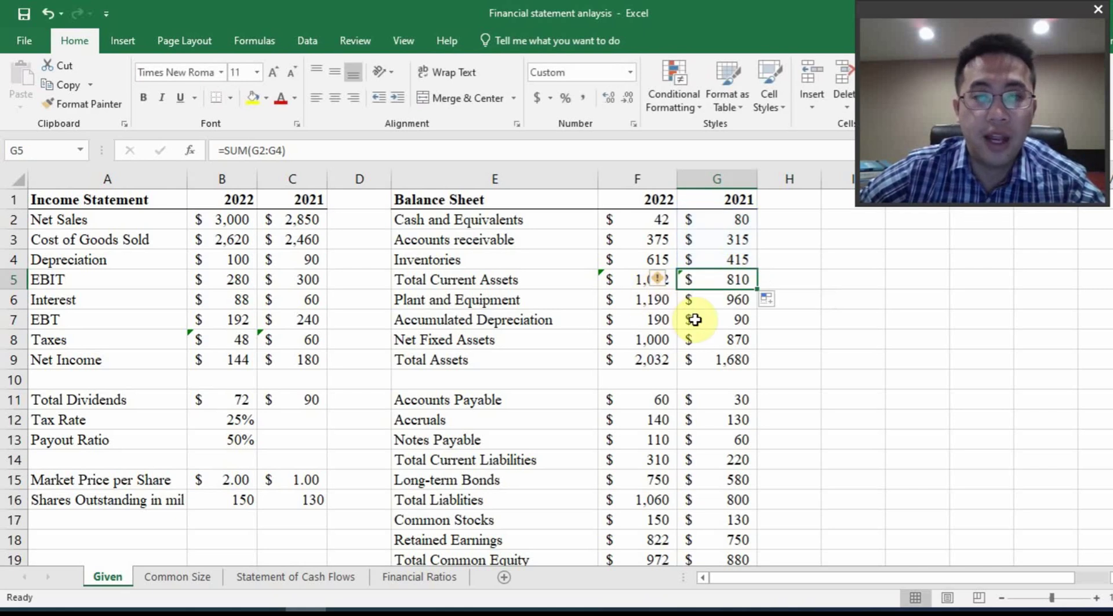
- Replace the 2022 Accumulated Depreciation figure in F7 with =G7+B4, adding 2022 Depreciation to the 2021 accumulated balance
left_click(667, 300)
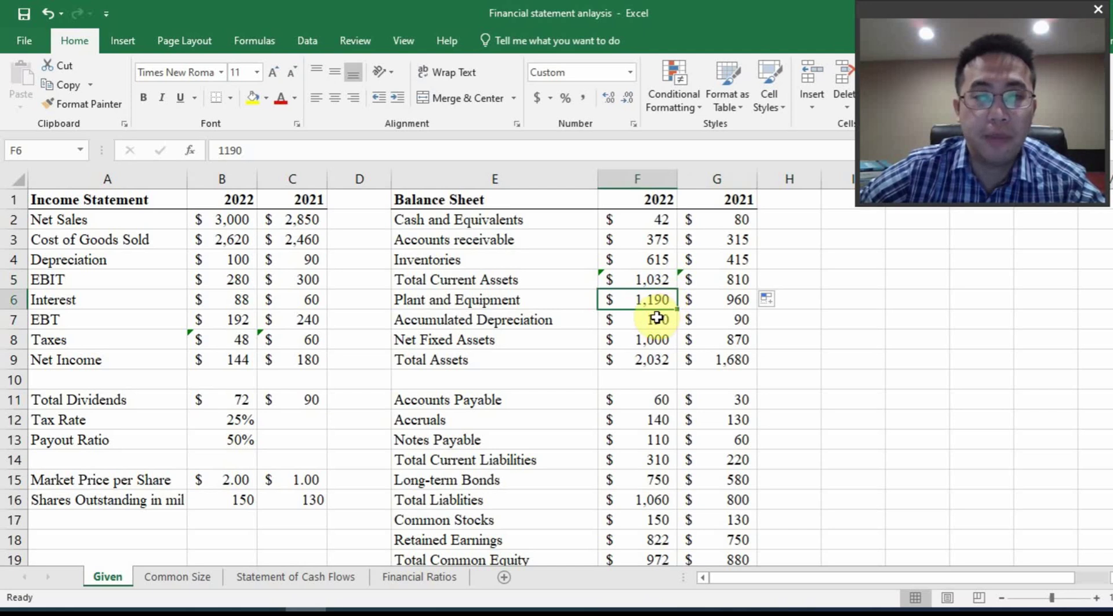
left_click(657, 318)
type("=")
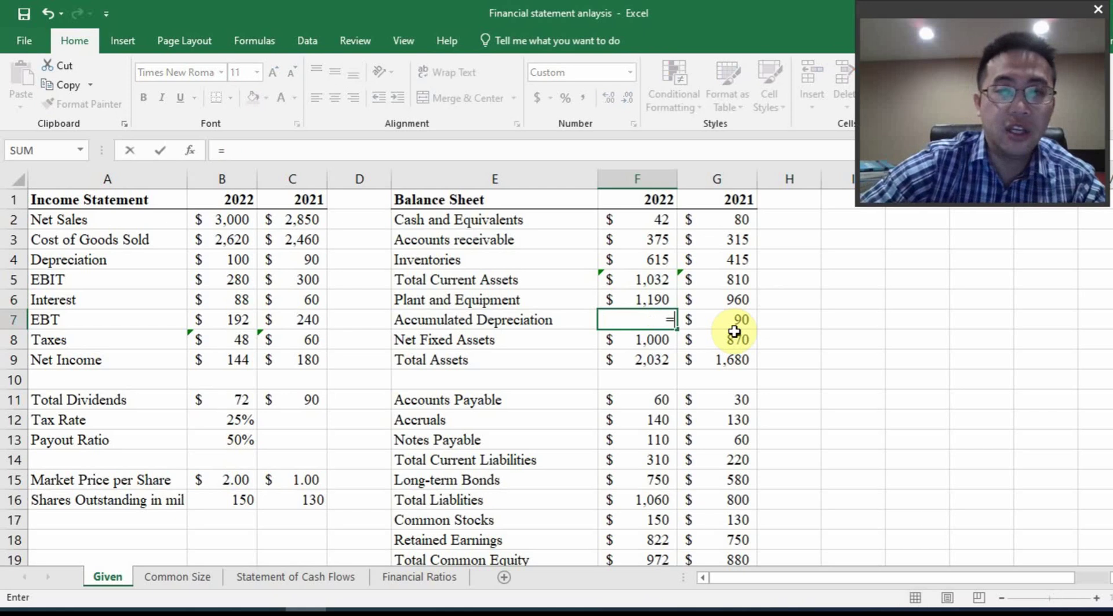
left_click(733, 316)
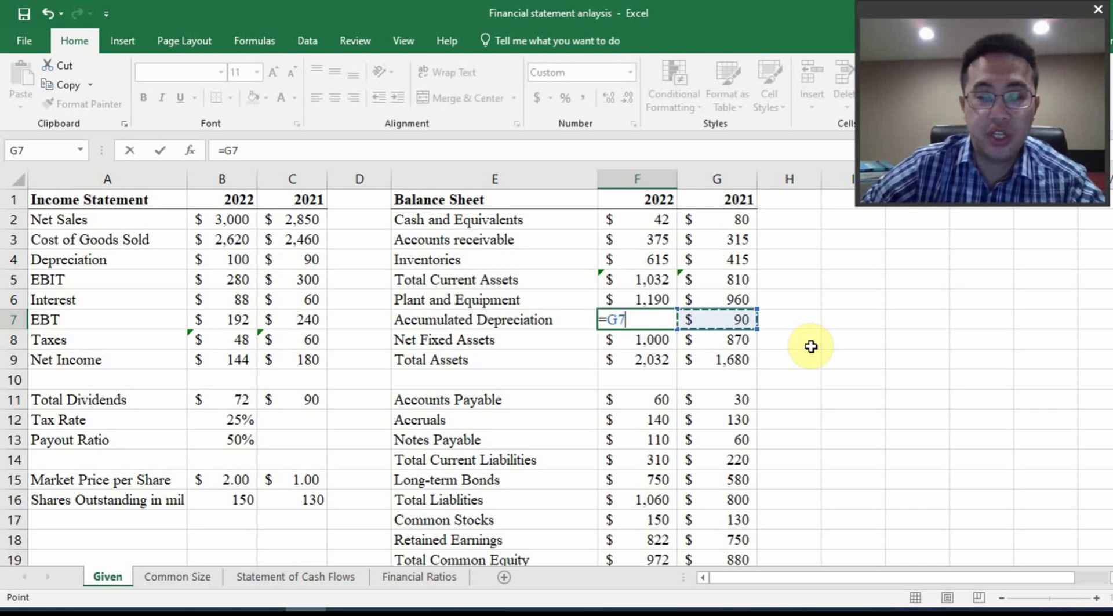
type("+")
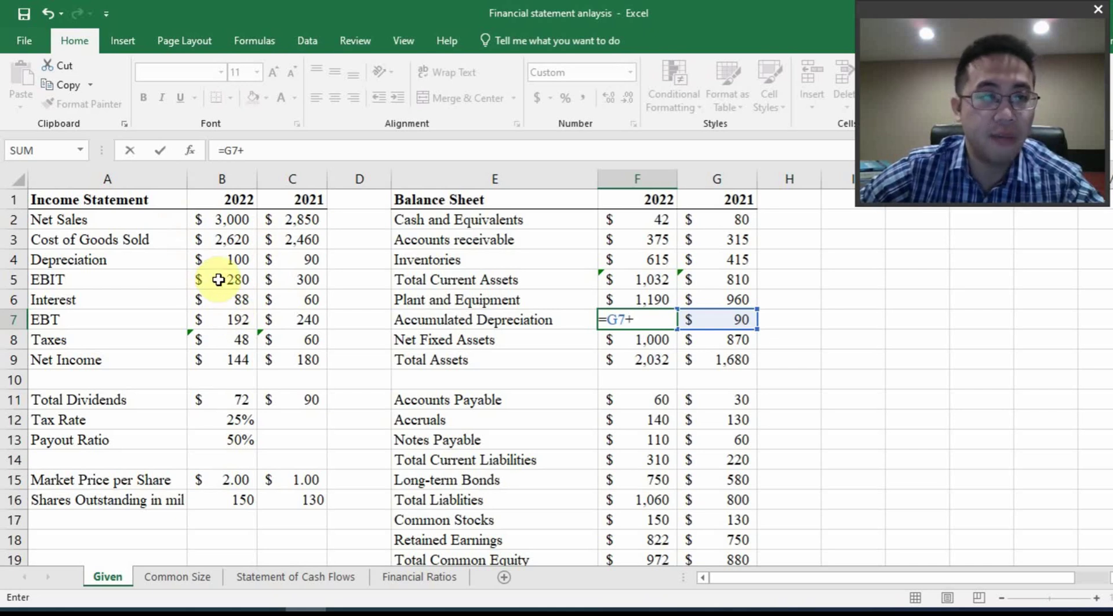
left_click(220, 255)
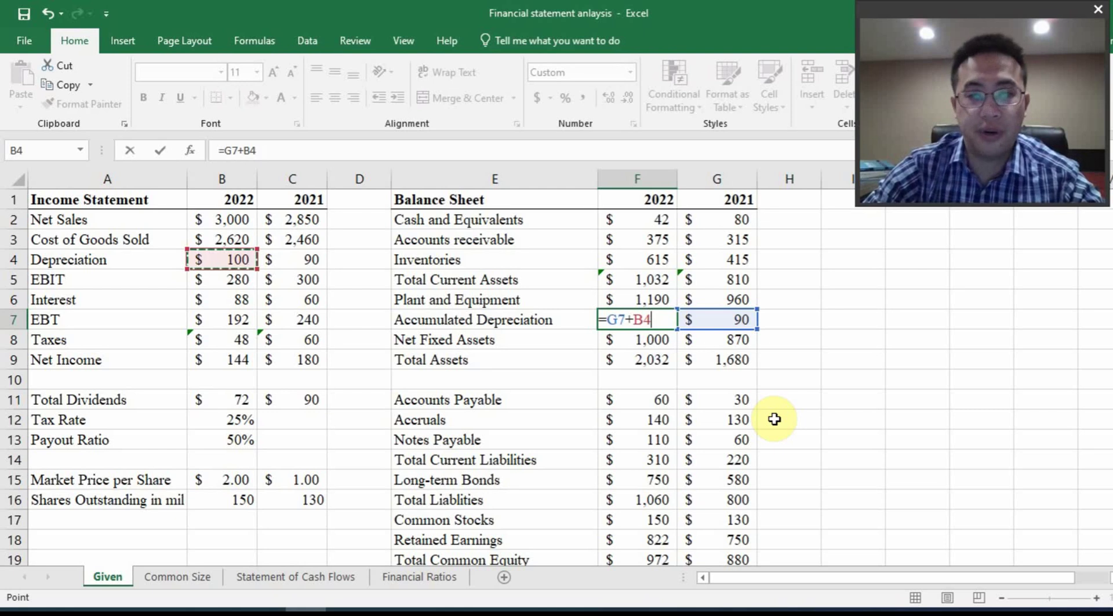
key("Return")
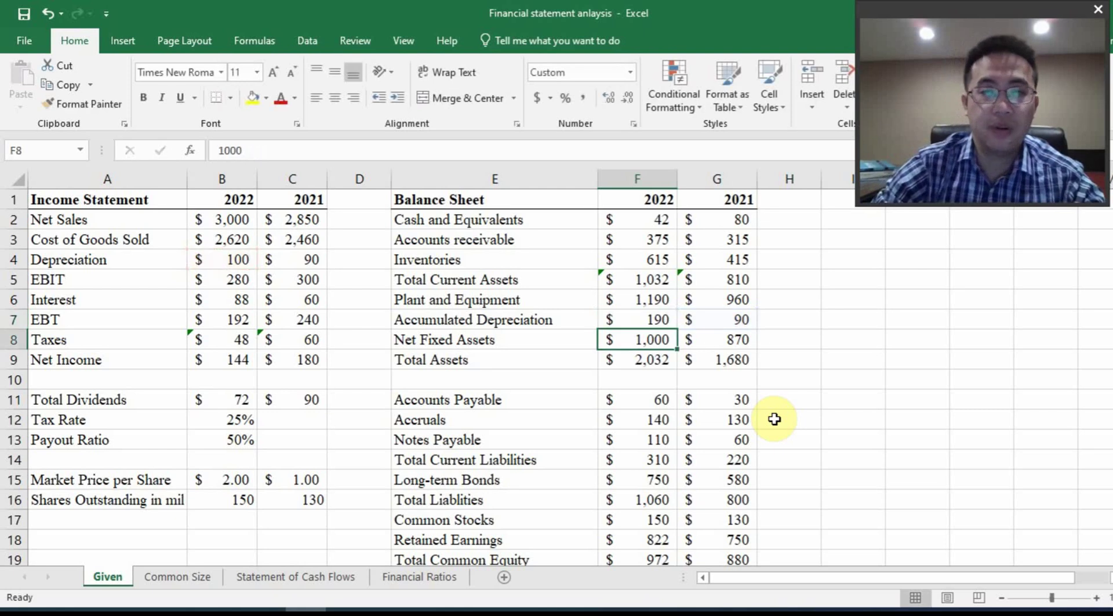
- Replace the 2022 Net Fixed Assets figure in F8 with =F6-F7 and fill the formula across to 2021 in G8
type("=")
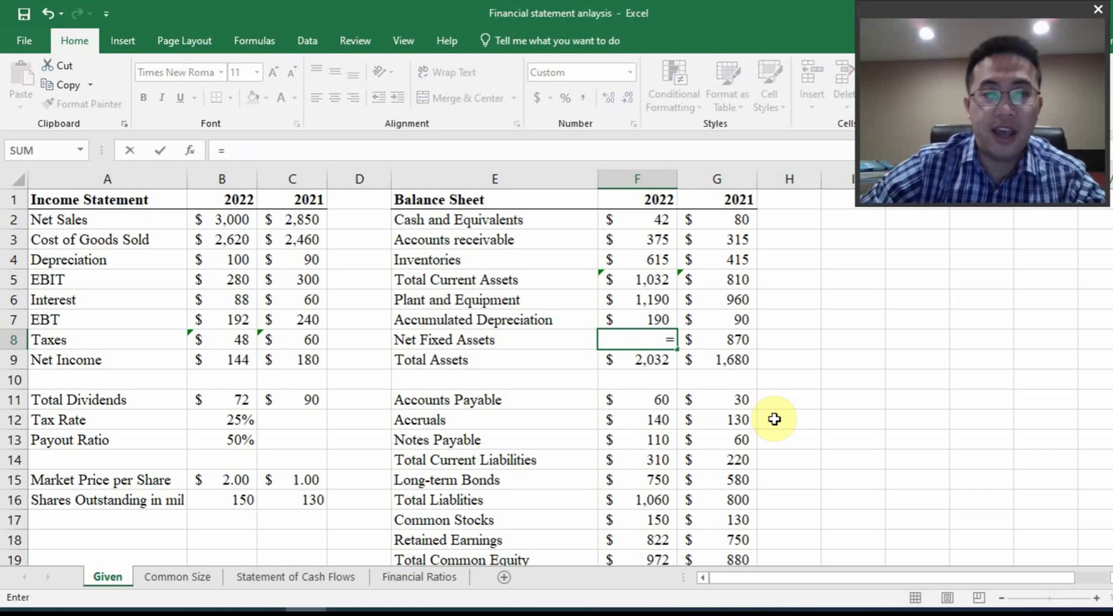
left_click(661, 300)
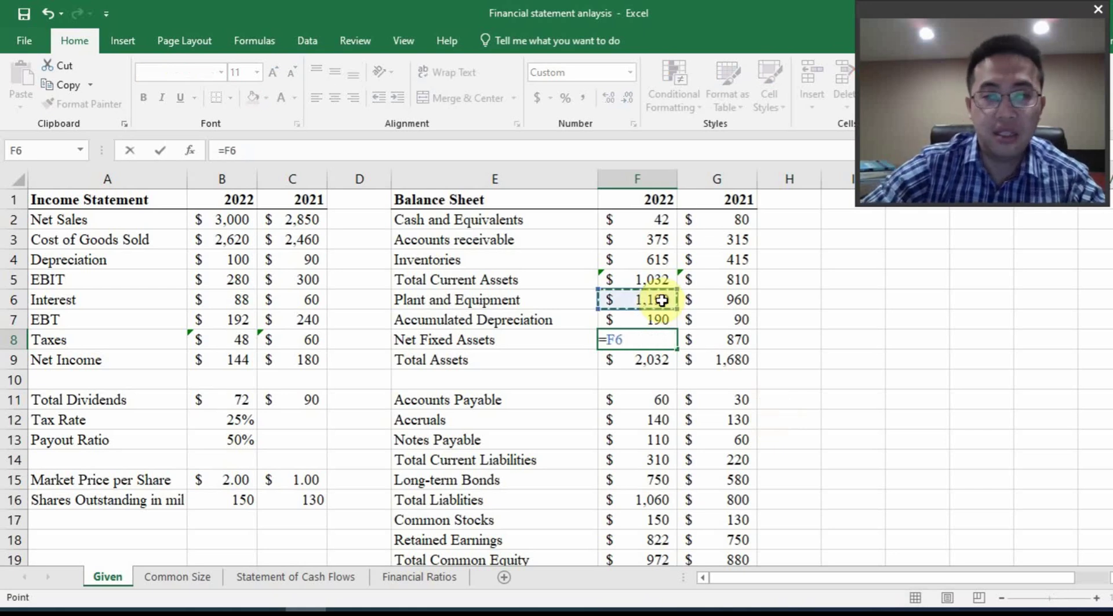
type("-")
left_click(658, 318)
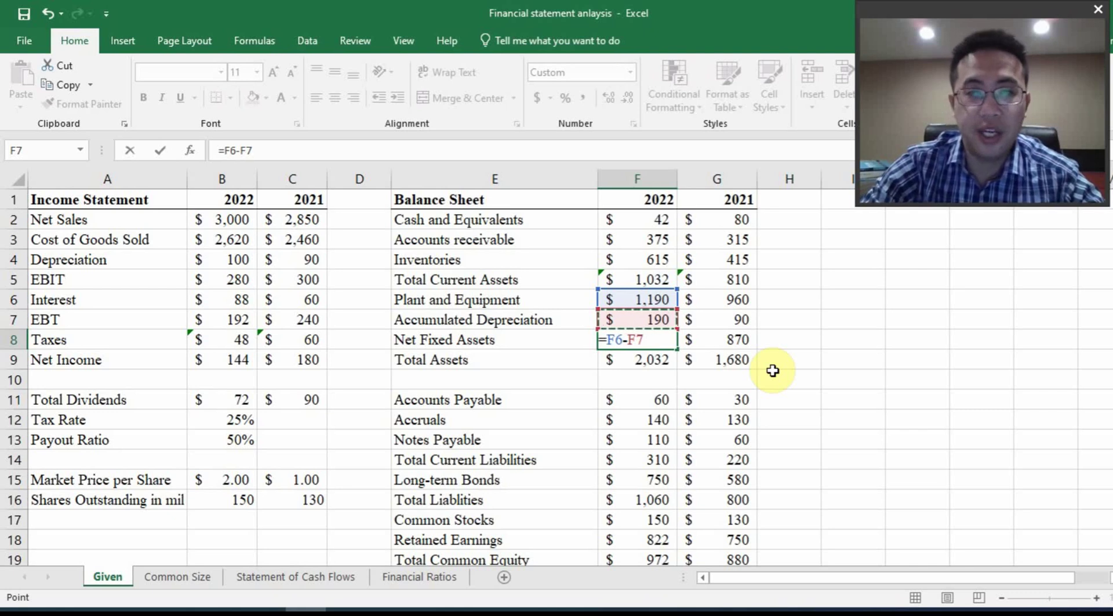
key("Return")
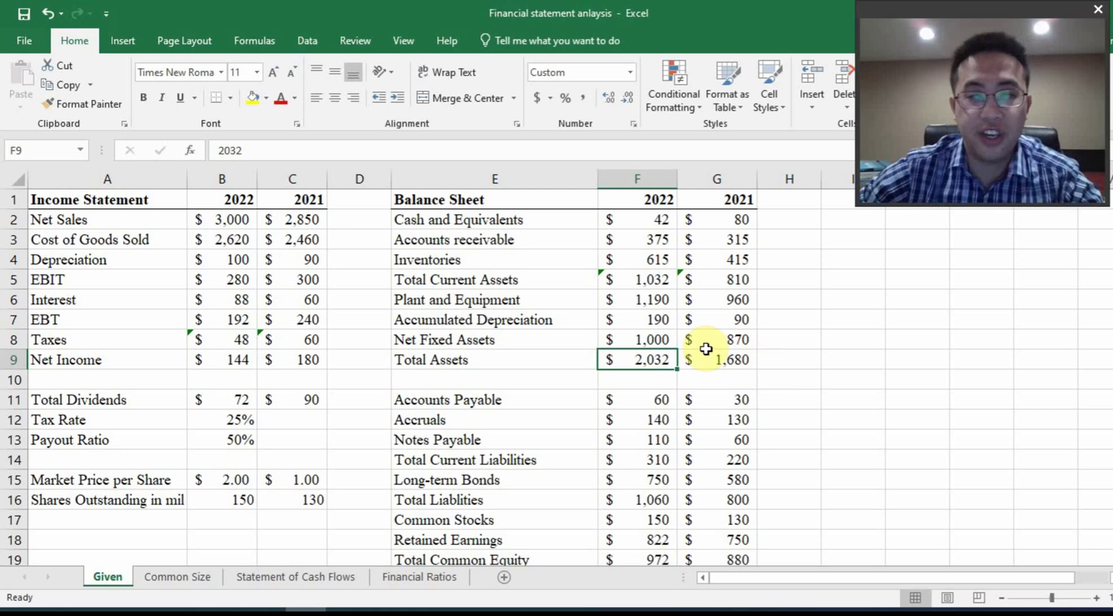
left_click(651, 341)
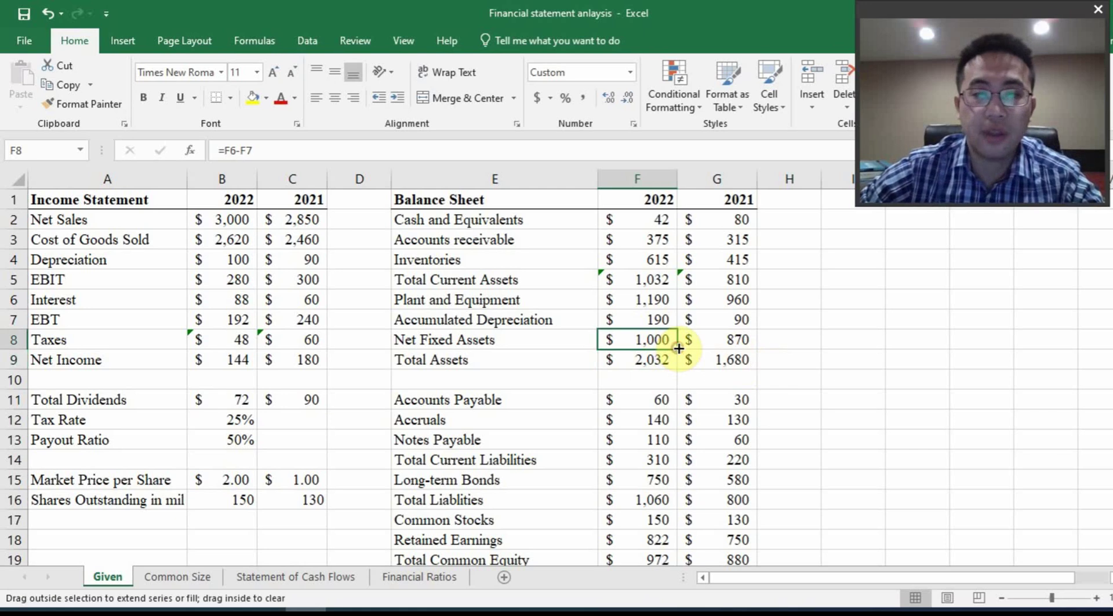
mouse_move(679, 349)
left_mouse_down()
mouse_move(736, 353)
mouse_move(698, 353)
left_mouse_up()
- Replace the 2022 Total Assets figure in F9 with =F5+F8 and fill the formula across to 2021 in G9
left_click(654, 355)
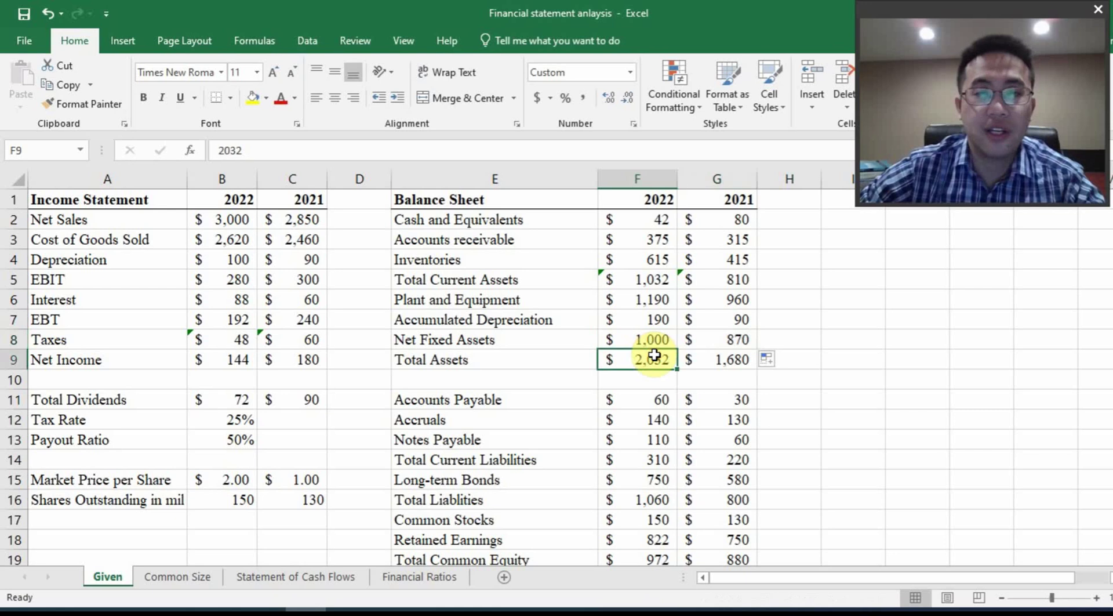
type("=")
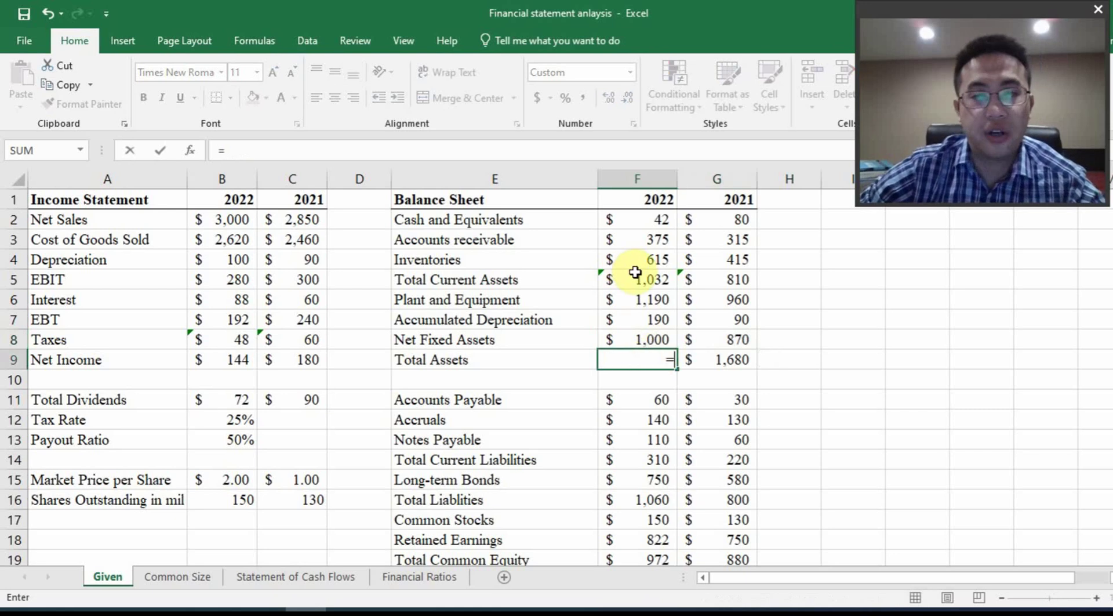
left_click(638, 279)
type("+")
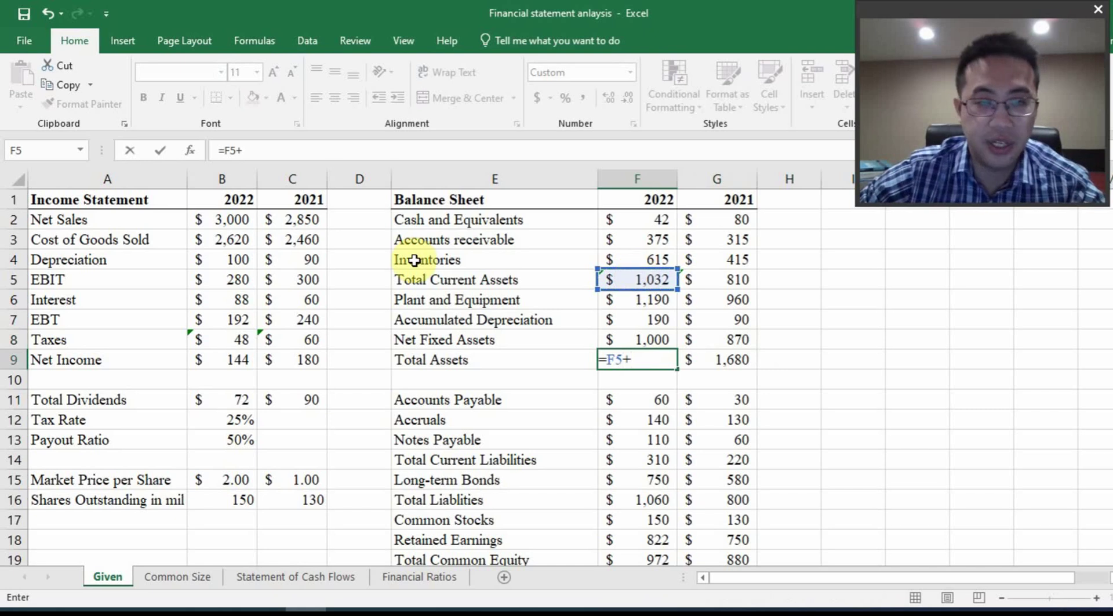
right_click(461, 338)
left_click(644, 344)
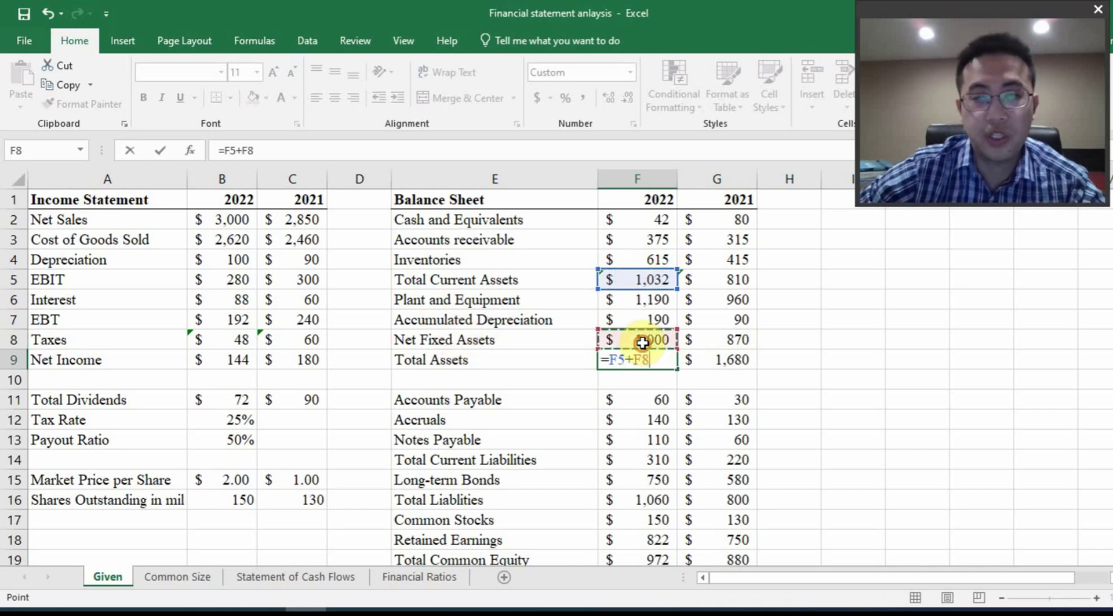
key("Return")
left_click(667, 362)
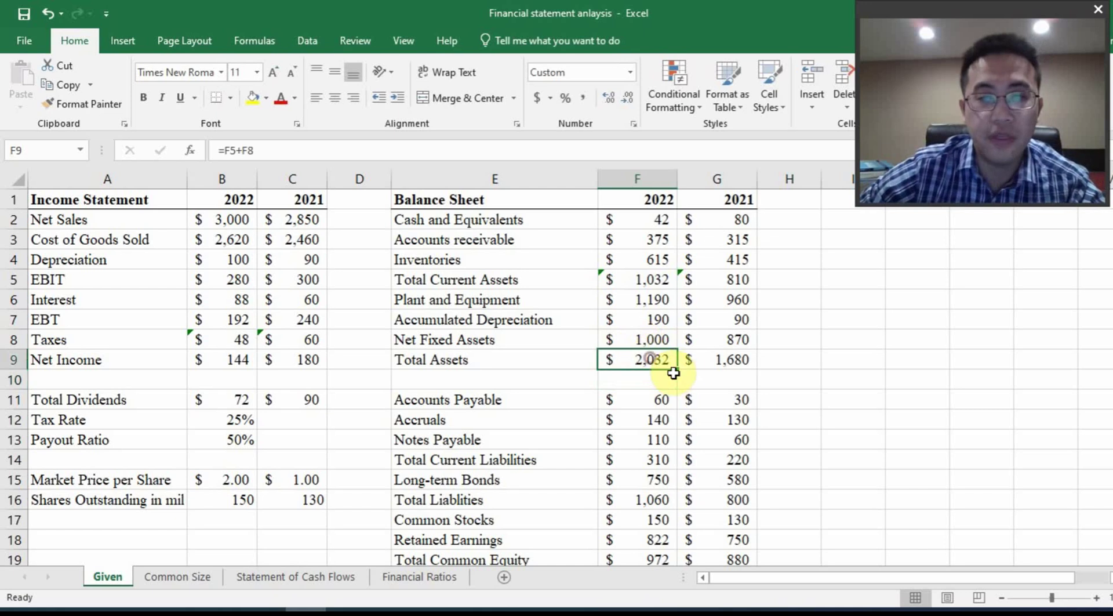
left_click_drag(676, 366, 739, 371)
left_click(990, 416)
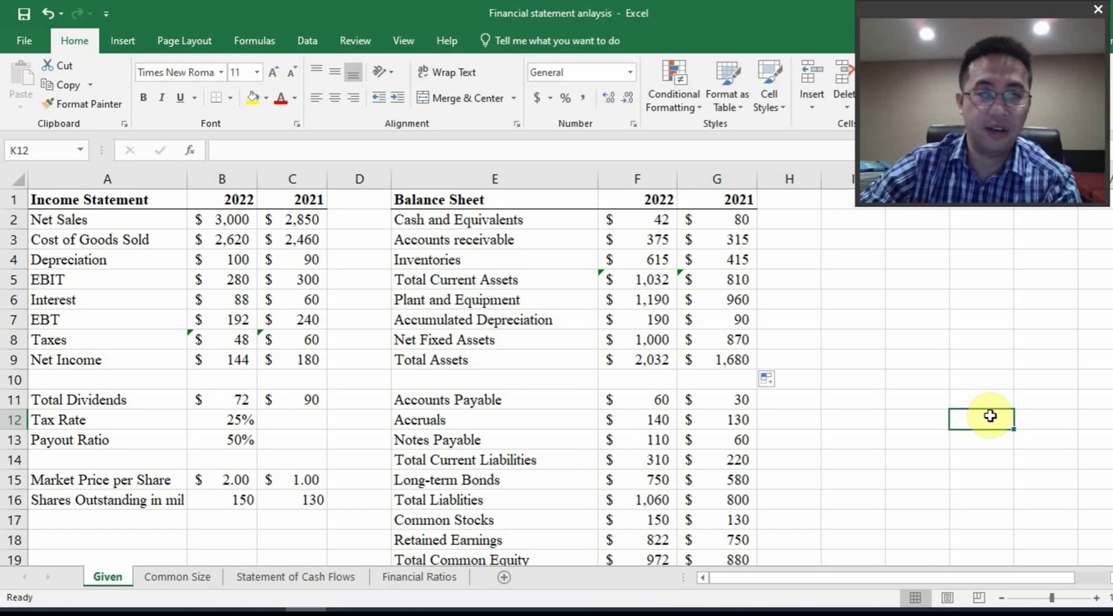
- Replace the 2022 Total Current Liabilities figure in F14 with =SUM(F11:F13) and fill the formula across to 2021 in G14
scroll(992, 416, "down", 2)
scroll(992, 416, "up", 2)
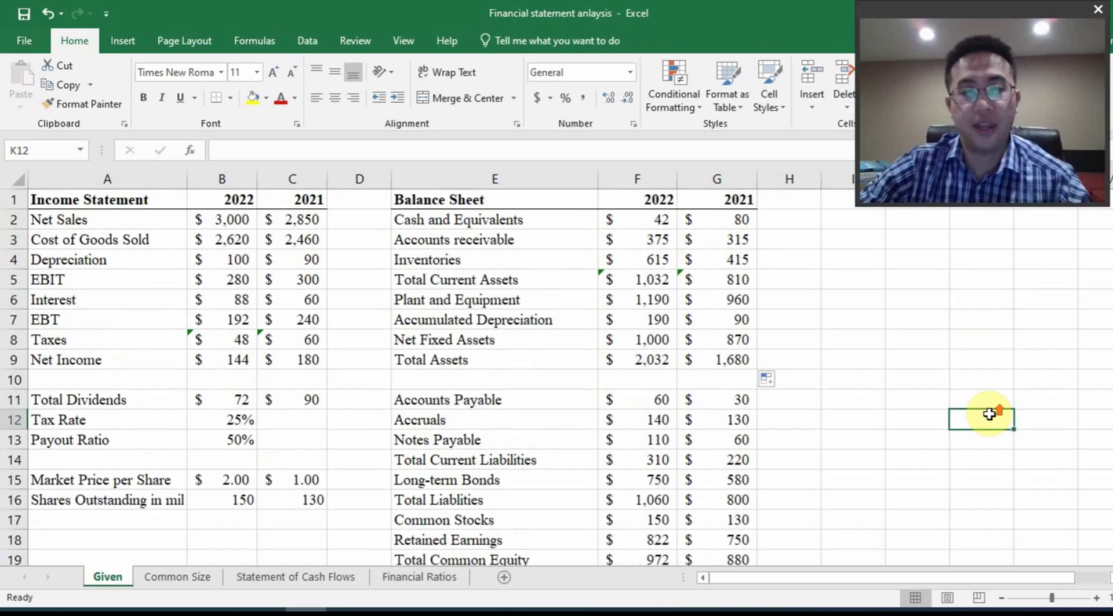
left_click(634, 456)
type("=")
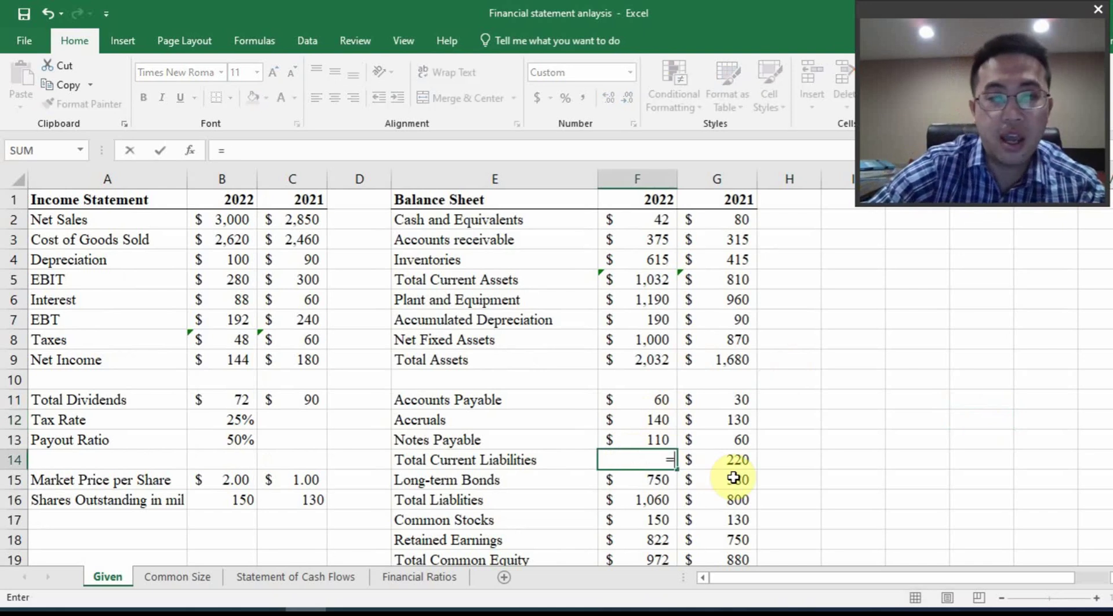
type("sum(")
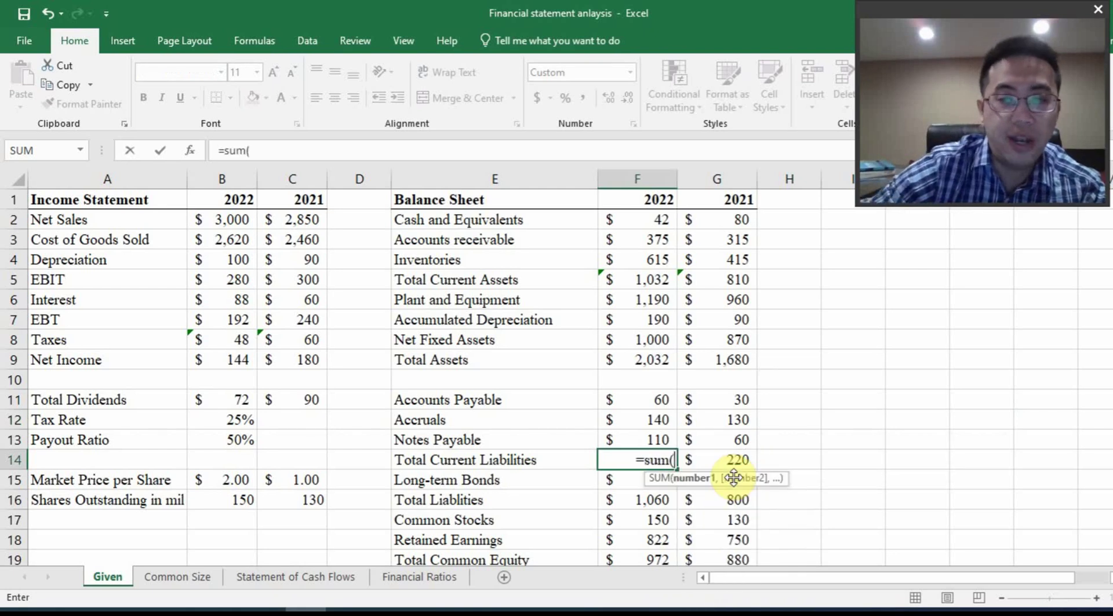
left_click_drag(648, 397, 660, 430)
type(")")
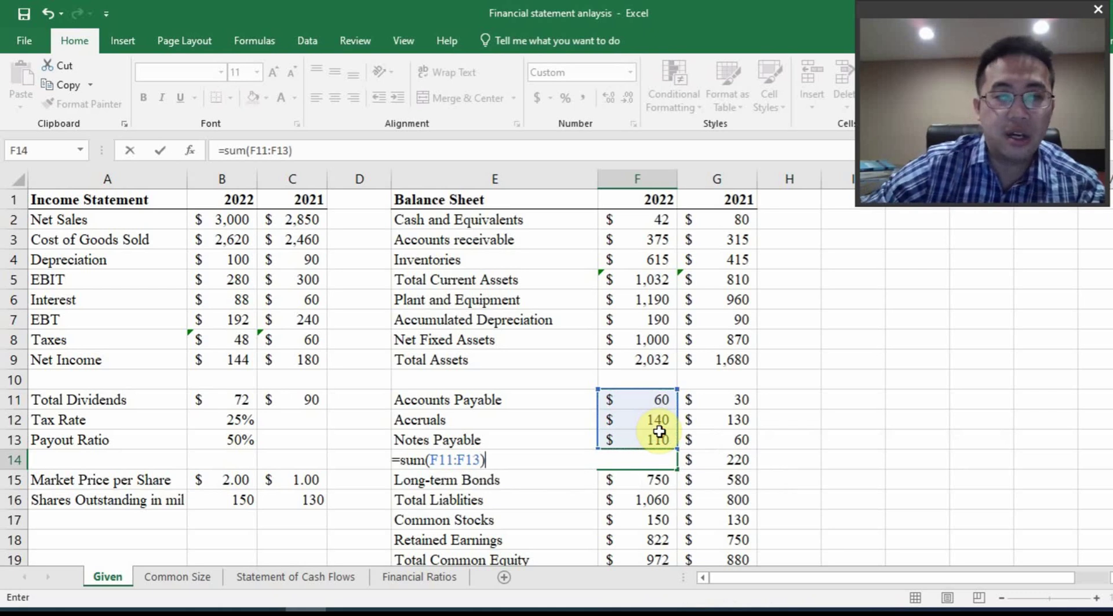
key("Return")
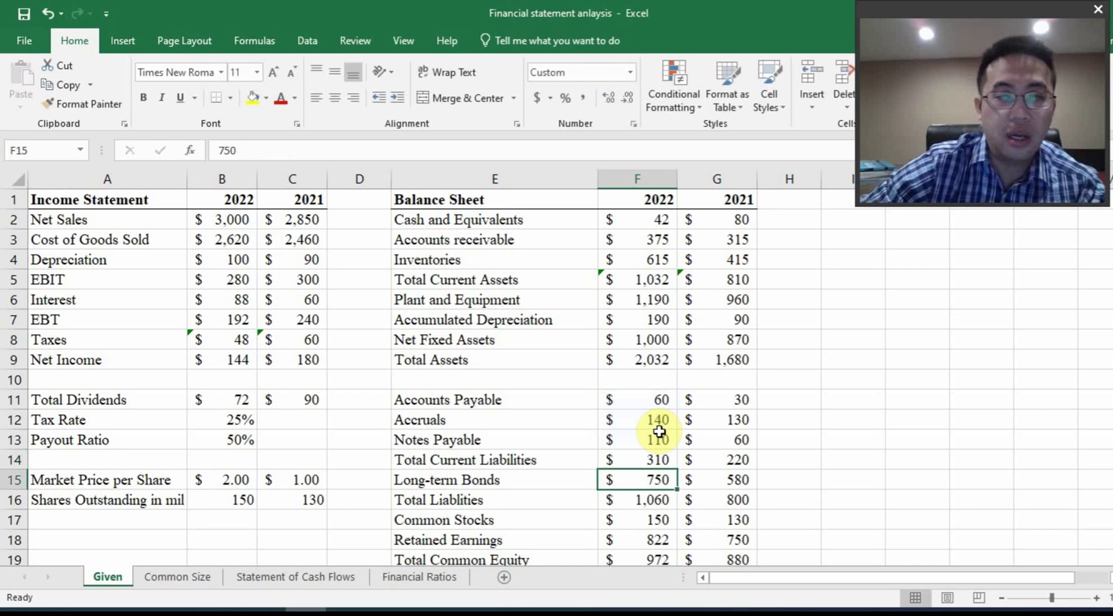
left_click(664, 457)
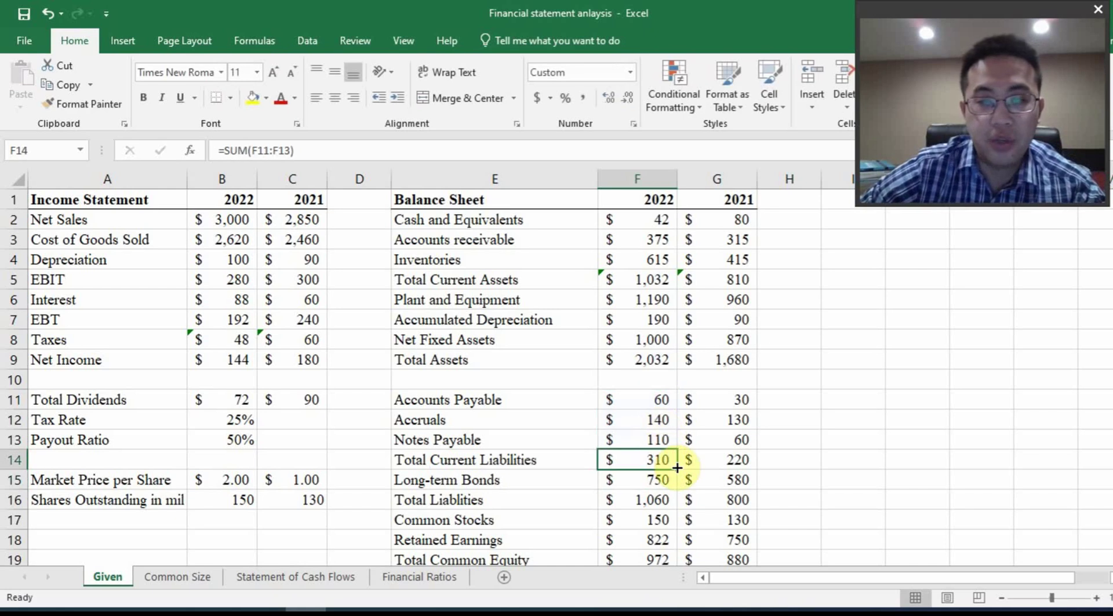
left_click_drag(676, 468, 734, 464)
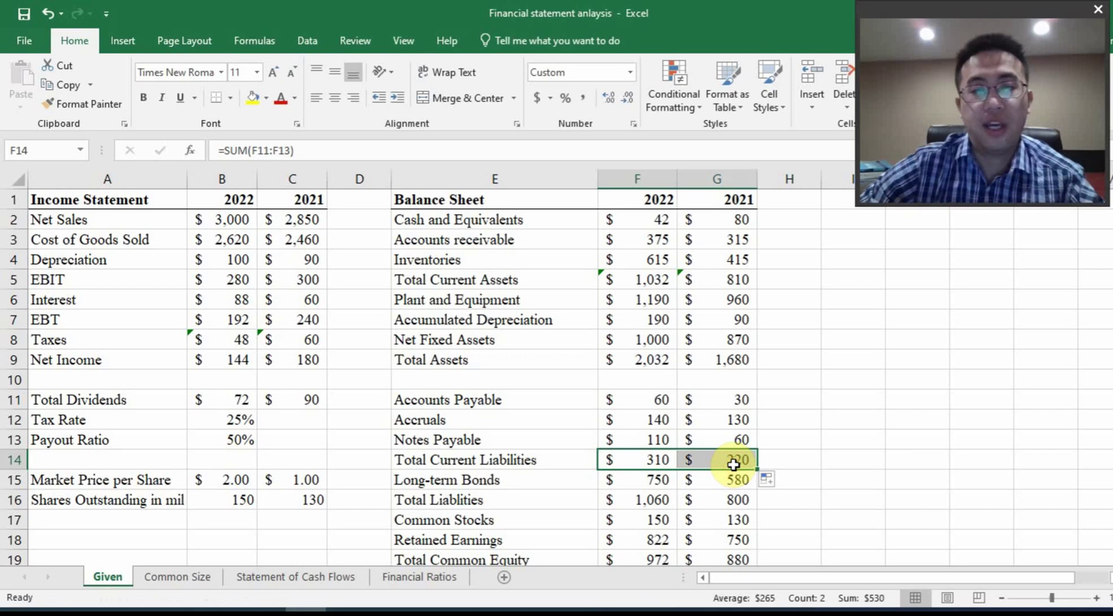
- Replace the 2022 Total Liabilities figure in F16 with =F14+F15, adding Total Current Liabilities and Long-term Bonds
left_click(634, 501)
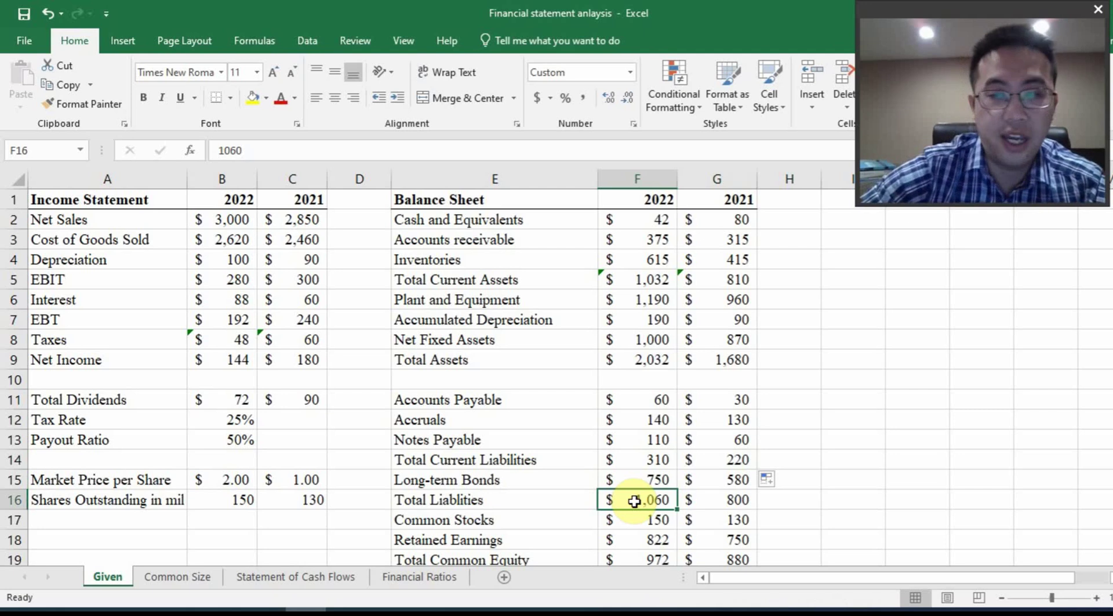
type("=")
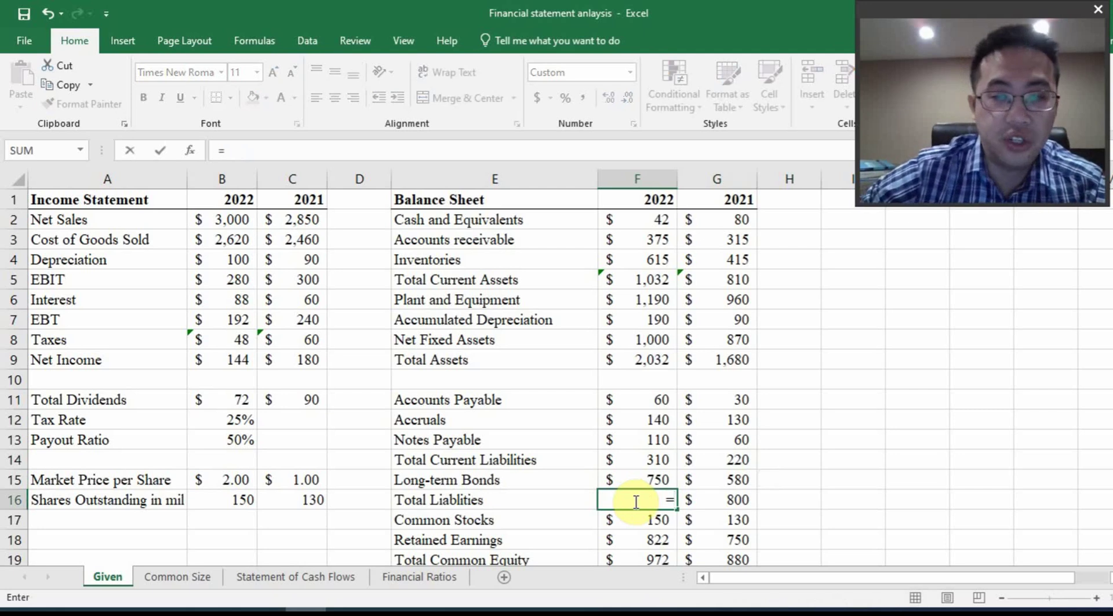
left_click(658, 459)
type("+")
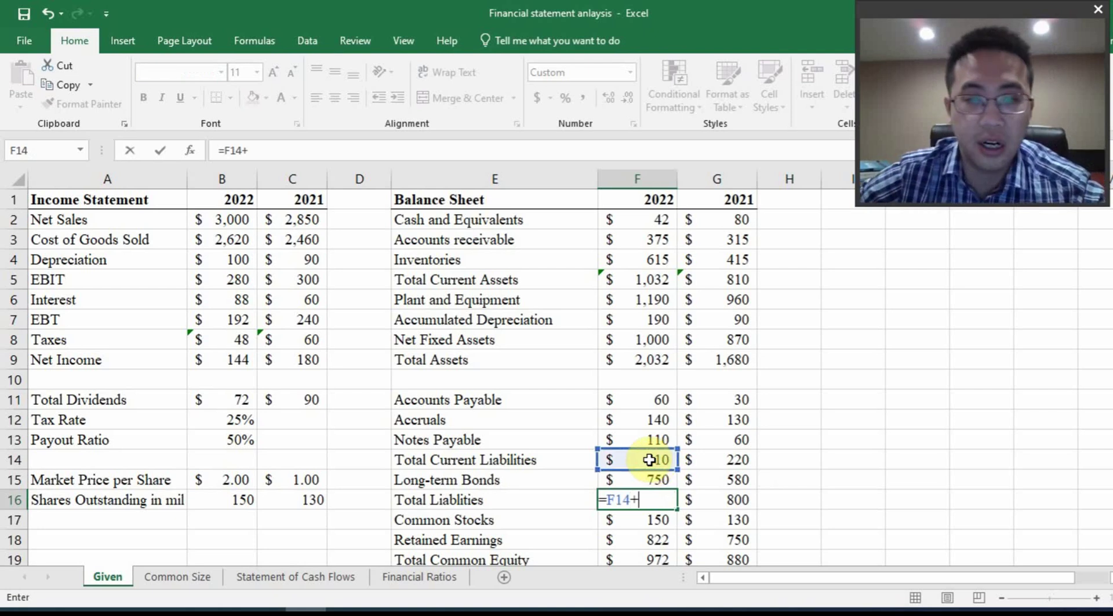
left_click(657, 482)
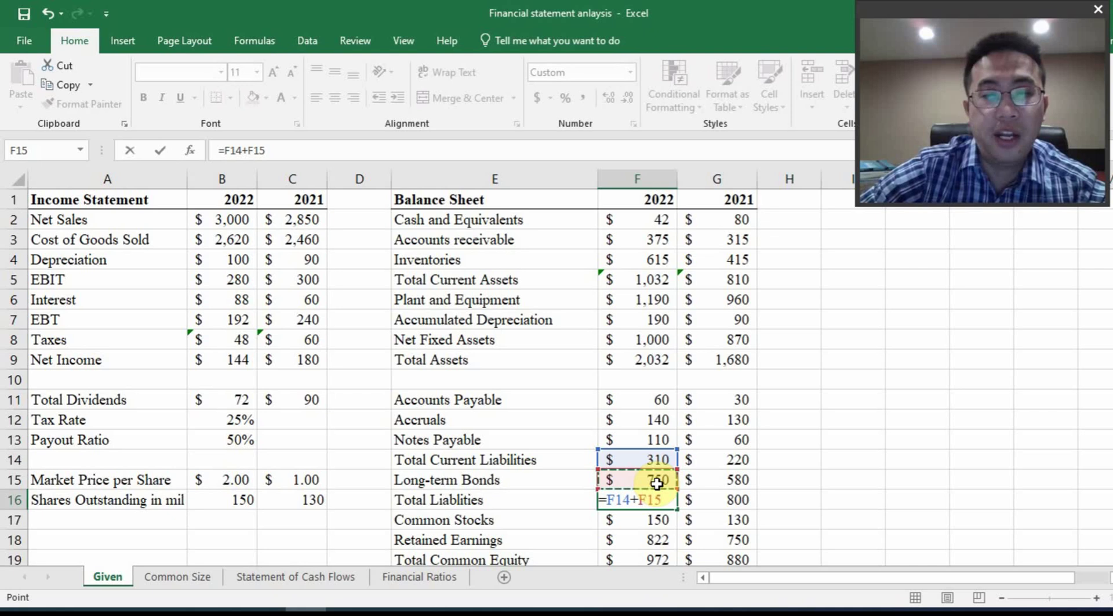
key("Return")
- Fill the 2022 Total Liabilities formula across to 2021 in G16 and check the cells it refers to
left_click(652, 502)
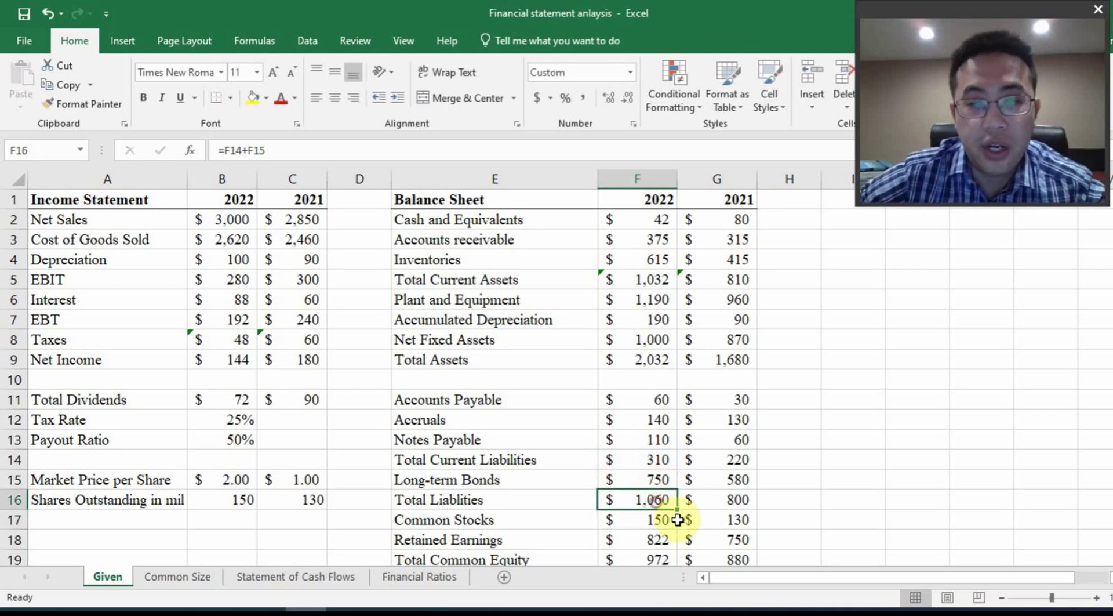
left_click_drag(677, 510, 727, 499)
double_click(728, 498)
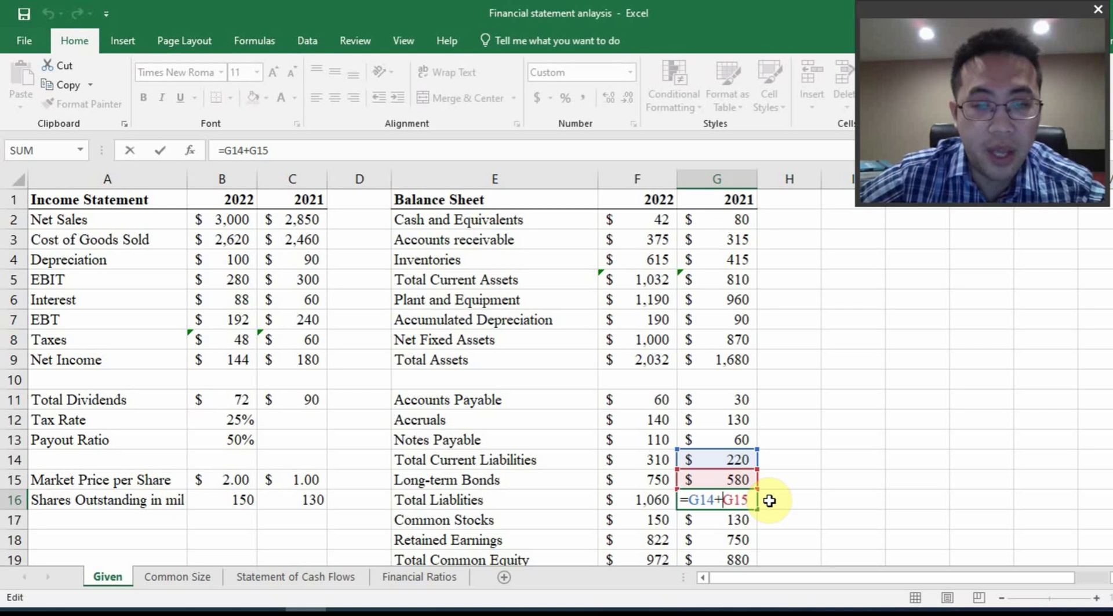
left_click(769, 500)
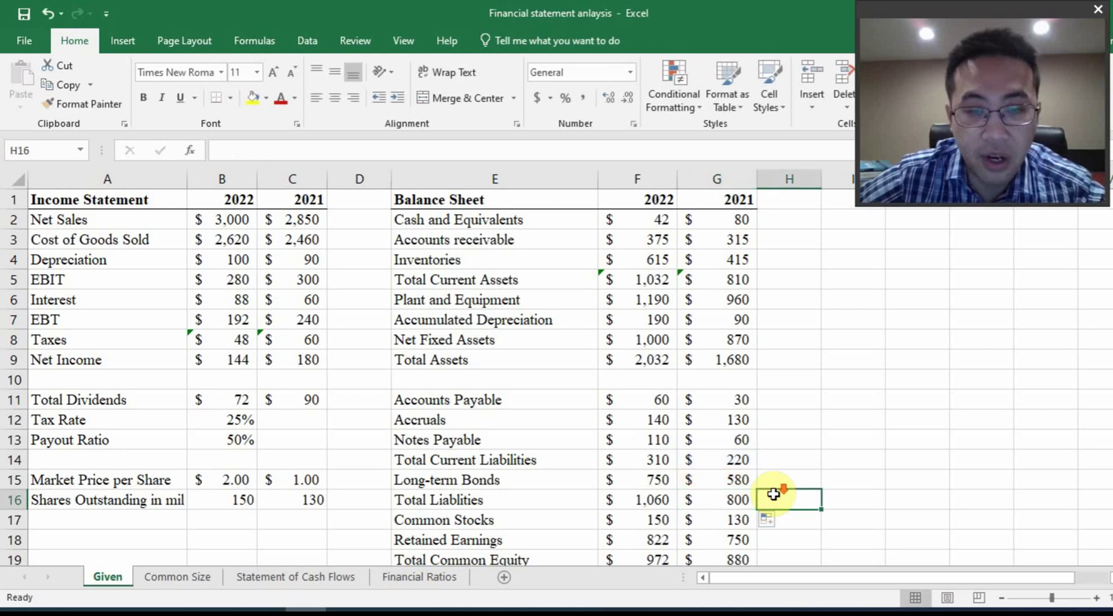
- Replace the 2022 Retained Earnings figure in F18 with =G18+B9-B11, adding 2022 Net Income to the 2021 balance and subtracting Total Dividends
scroll(776, 492, "down", 2)
left_click_drag(650, 400, 688, 410)
left_click(652, 422)
scroll(707, 406, "up", 2)
scroll(716, 443, "down", 2)
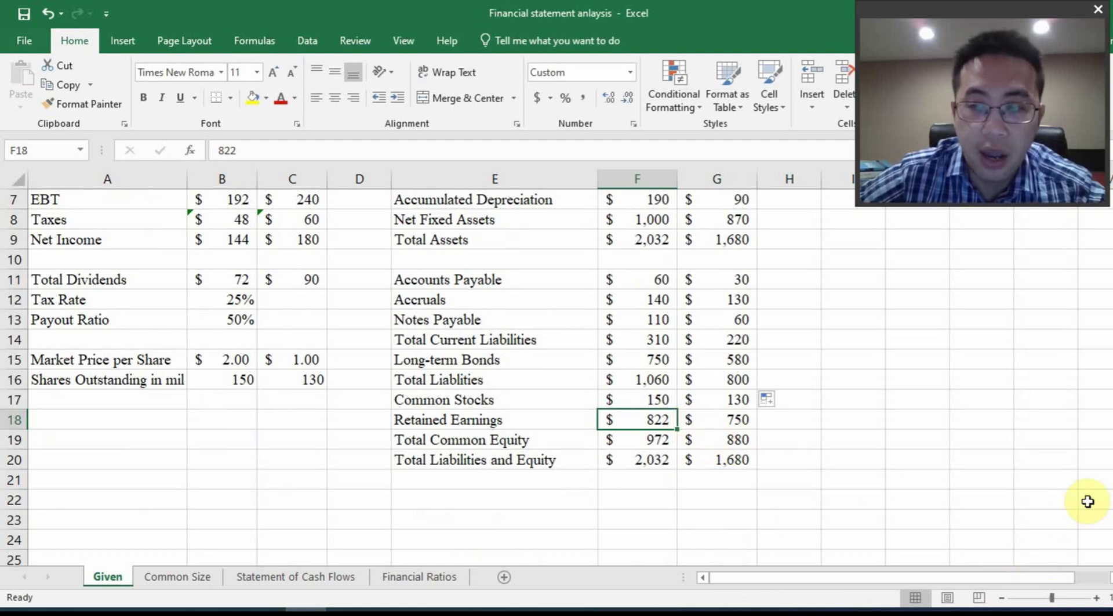
left_click_drag(1108, 466, 1109, 450)
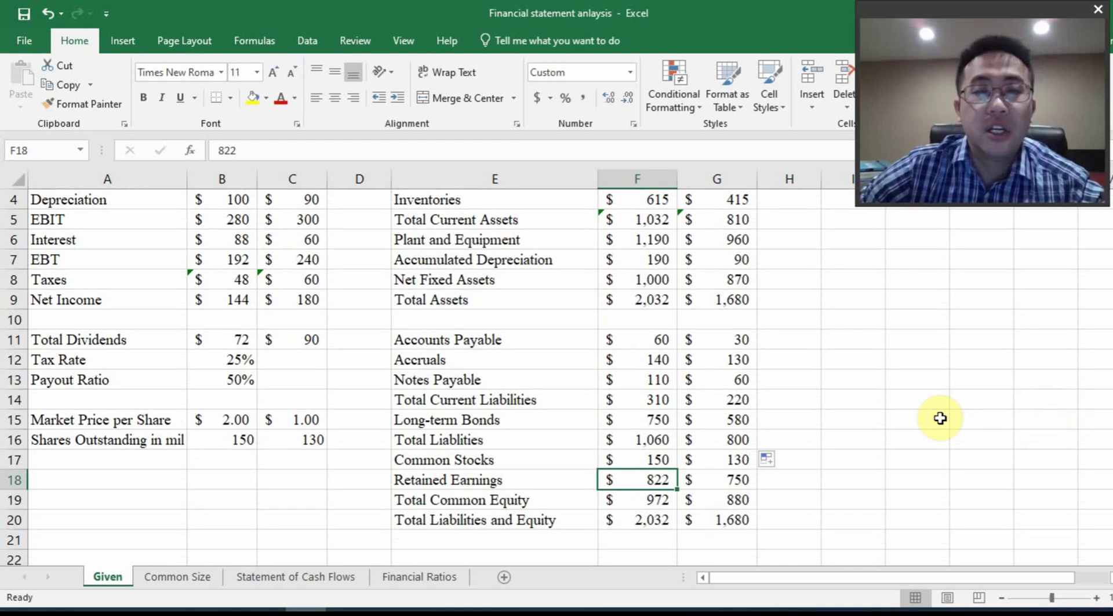
scroll(663, 478, "up", 1)
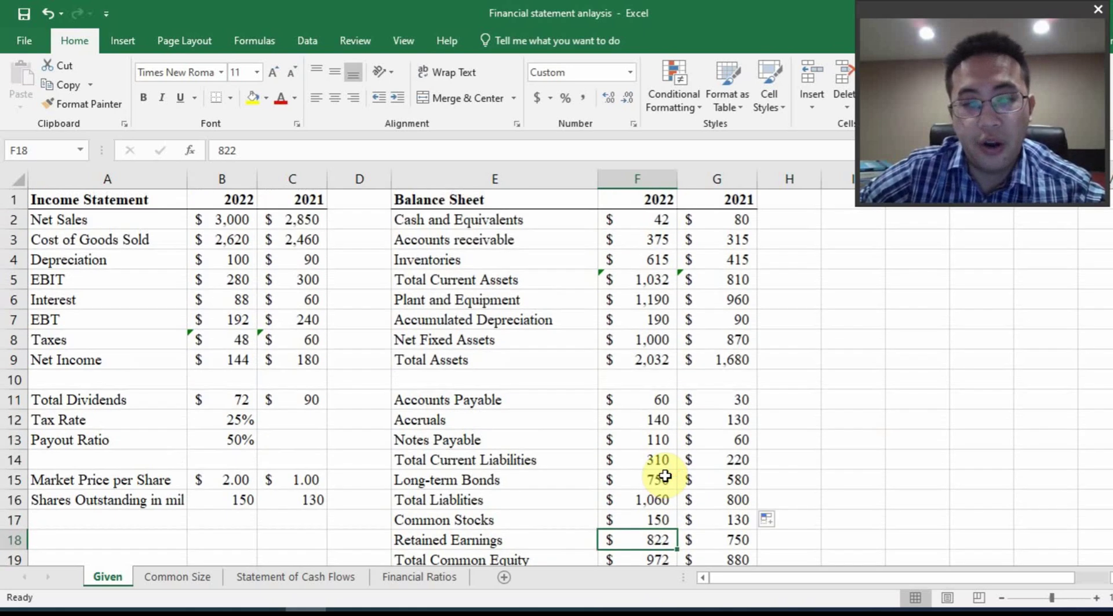
type("=")
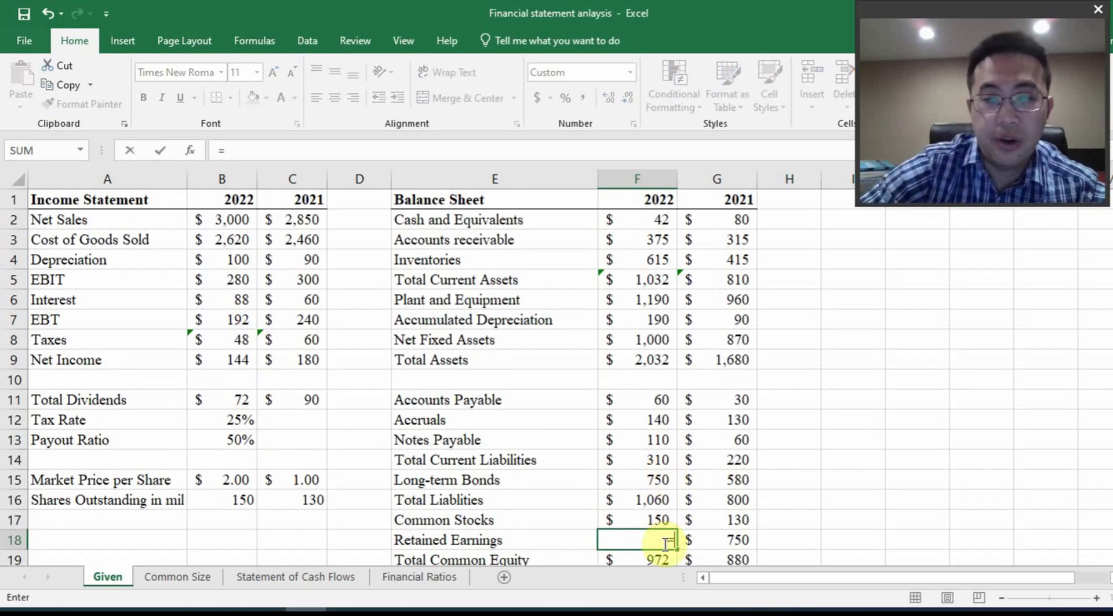
left_click(716, 539)
type("+")
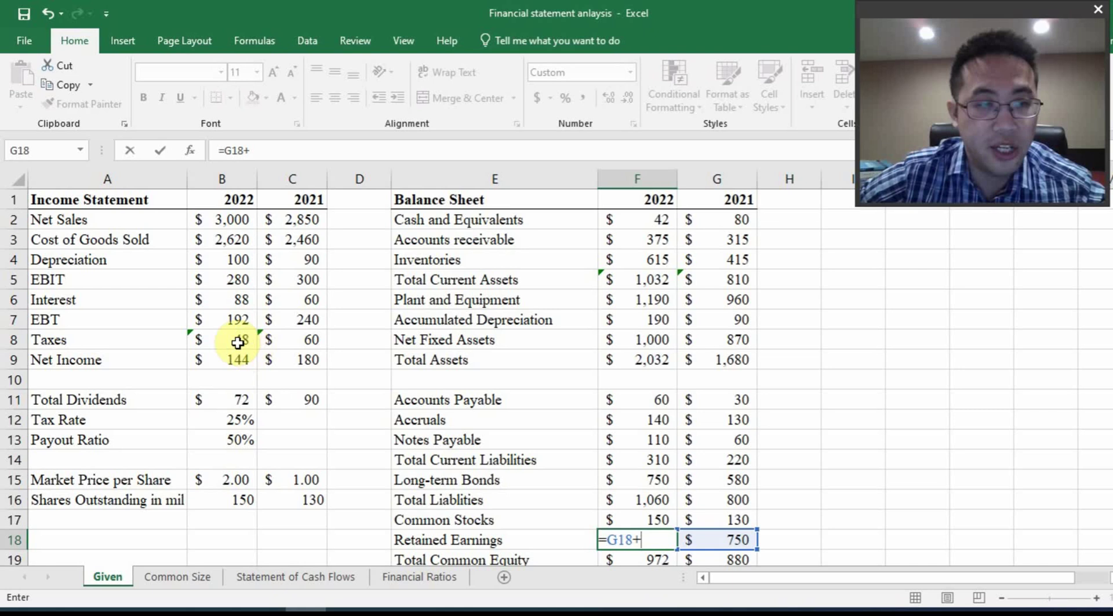
left_click(230, 358)
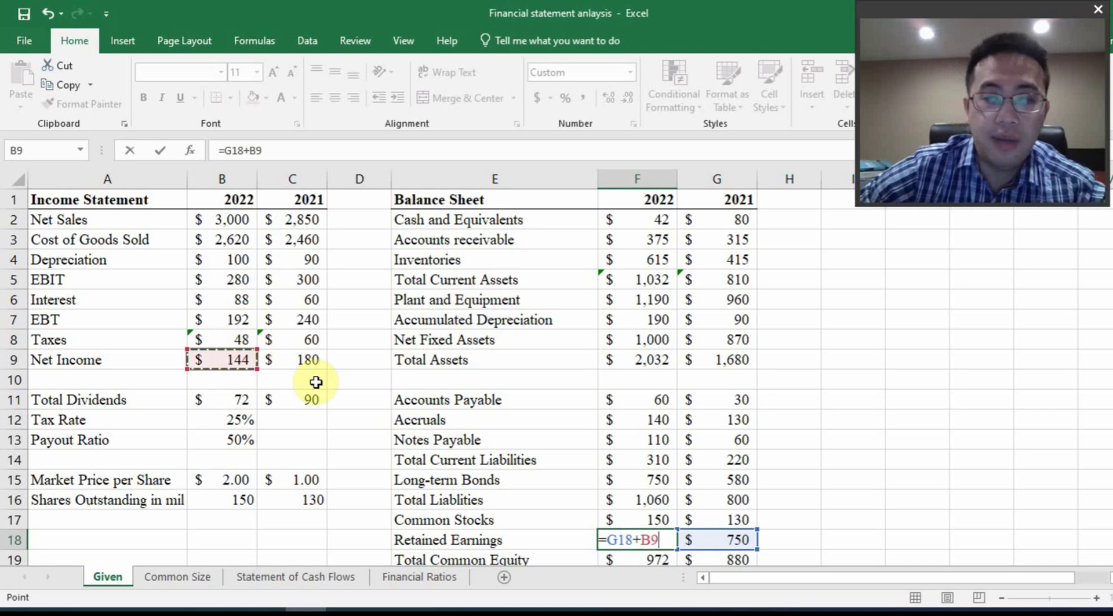
type("-")
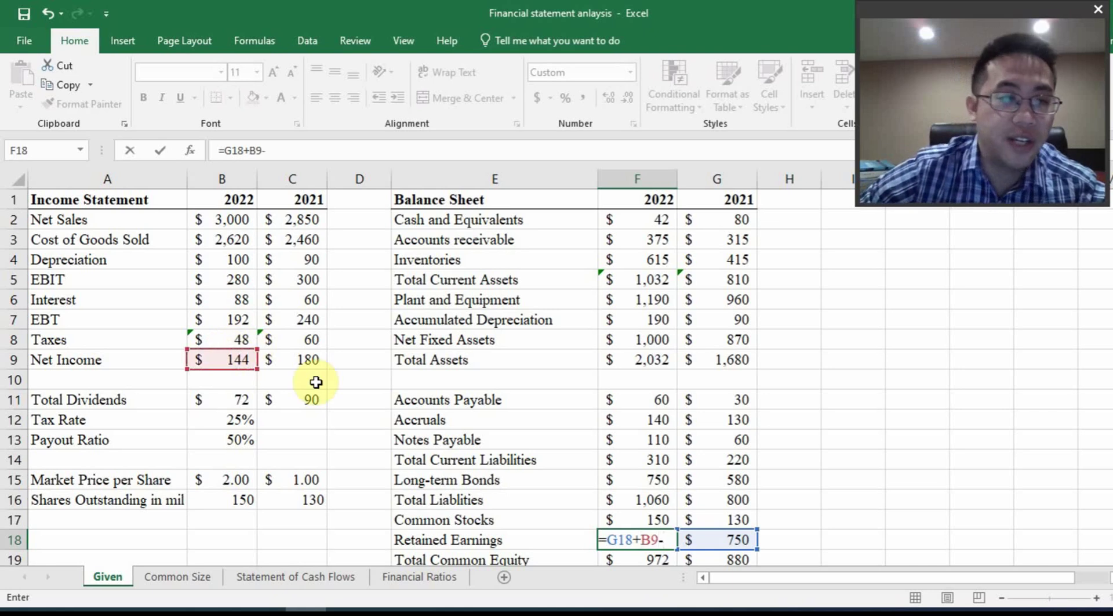
left_click(240, 399)
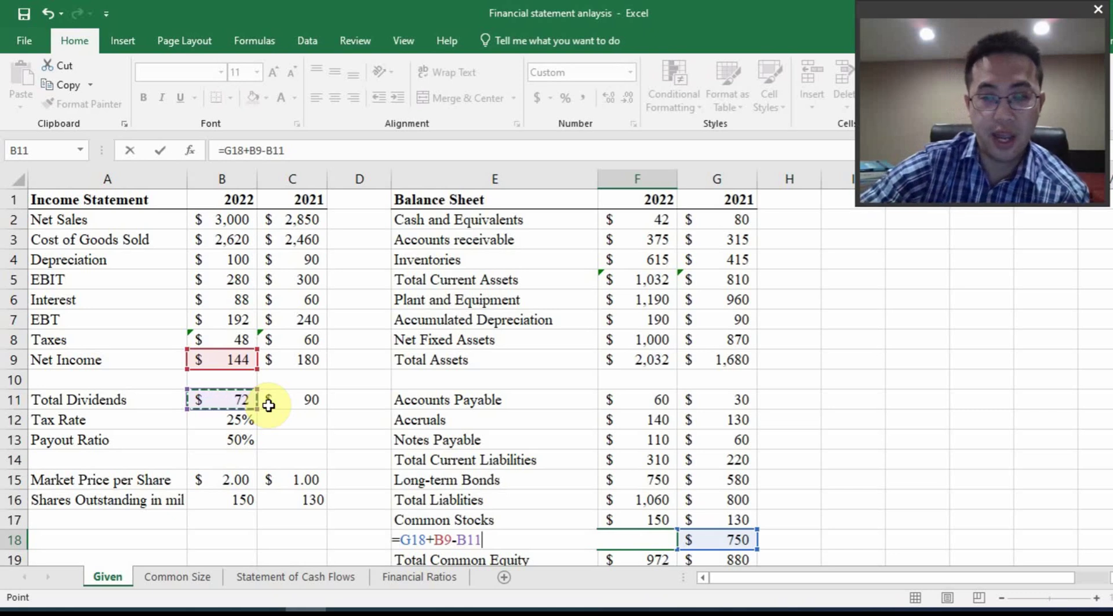
key("Return")
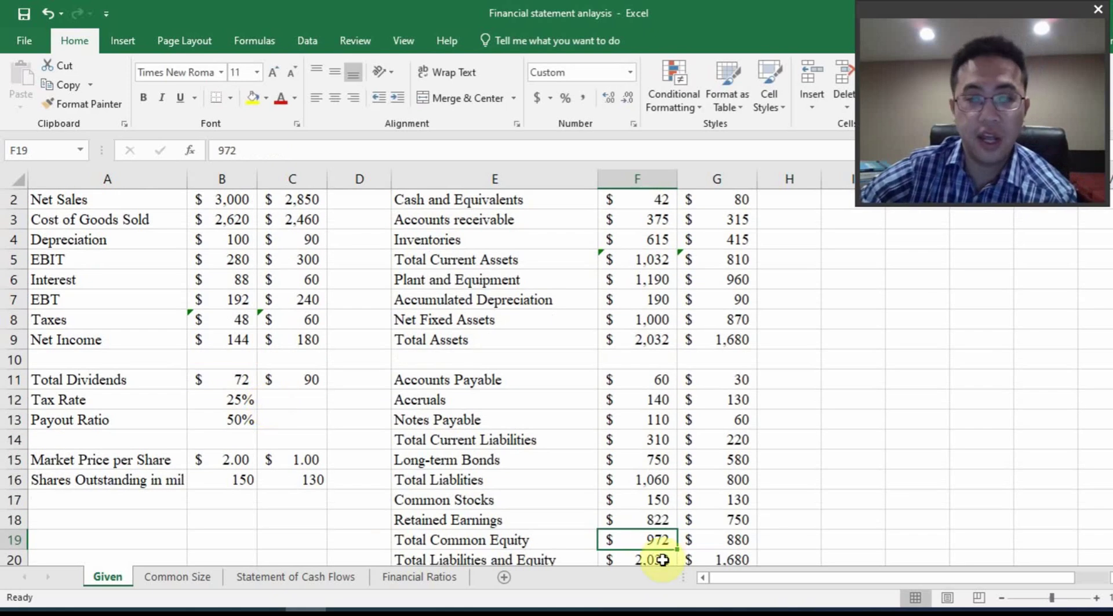
- Check the 2022 Retained Earnings formula in F18 and the 2021 Retained Earnings entry in G18
left_click(656, 521)
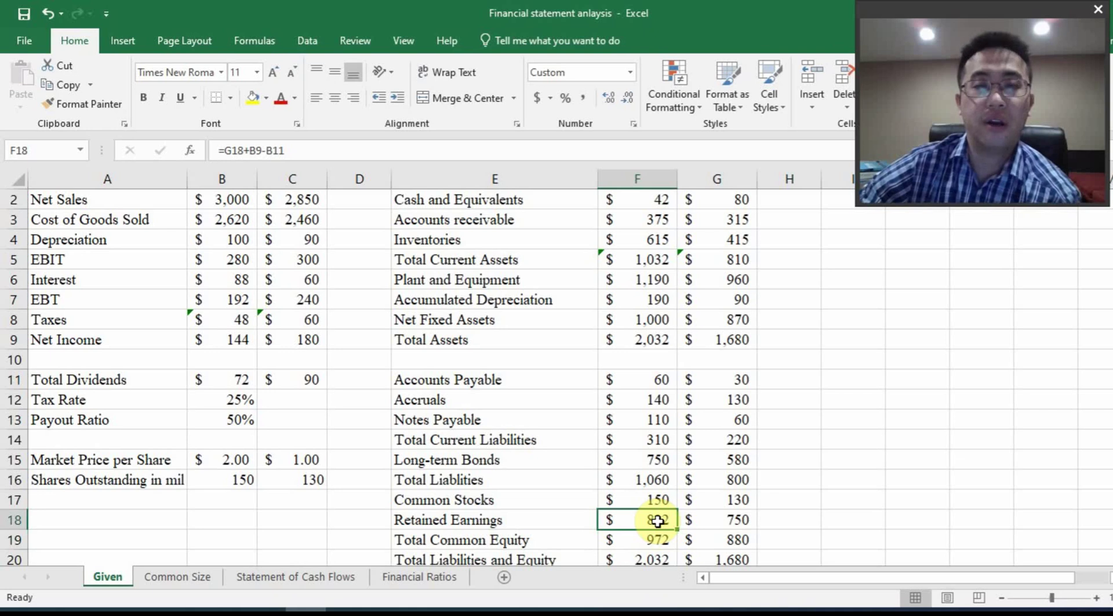
scroll(657, 521, "up", 1)
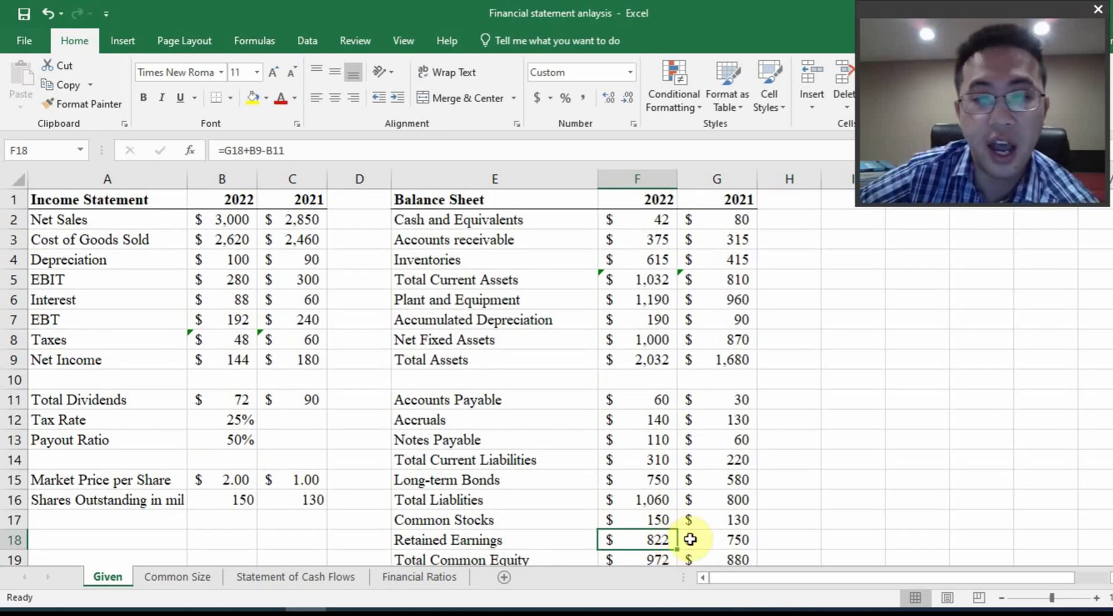
left_click(717, 541)
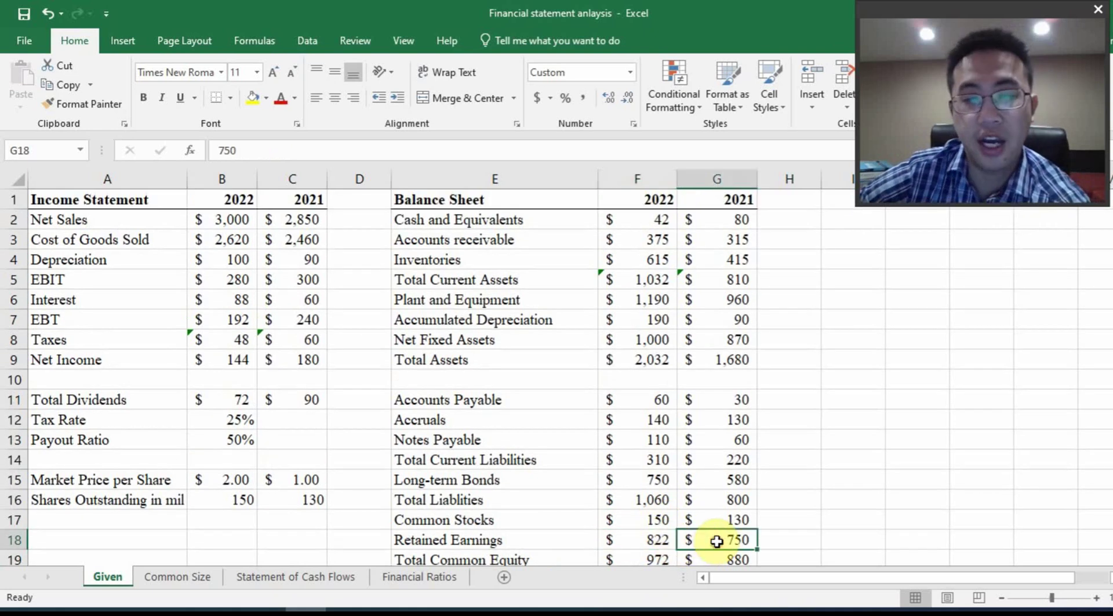
left_click(788, 545)
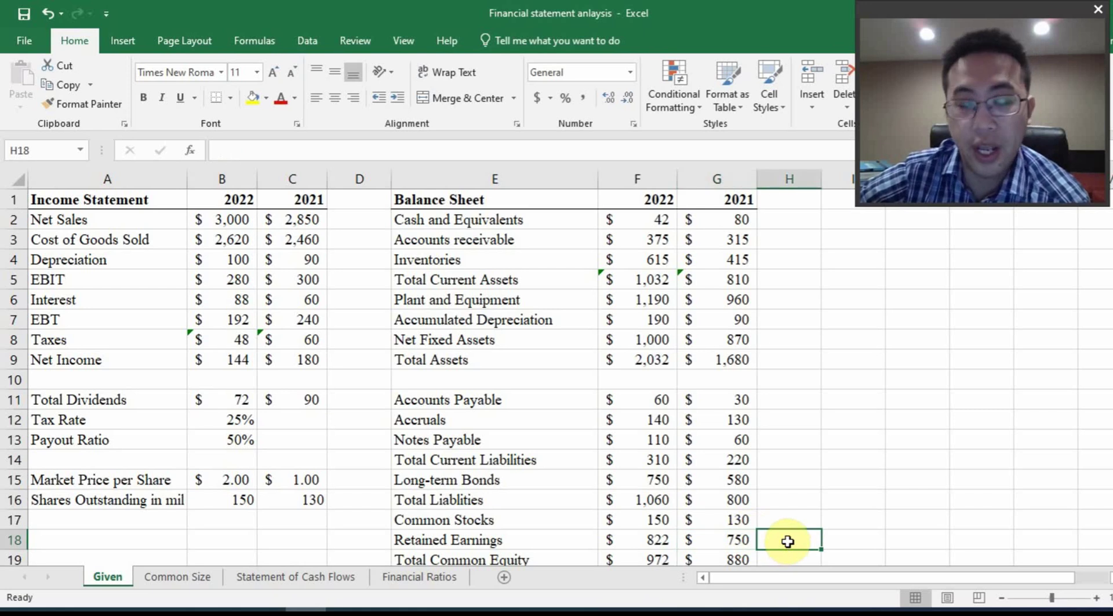
double_click(753, 540)
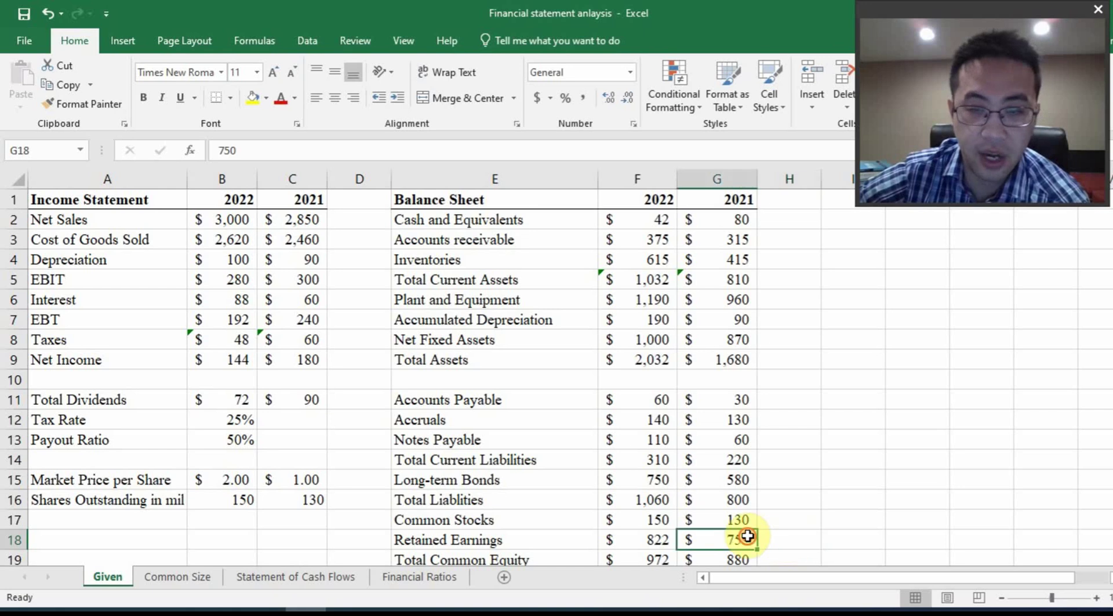
- Replace the 2022 Total Common Equity figure in F19 with =F17+F18 and fill the formula across to 2021 in G19
scroll(764, 537, "down", 2)
left_click(662, 434)
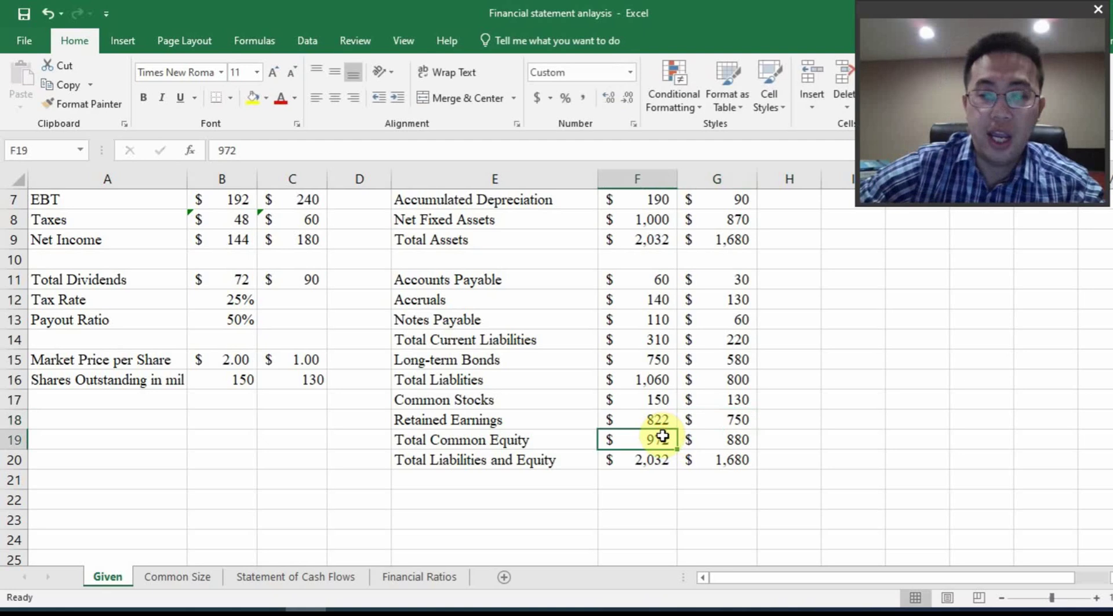
type("=")
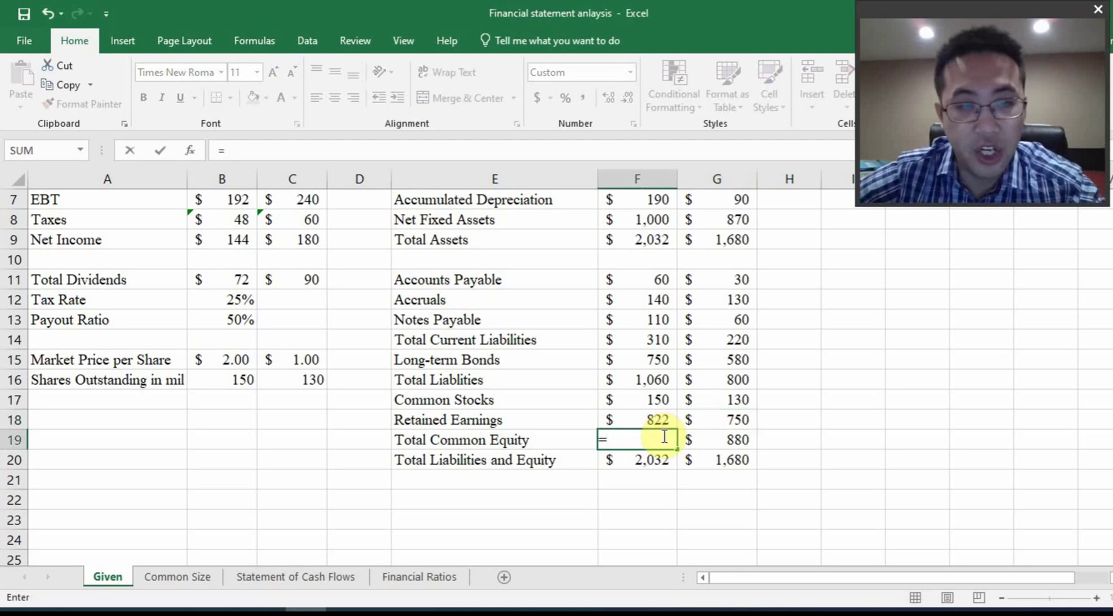
left_click(633, 380)
key("BackSpace")
left_click(630, 406)
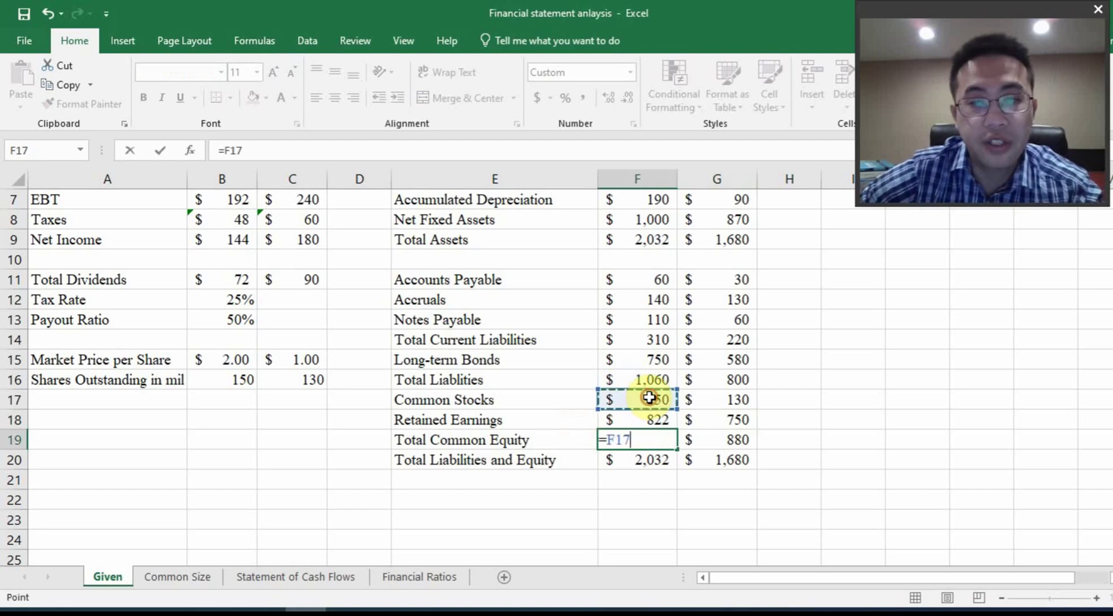
type("+")
left_click(618, 420)
key("Return")
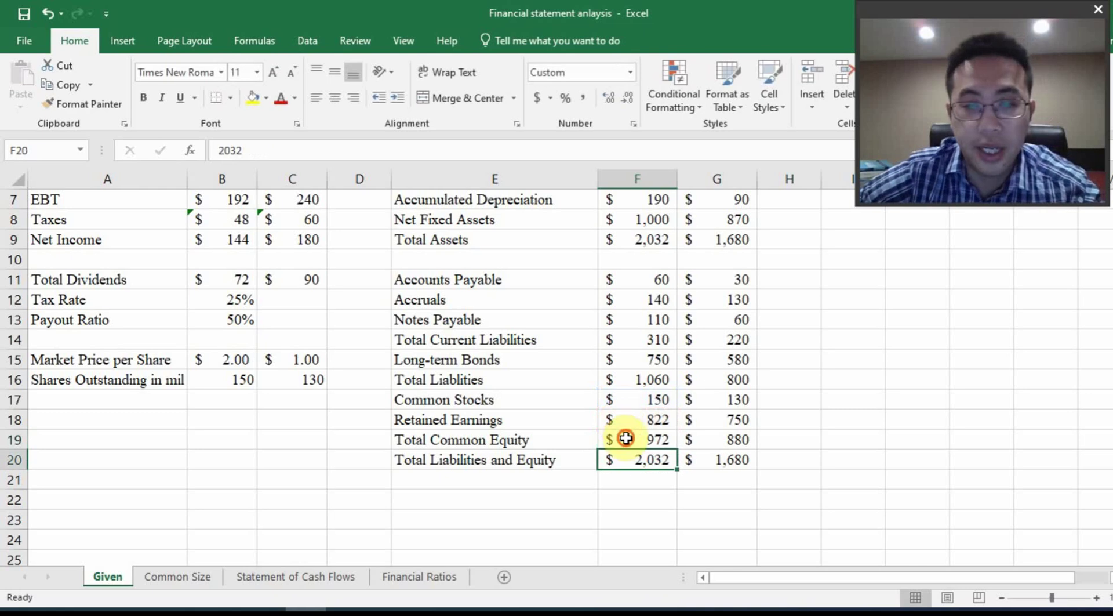
left_click(625, 439)
left_click_drag(676, 453, 716, 448)
- Replace the 2022 Total Liabilities and Equity figure in F20 with =F16+F19 and fill the formula across to 2021 in G20
left_click(658, 458)
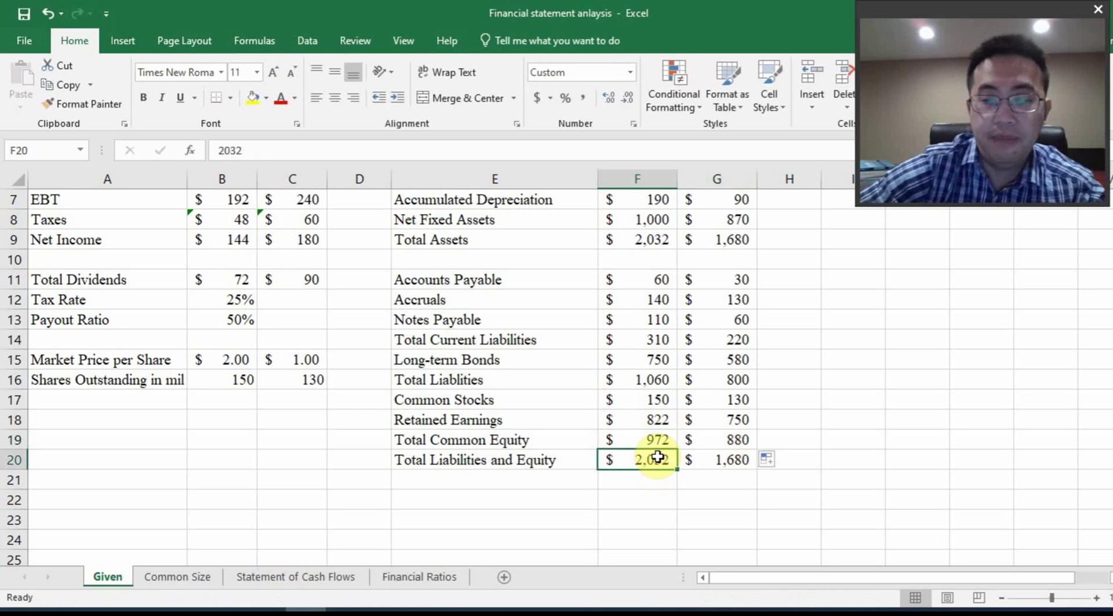
type("=")
left_click(651, 378)
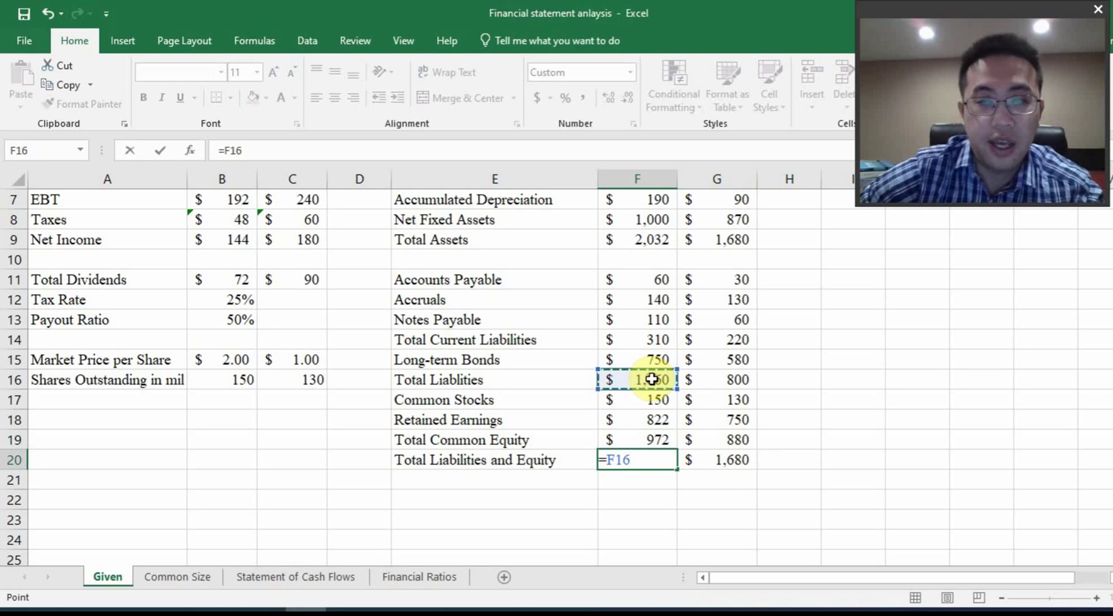
type("+")
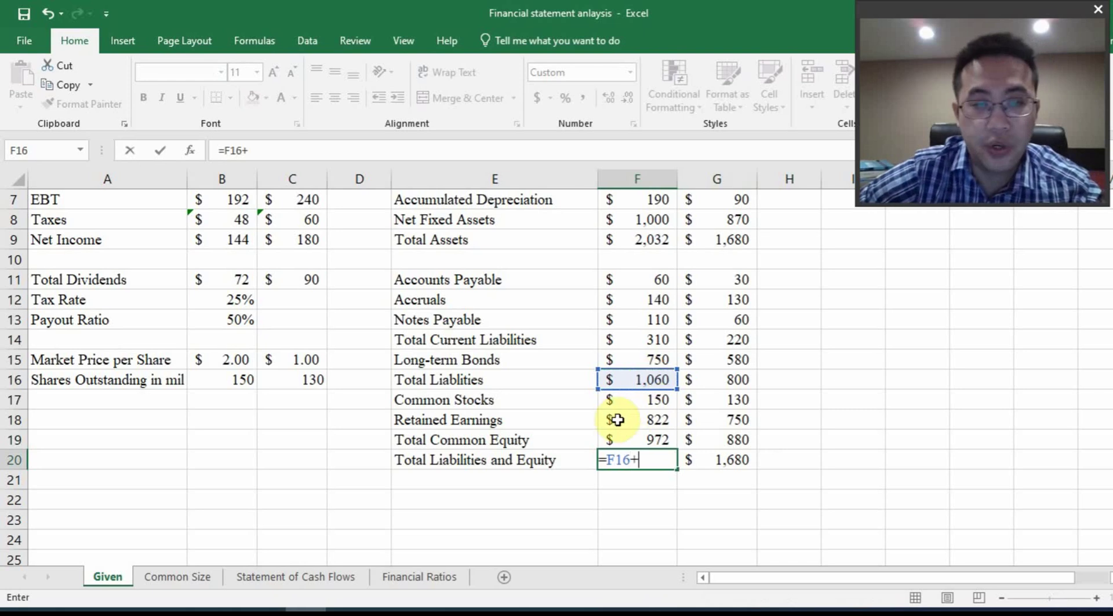
left_click(633, 440)
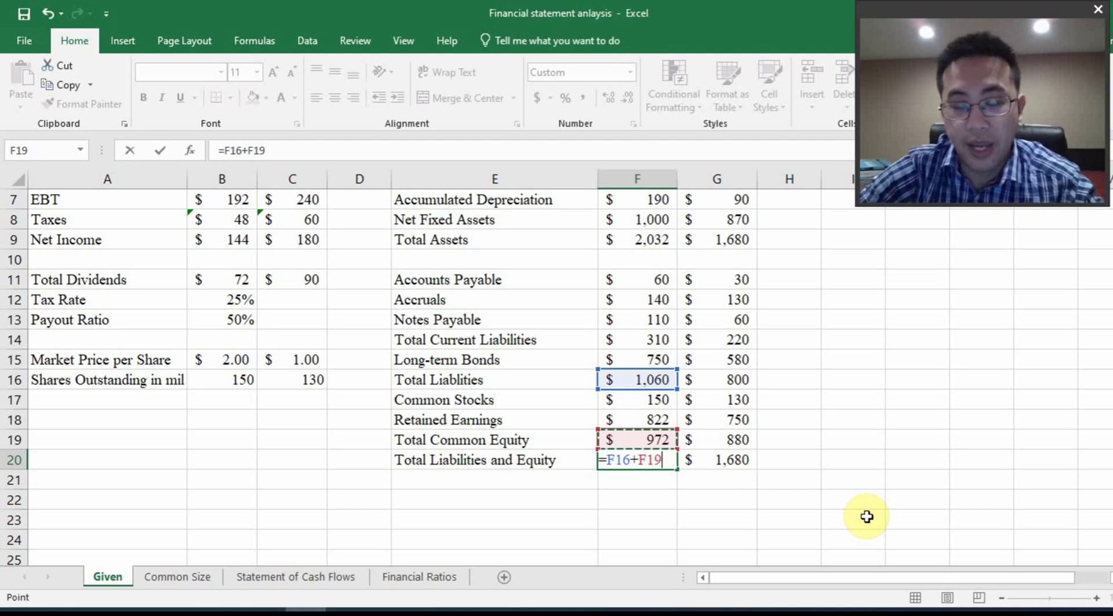
key("Return")
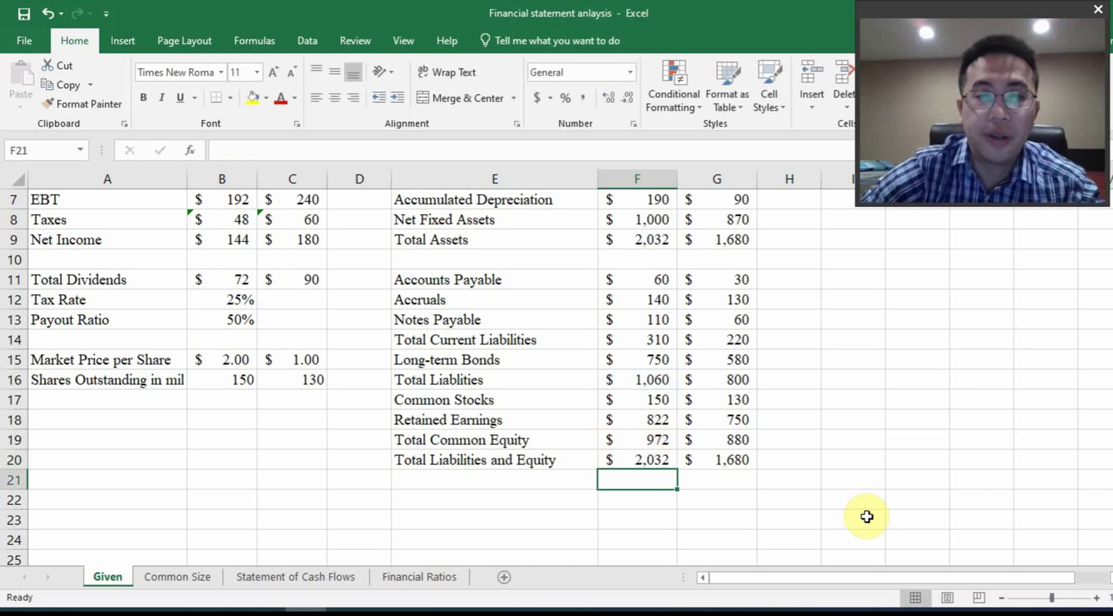
left_click(656, 455)
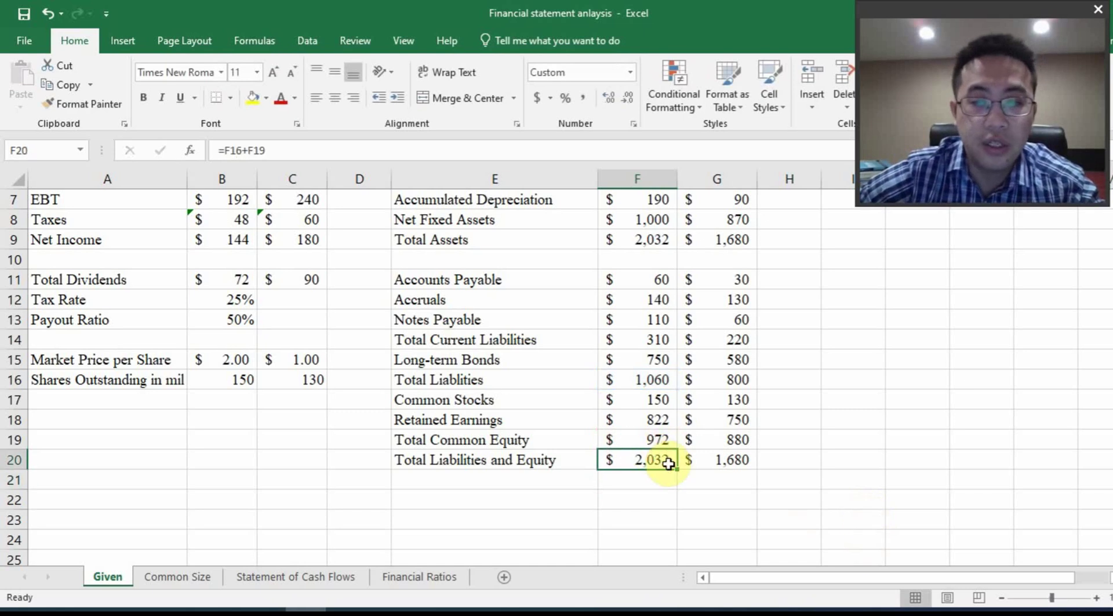
left_click_drag(676, 470, 753, 483)
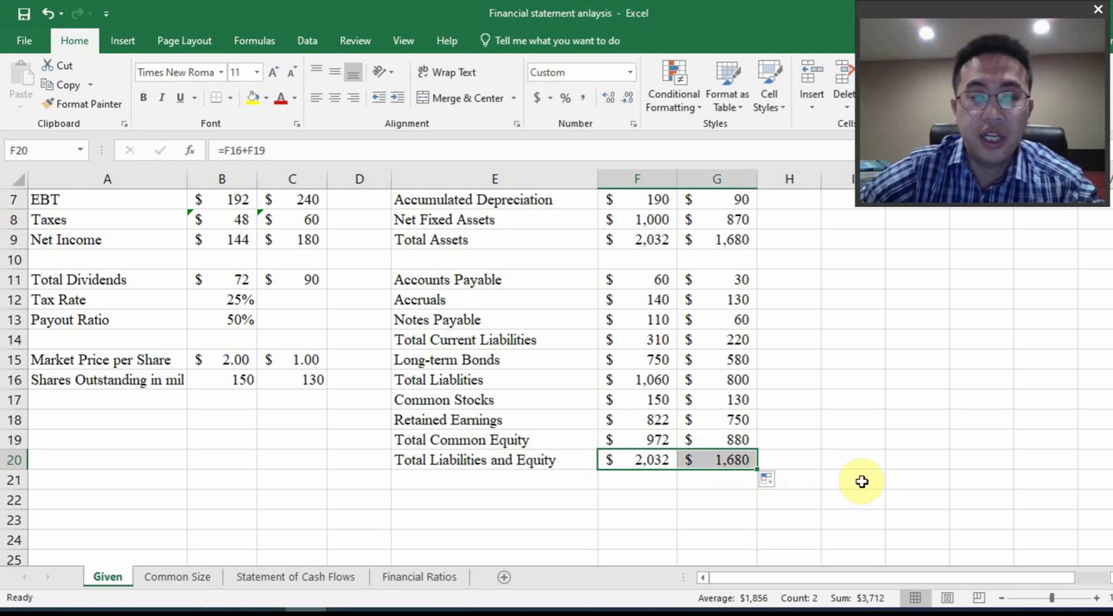
- Show the formulas in all cells of the Given sheet, review the income statement and balance sheet formulas, and return to showing values
scroll(862, 480, "up", 2)
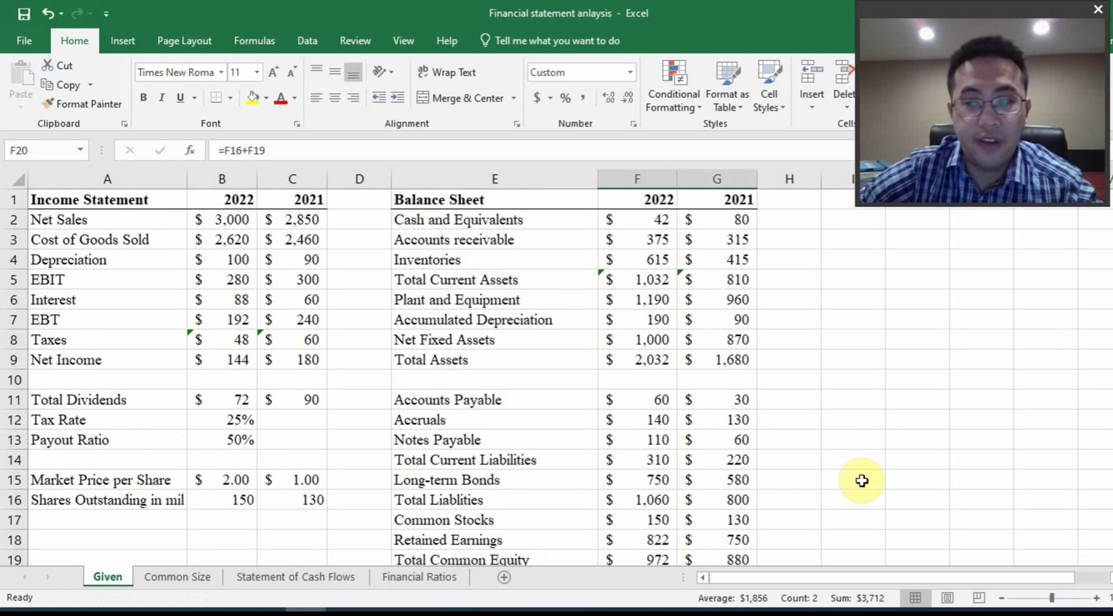
left_click(1001, 597)
left_click(1000, 595)
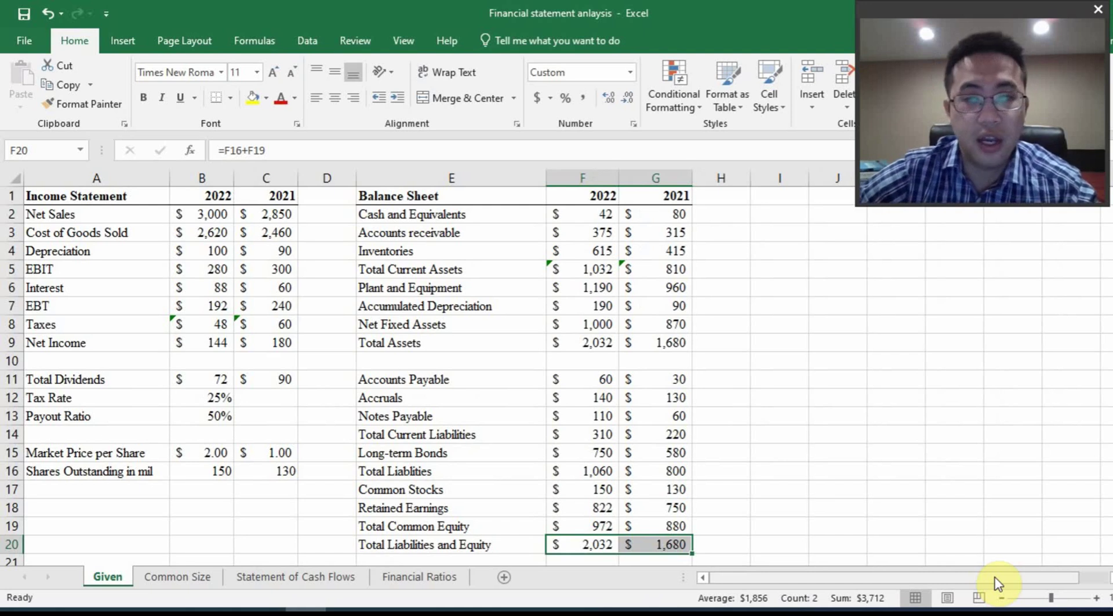
key("ctrl+grave")
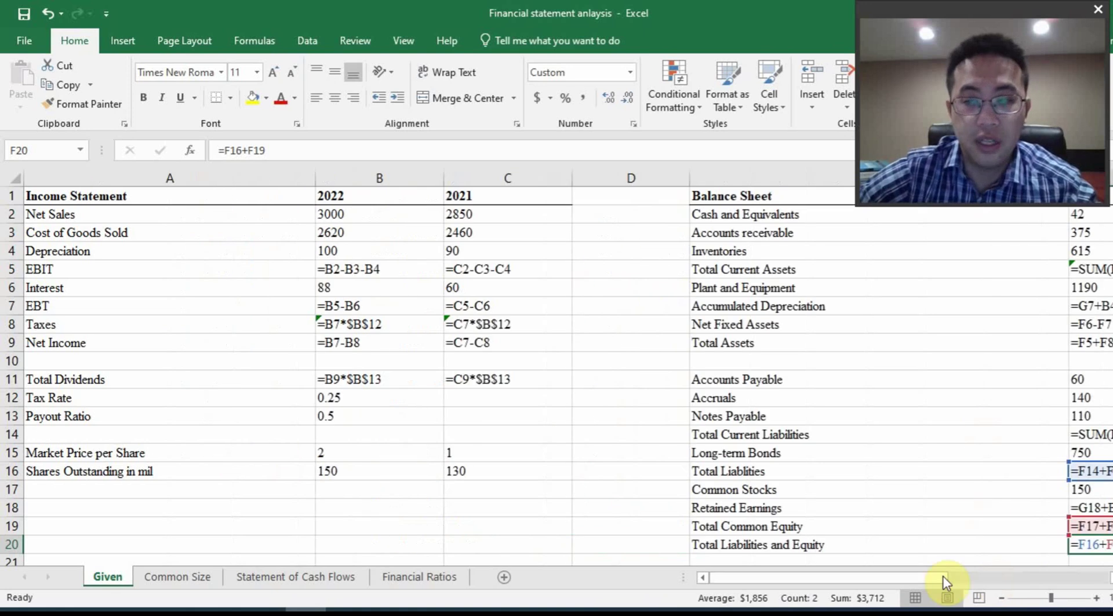
left_click(1001, 598)
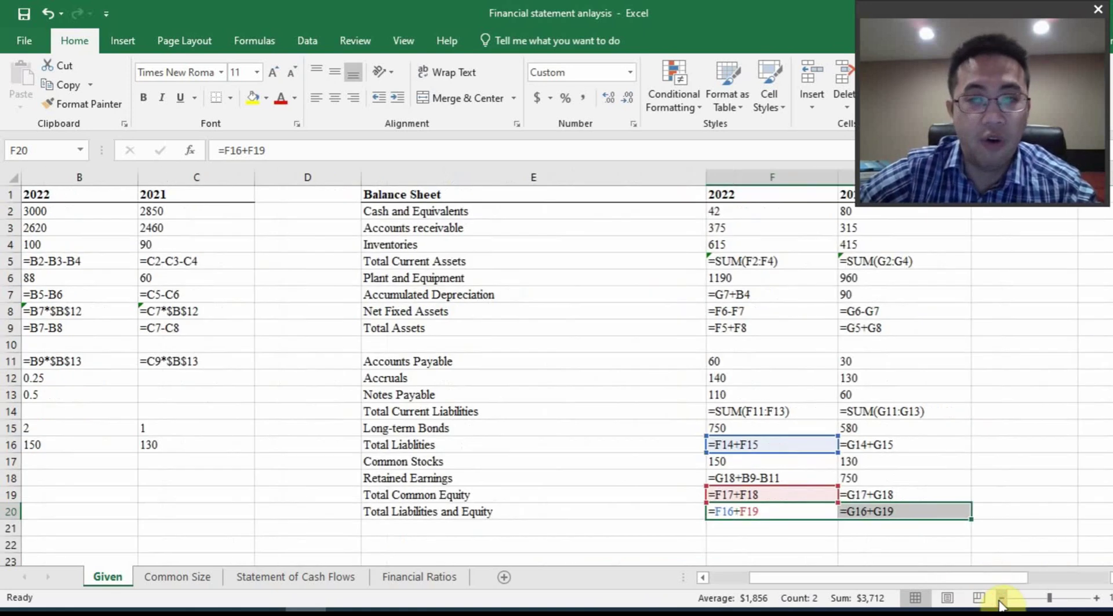
left_click(1001, 598)
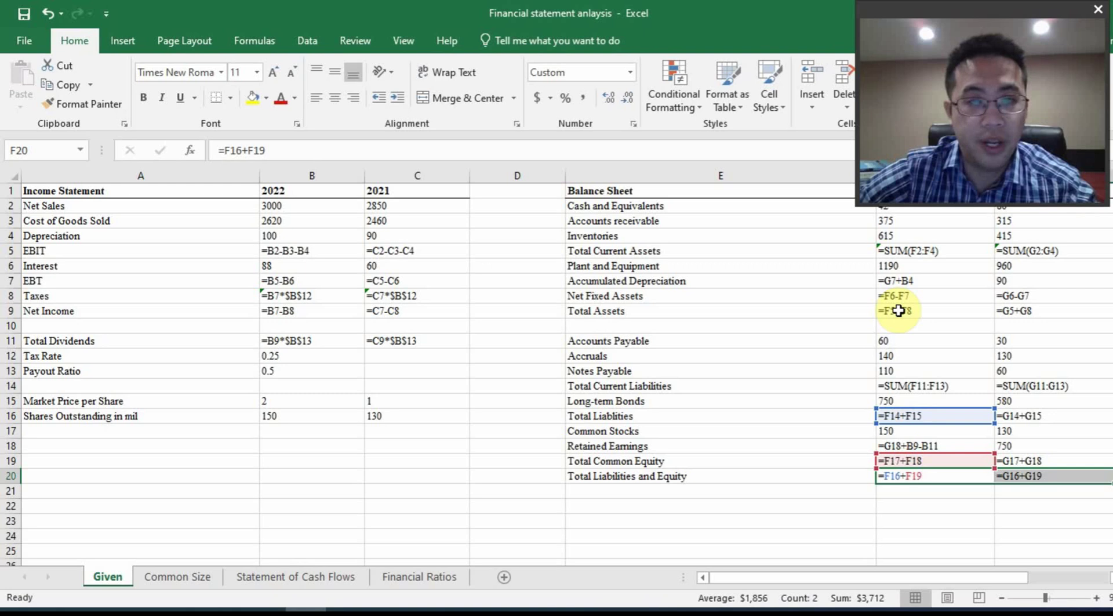
key("ctrl+grave")
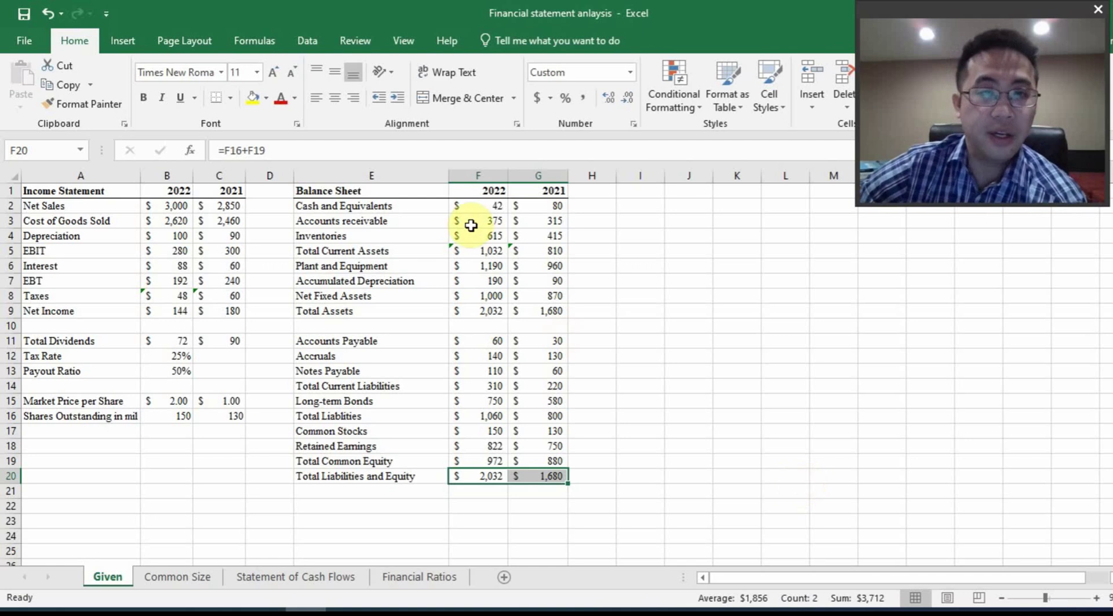
- Highlight the 2022 Cash and Equivalents figure in F2 with a yellow fill
left_click(477, 205)
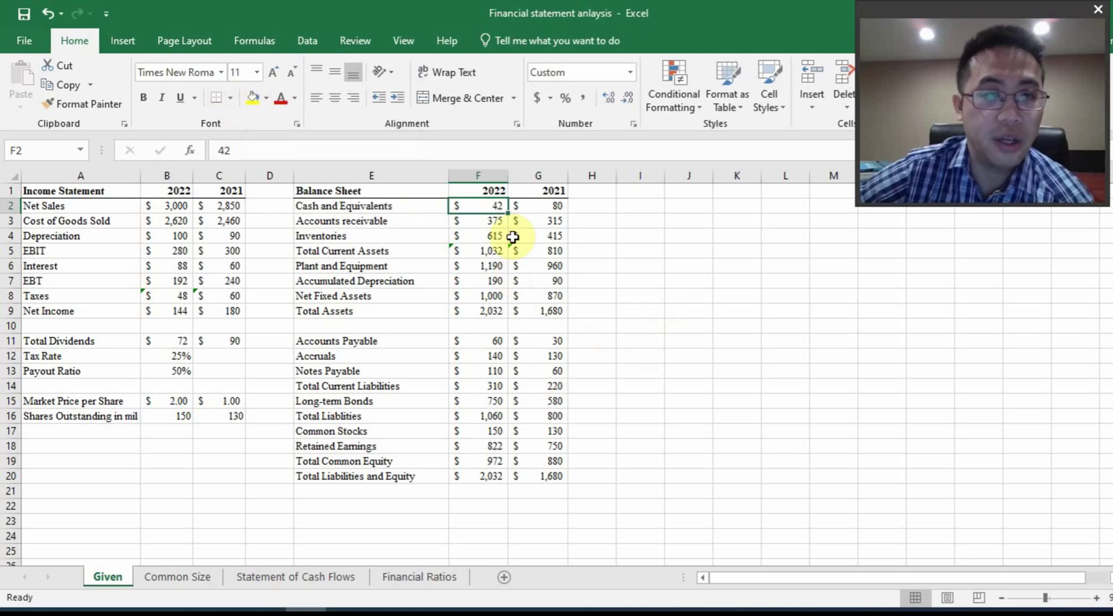
left_click(255, 97)
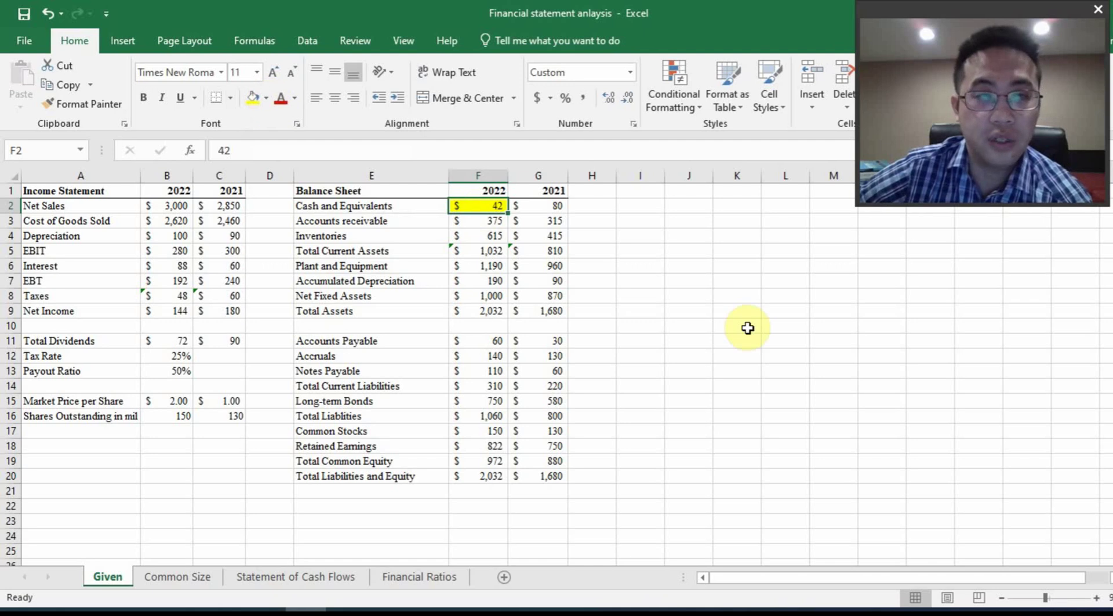